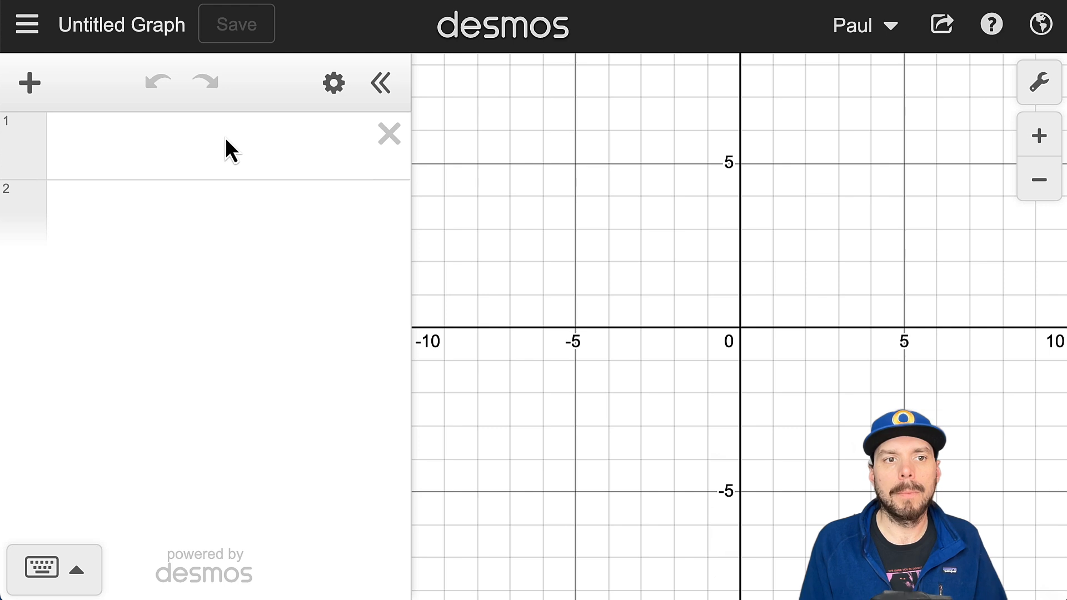
# Step: Add a folder named "Identity" to the expression list, with an empty expression inside it
pyautogui.click(27, 87)
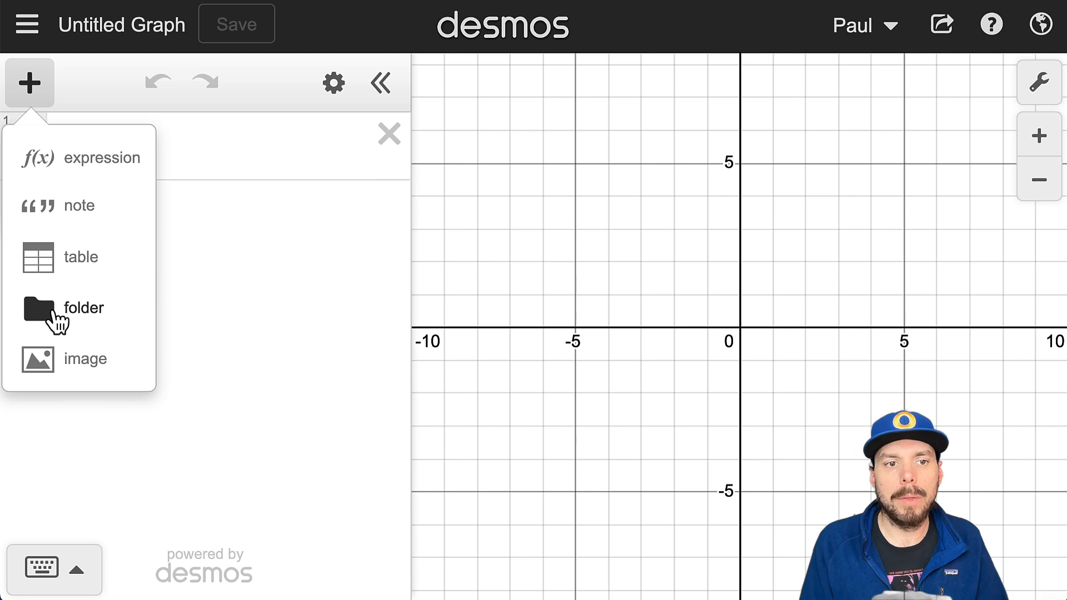
pyautogui.click(78, 317)
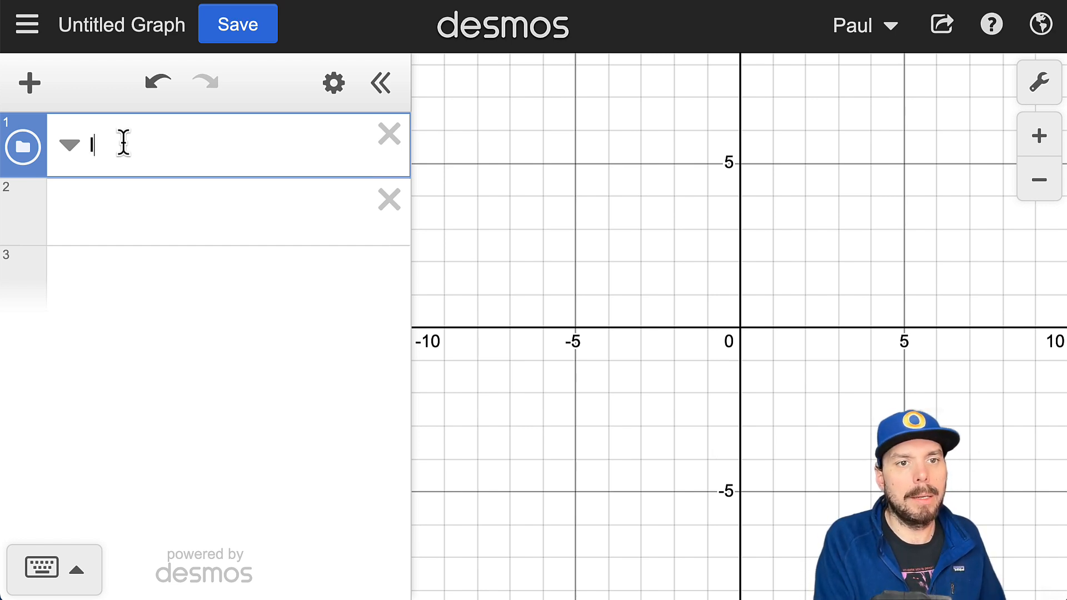
pyautogui.write('Ident')
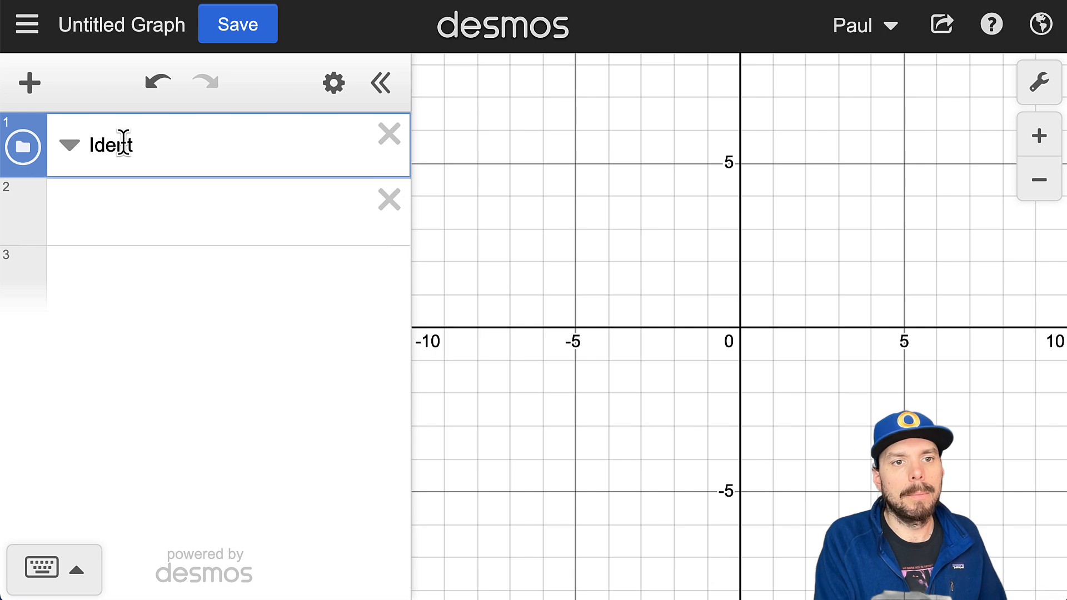
pyautogui.write('ity')
pyautogui.press('Return')
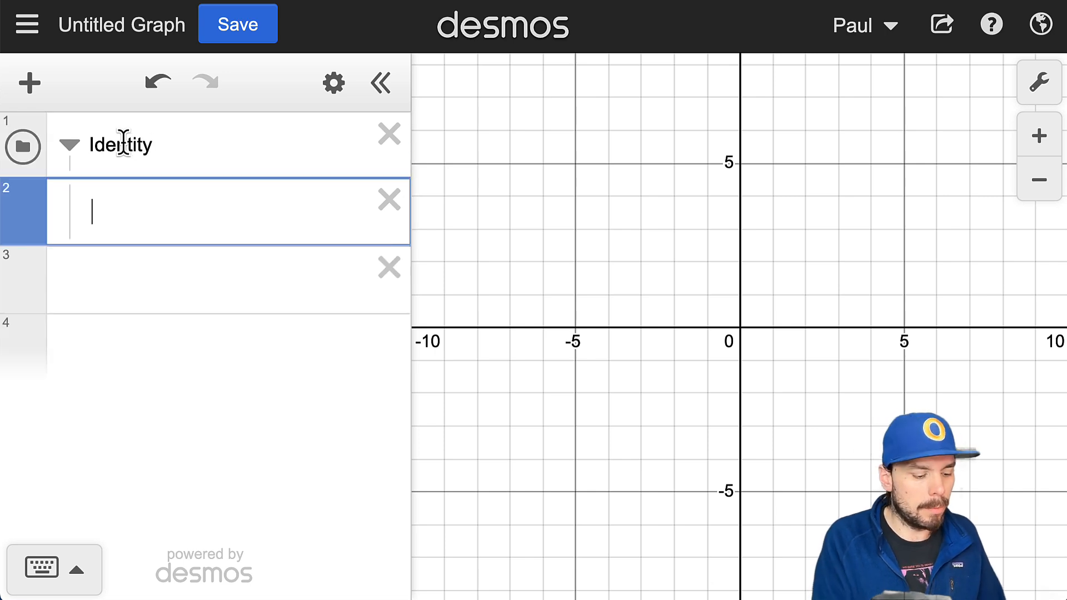
# Step: Enter y=x inside the Identity folder, delete the spare empty expression below it, and collapse the folder
pyautogui.write('y=x')
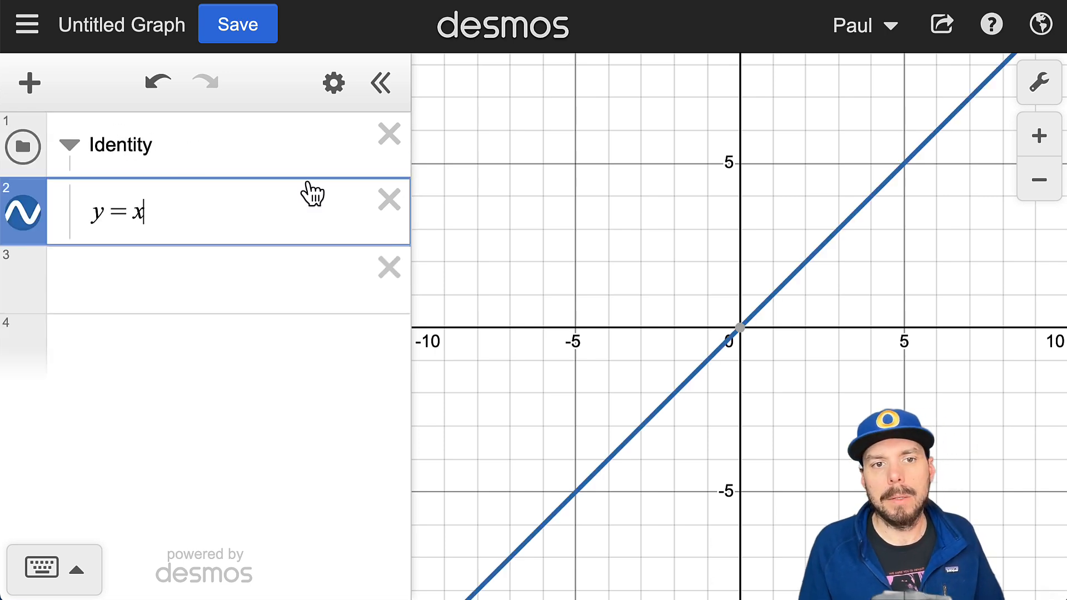
pyautogui.click(389, 267)
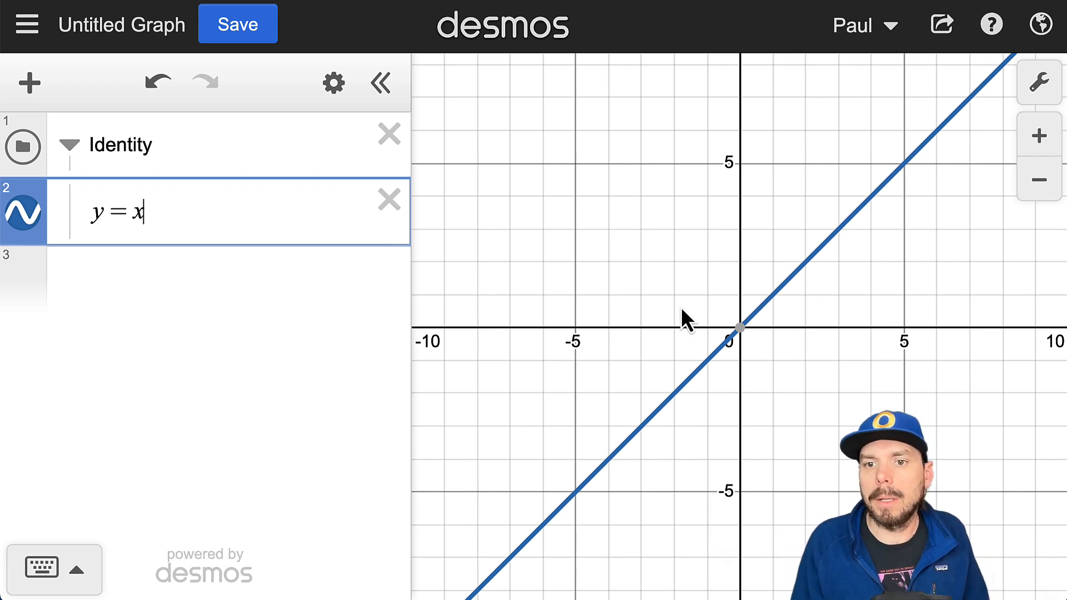
pyautogui.click(69, 146)
# Step: Add a second folder named "Function, f(x)" with an empty expression inside it
pyautogui.click(29, 83)
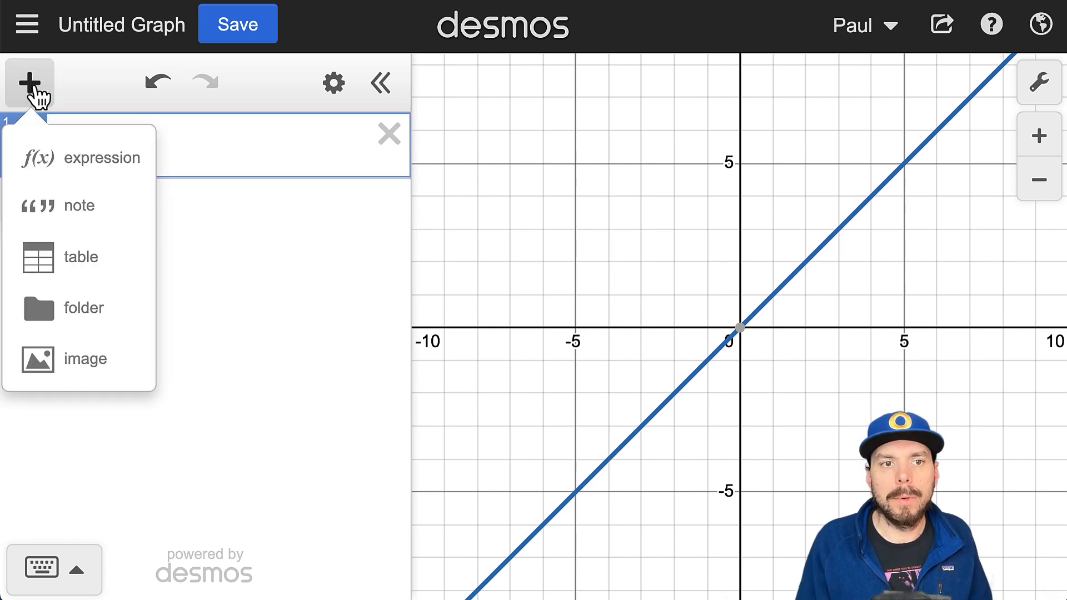
pyautogui.click(65, 307)
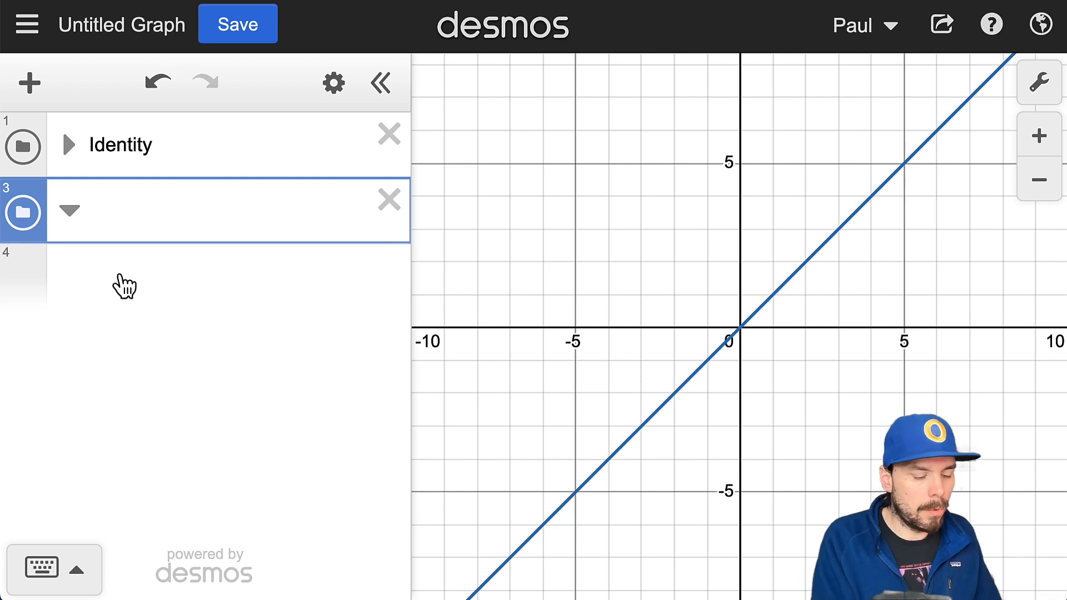
pyautogui.write('Functi')
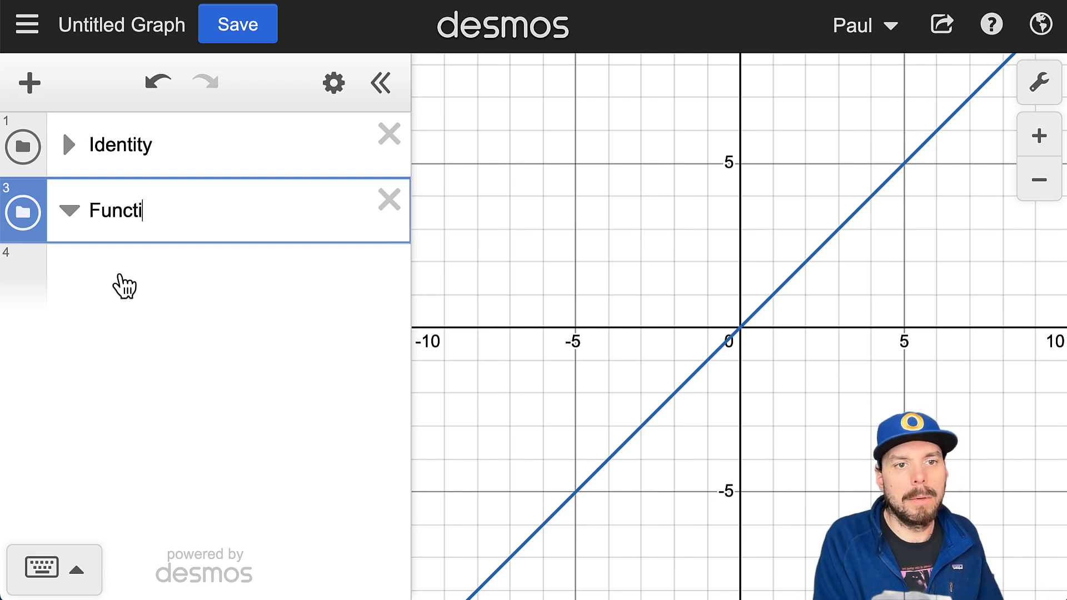
pyautogui.write('on, f(x)')
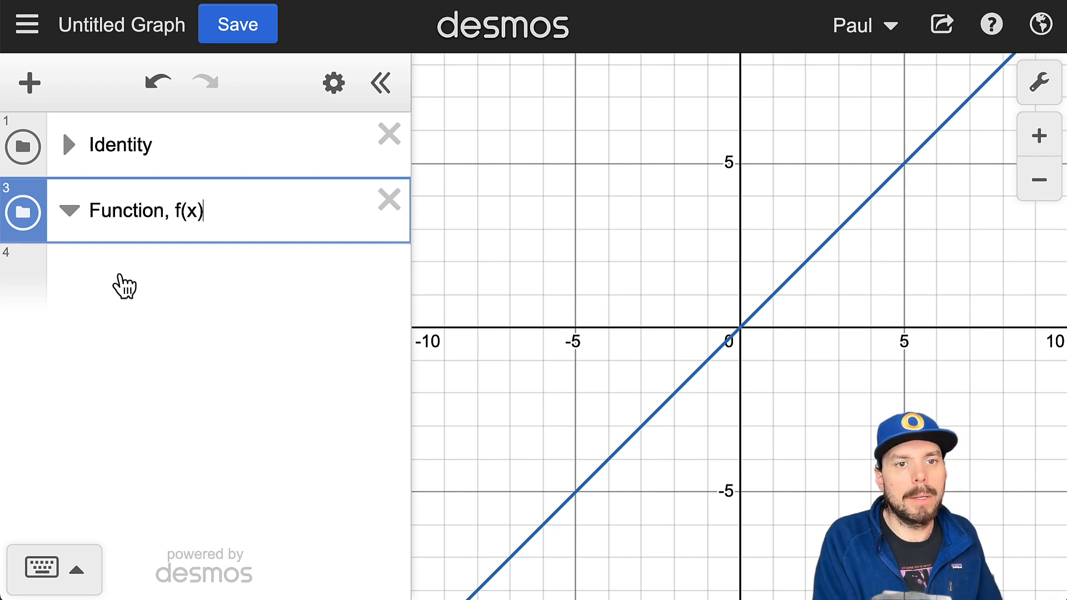
pyautogui.press('Return')
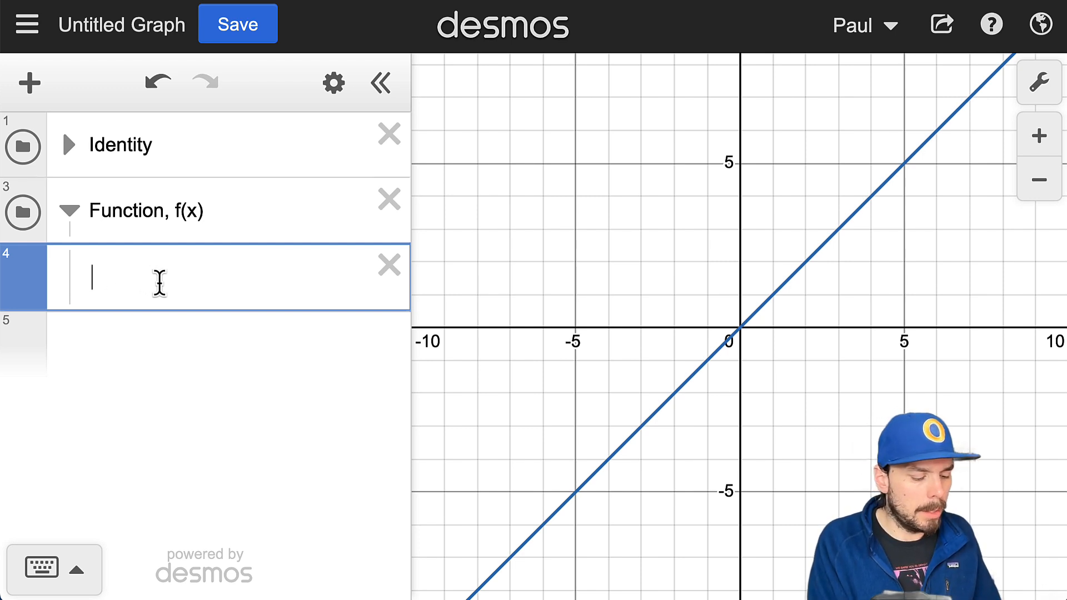
# Step: Define f(x)=x^2 in the Function folder and graph its reflection as x=f(y) below it
pyautogui.write('f(x)')
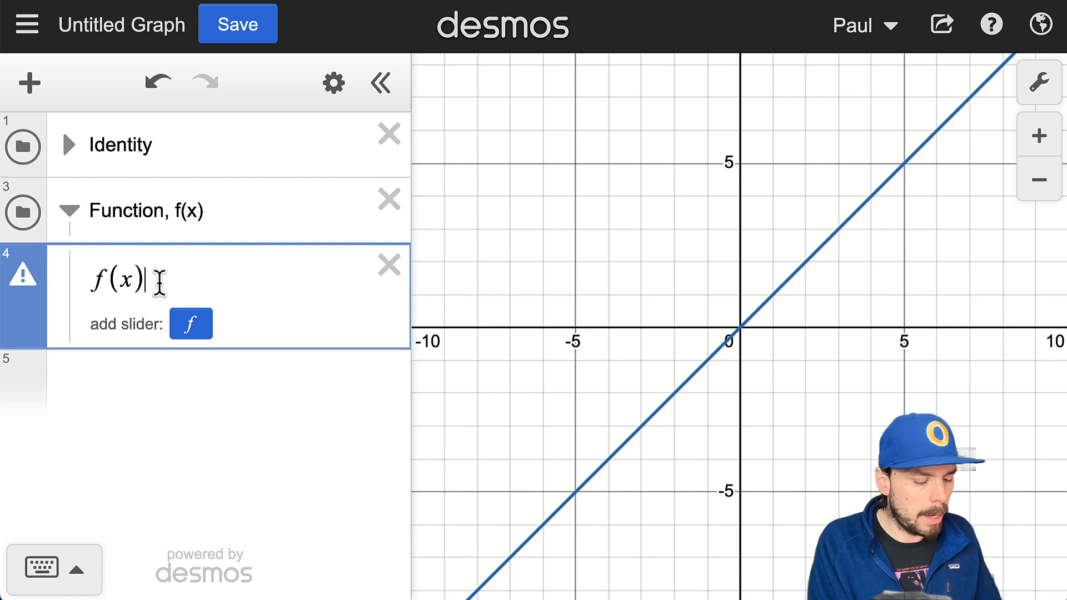
pyautogui.write('=x^2')
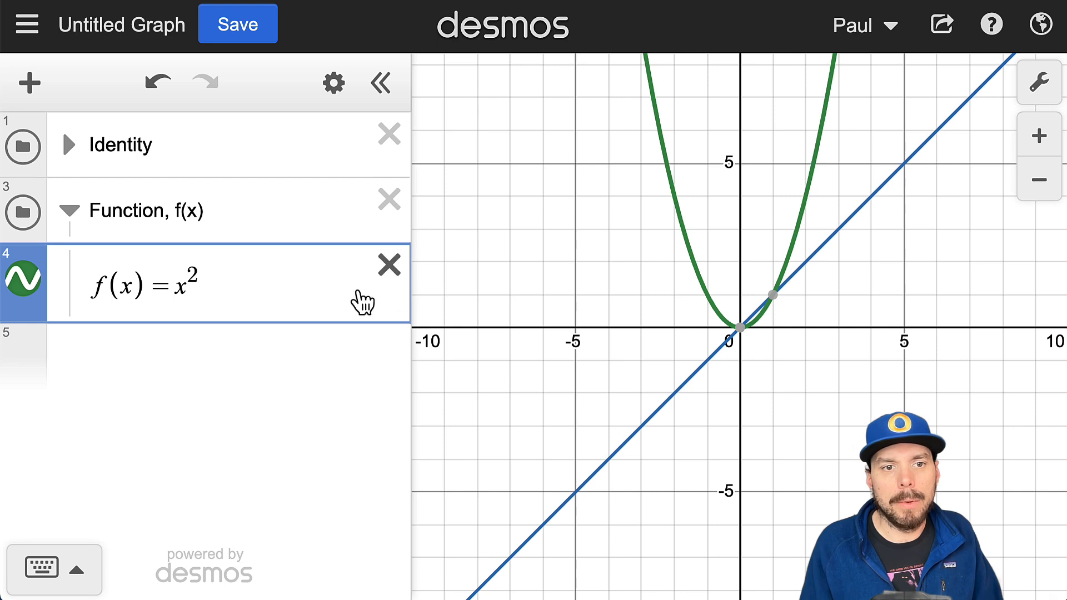
pyautogui.click(276, 325)
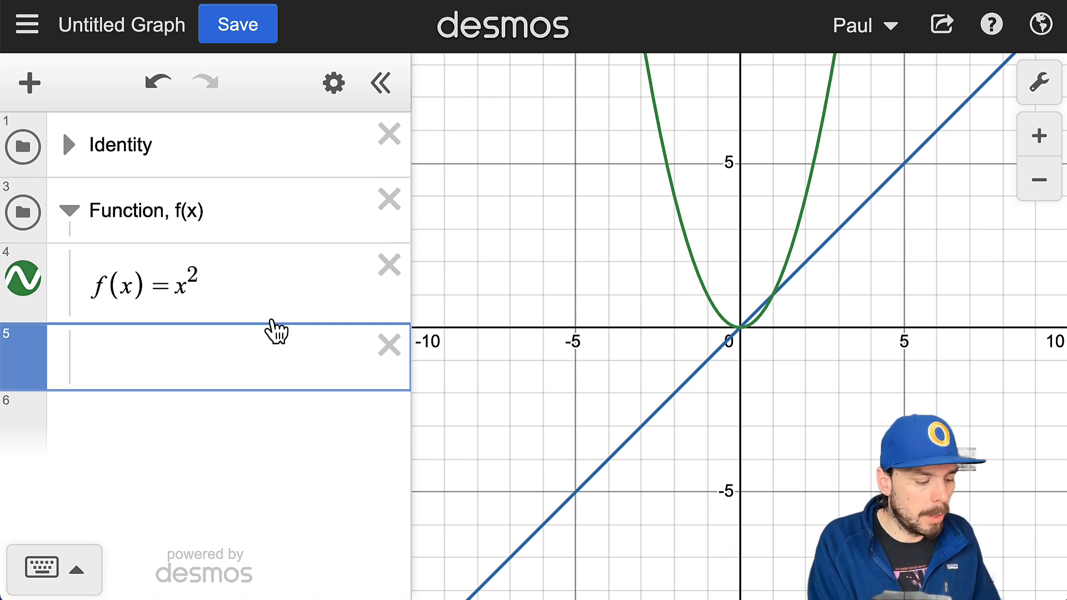
pyautogui.write('x=f(y')
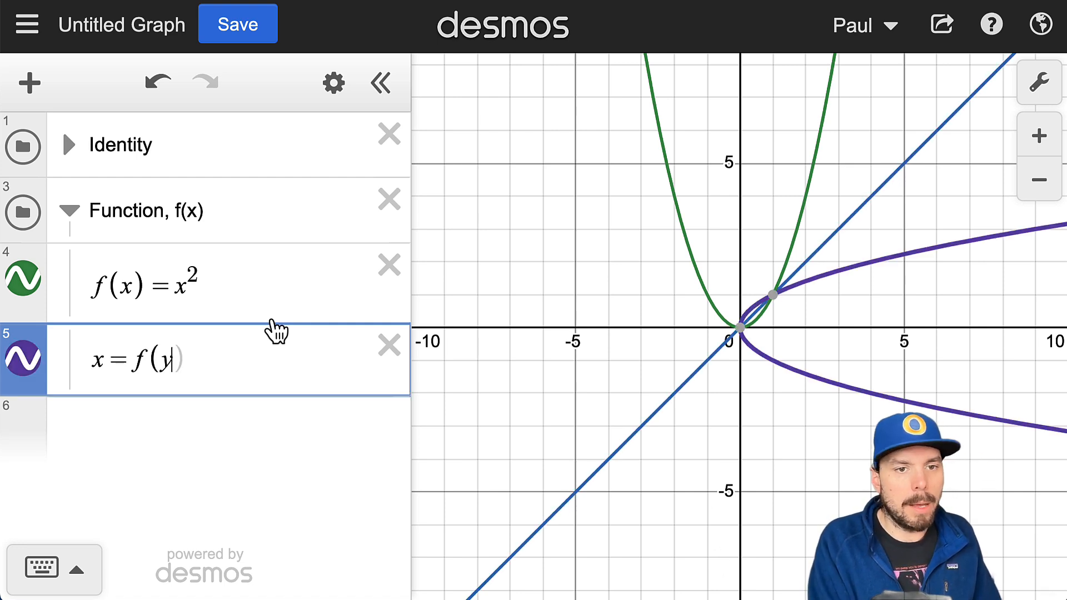
pyautogui.write(')')
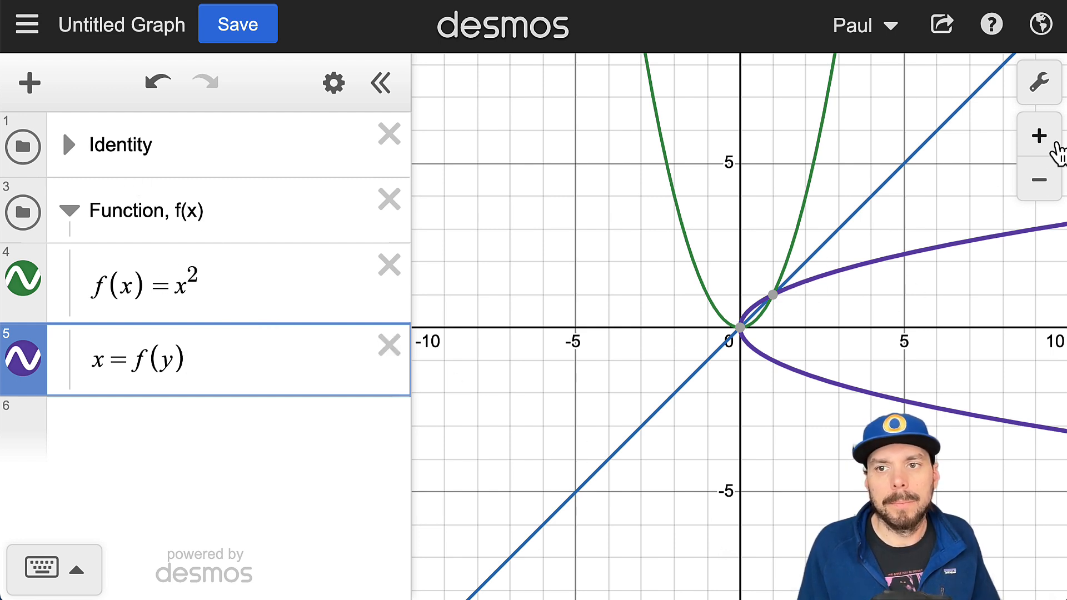
# Step: Examine the graphs around the origin and trace along the parabola to compare it with its reflection
pyautogui.click(1048, 142)
pyautogui.click(1048, 141)
pyautogui.click(1048, 142)
pyautogui.moveTo(897, 377); pyautogui.dragTo(843, 408)
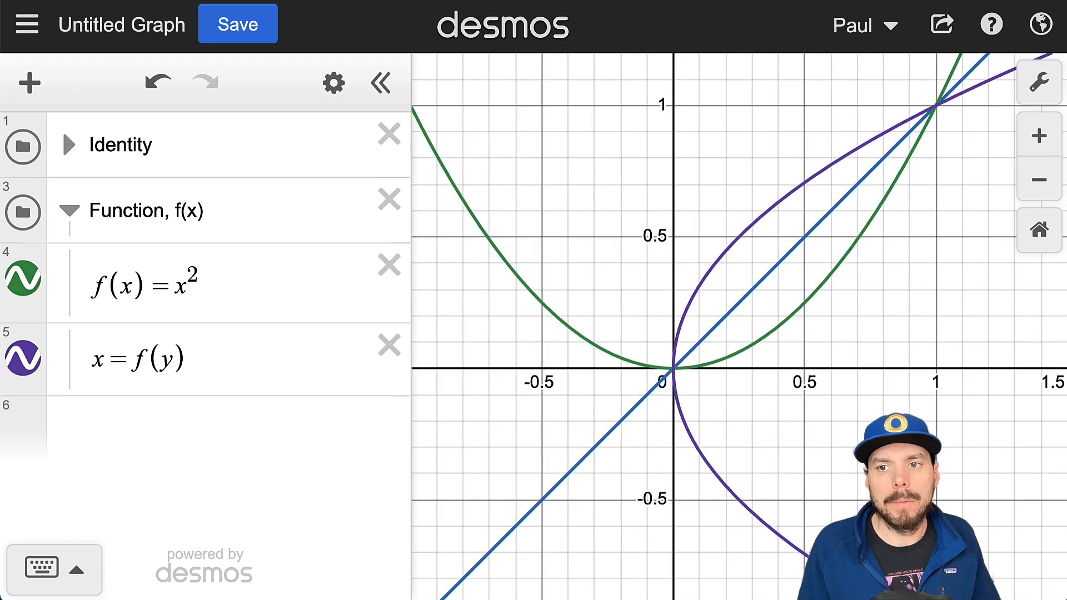
pyautogui.click(1040, 180)
pyautogui.click(576, 222)
pyautogui.moveTo(578, 228)
pyautogui.mouseDown()
pyautogui.moveTo(846, 245)
pyautogui.moveTo(849, 232)
pyautogui.mouseUp()
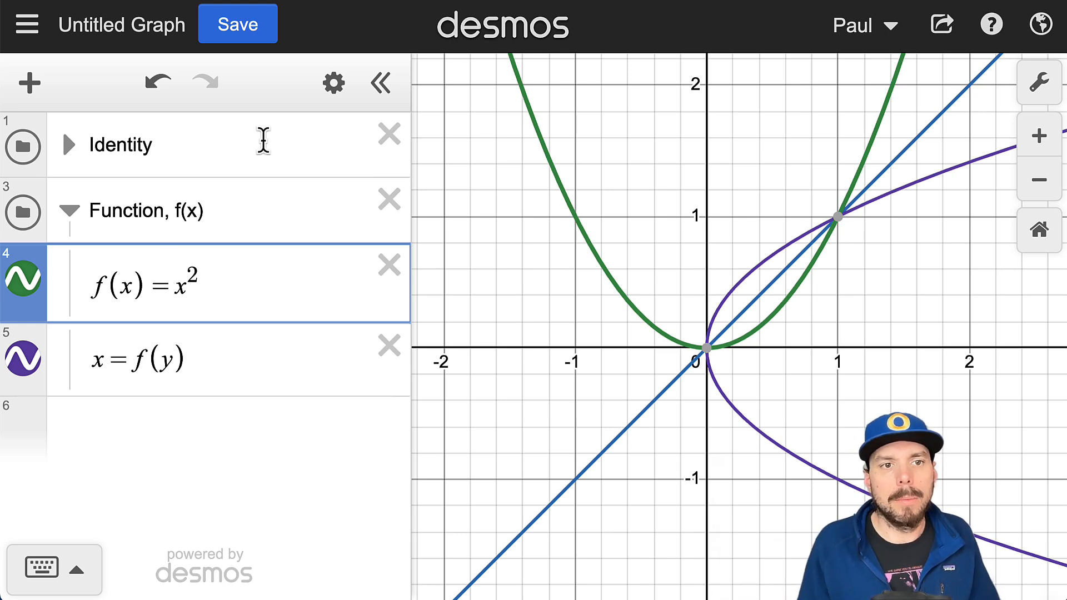
# Step: Expand the Identity folder and style the y=x line as dashed and black
pyautogui.click(68, 146)
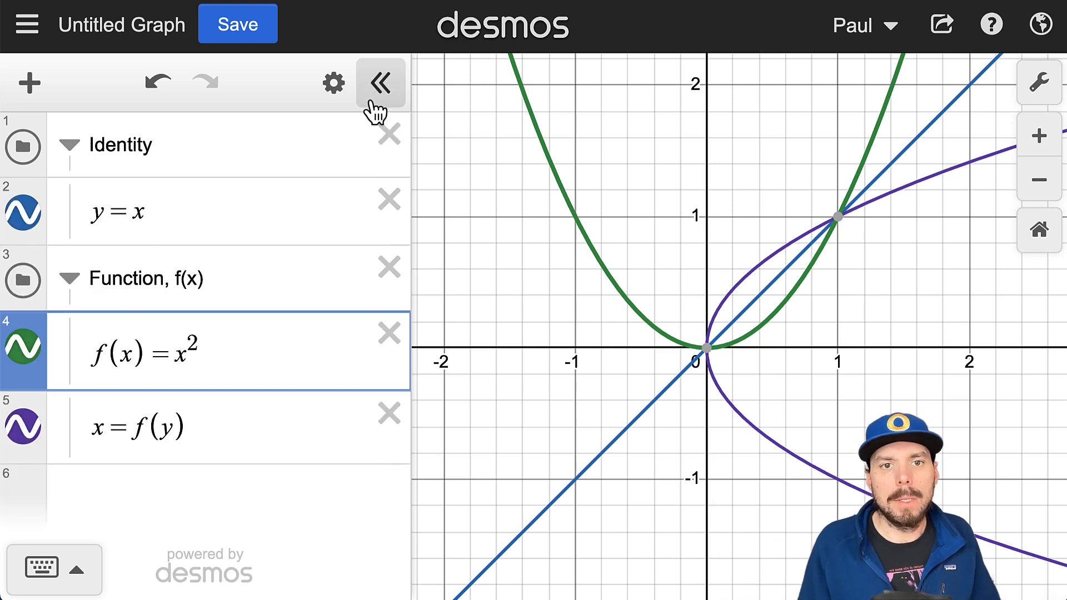
pyautogui.click(336, 86)
pyautogui.click(23, 214)
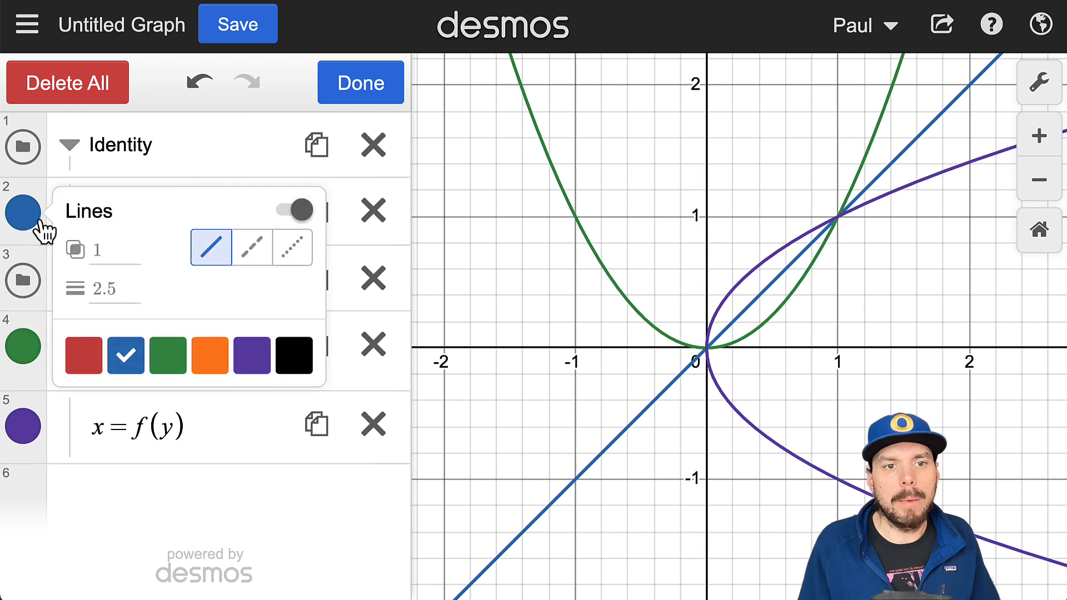
pyautogui.click(293, 358)
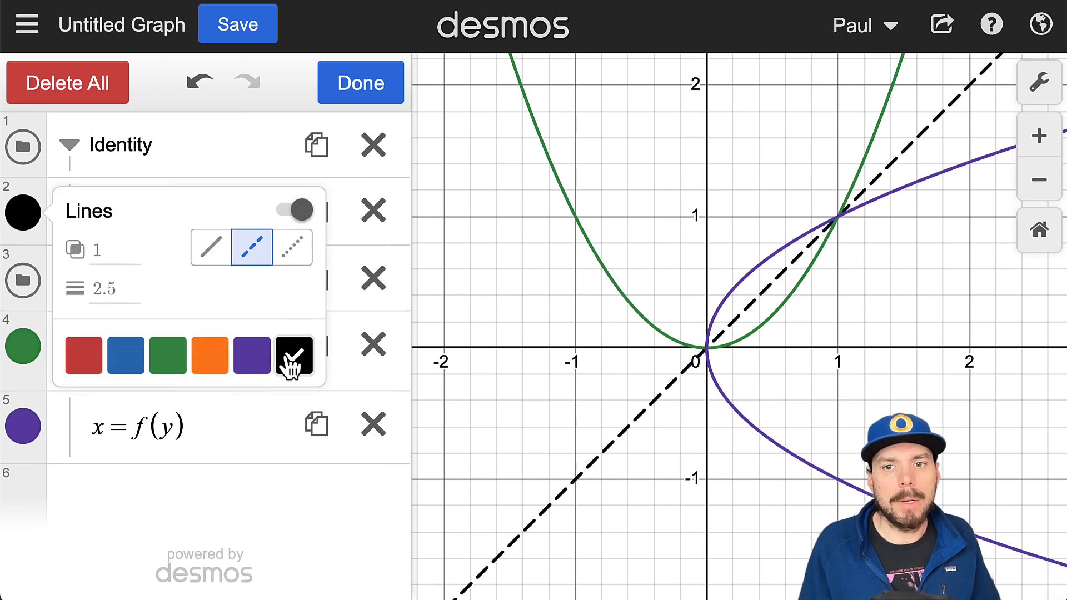
pyautogui.click(347, 96)
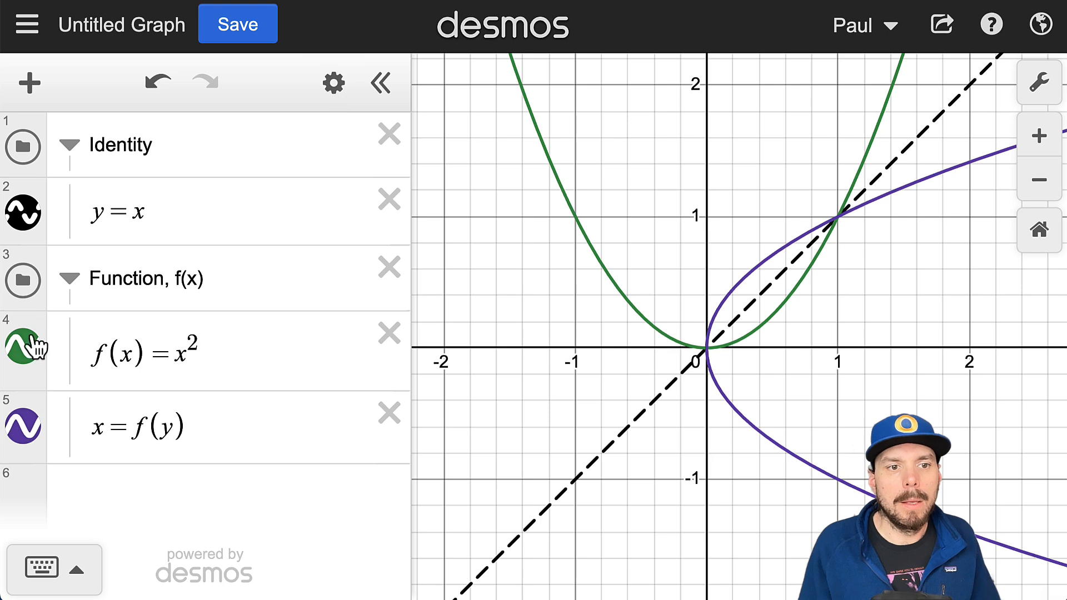
# Step: Change the colour of the f(x)=x^2 curve to blue
pyautogui.click(31, 356)
pyautogui.click(31, 356)
pyautogui.click(335, 84)
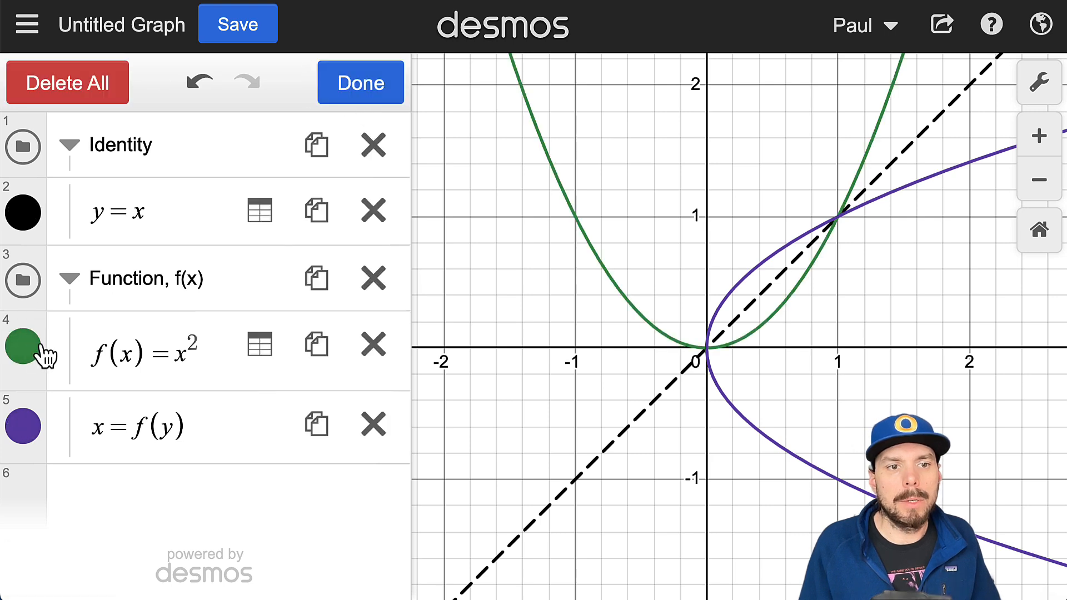
pyautogui.click(23, 347)
pyautogui.click(119, 495)
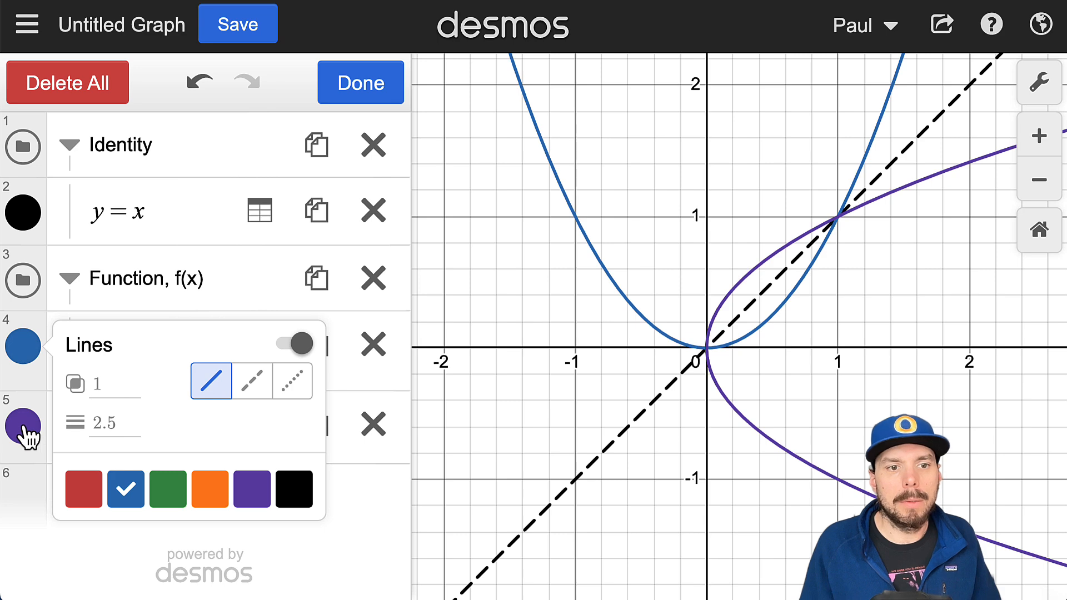
# Step: Set the x=f(y) curve to a dotted line style and finish editing the list
pyautogui.click(25, 431)
pyautogui.click(300, 453)
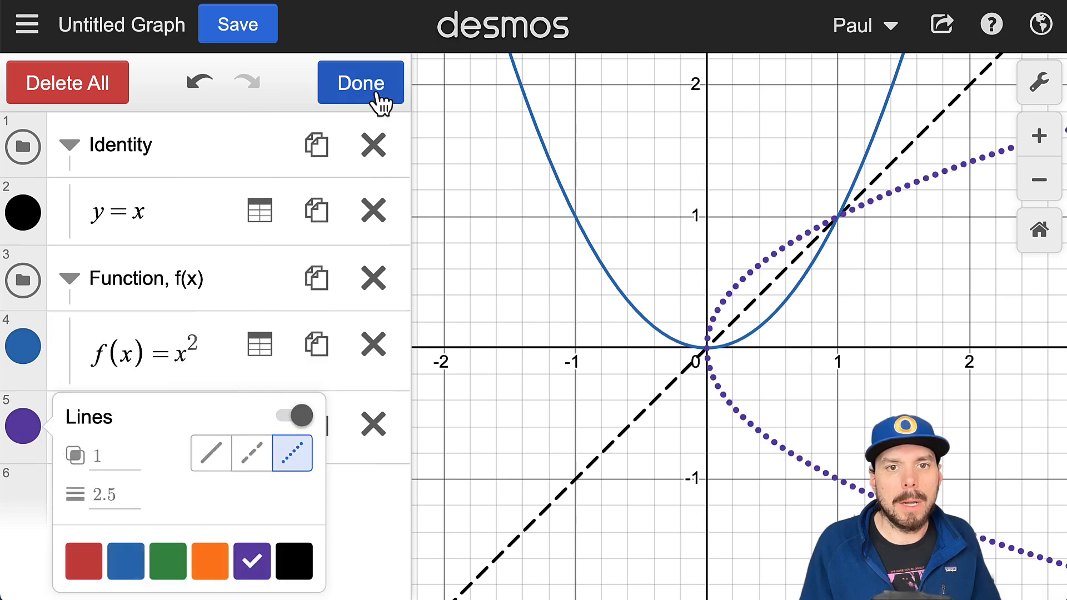
pyautogui.click(371, 97)
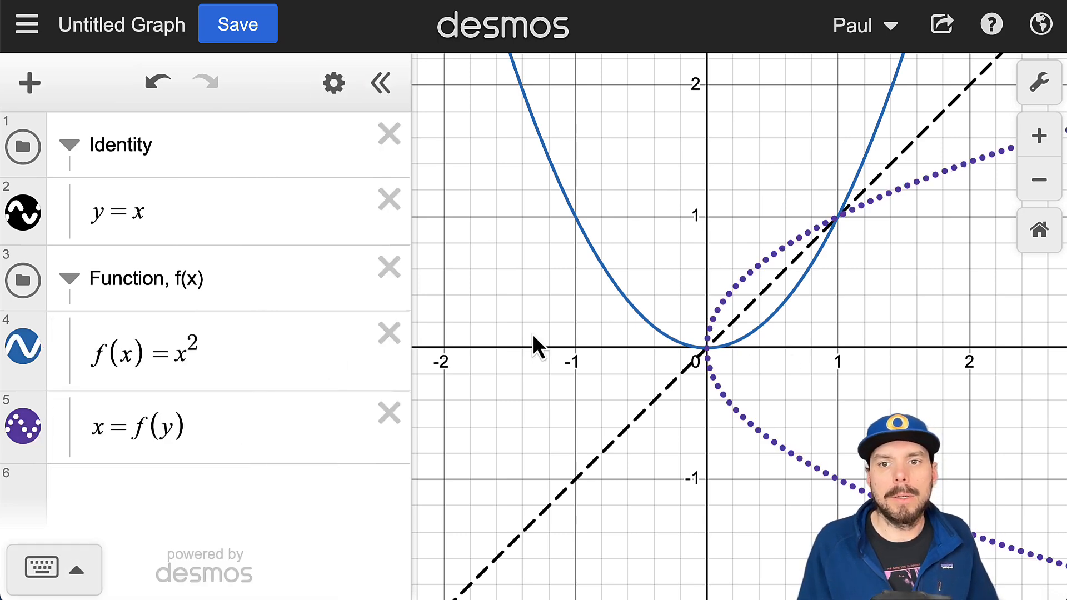
# Step: Restrict the domain of f(x)=x^2 by appending the condition {x≥0} to its expression
pyautogui.scroll(-2, 578, 401)
pyautogui.scroll(-3, 589, 403)
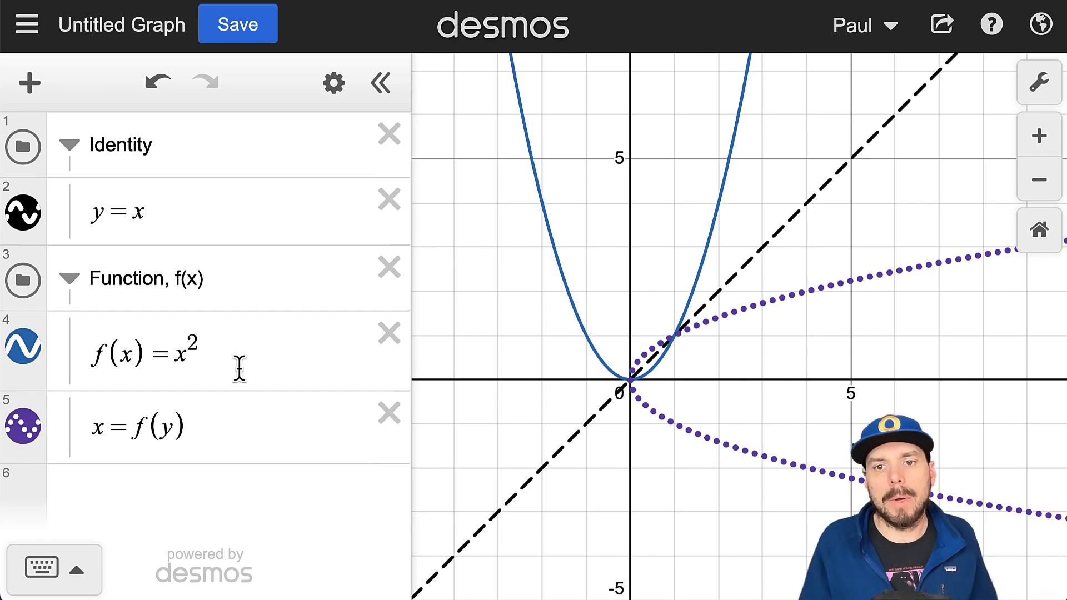
pyautogui.click(725, 318)
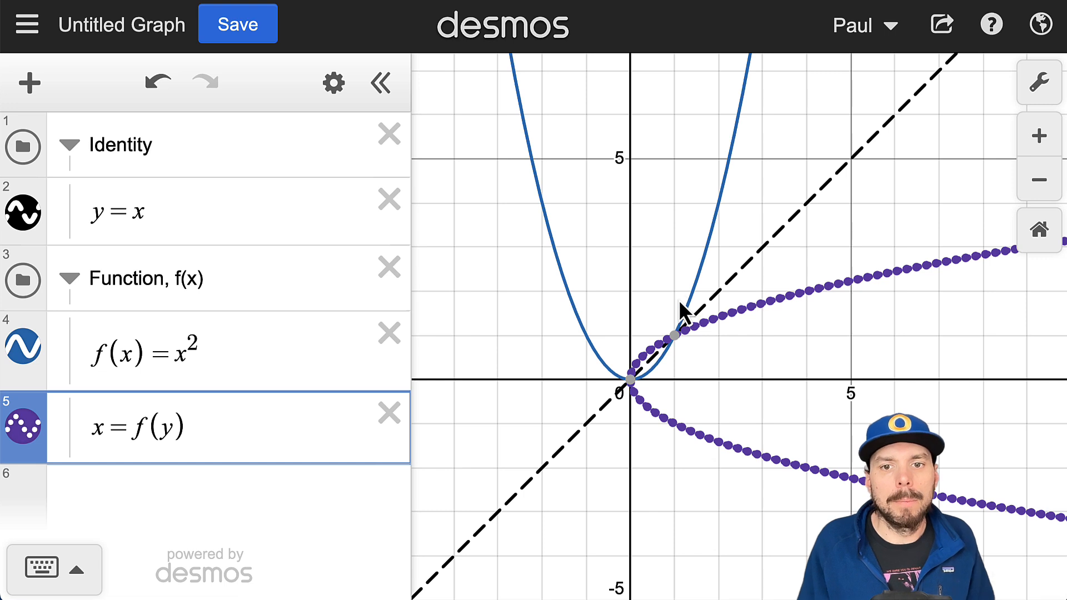
pyautogui.click(274, 352)
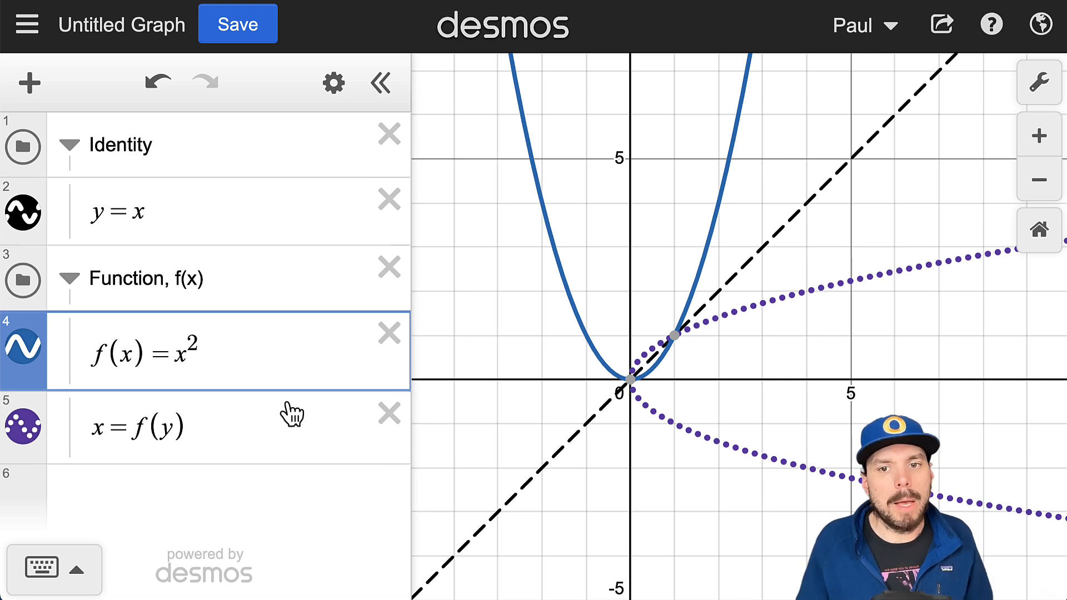
pyautogui.write('{')
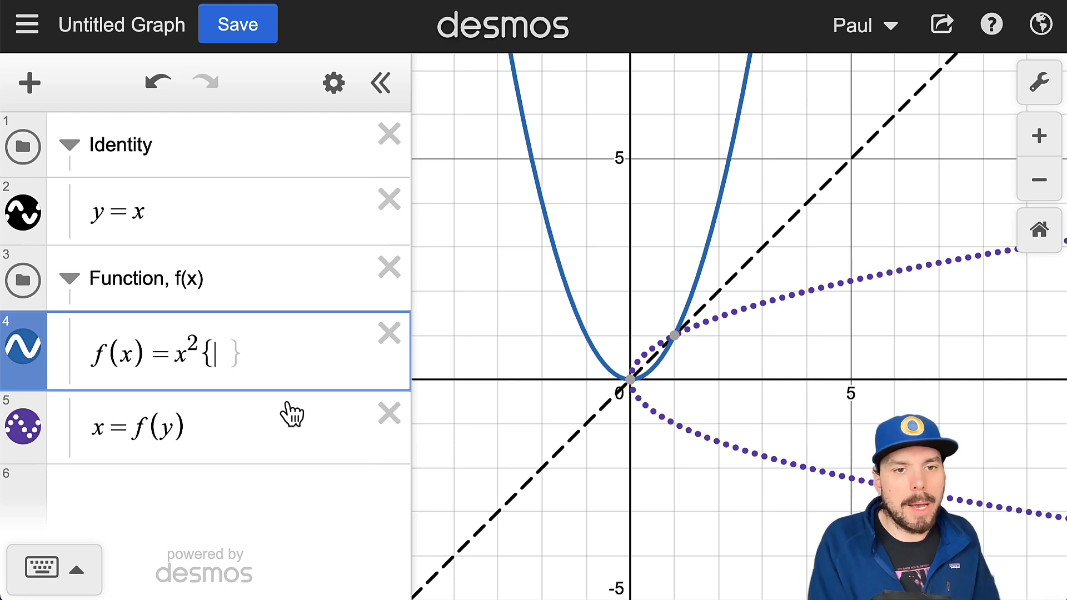
pyautogui.write('}')
pyautogui.press('Left')
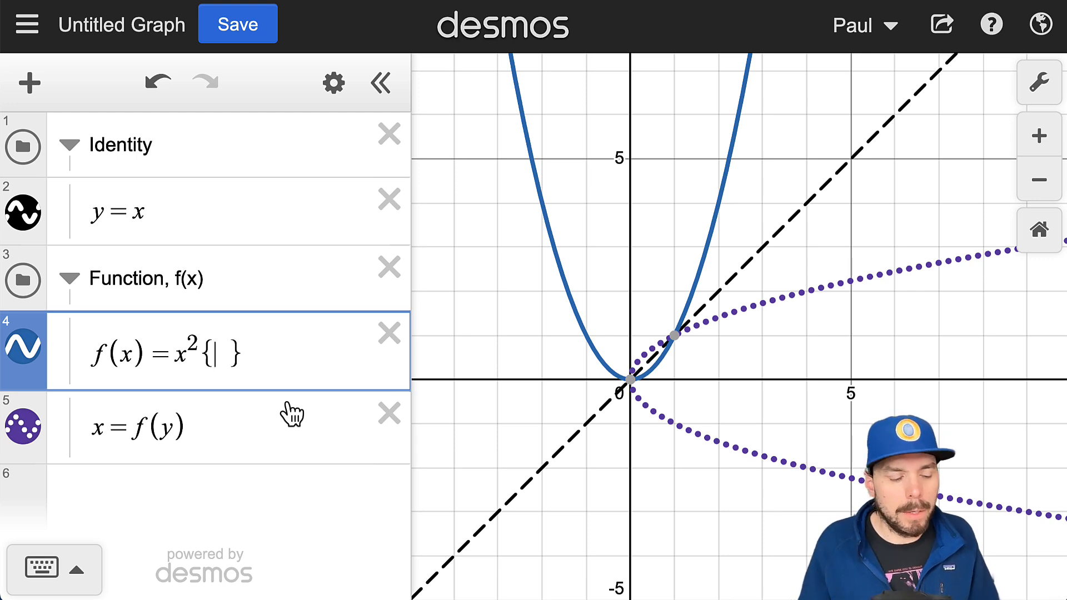
pyautogui.write('x')
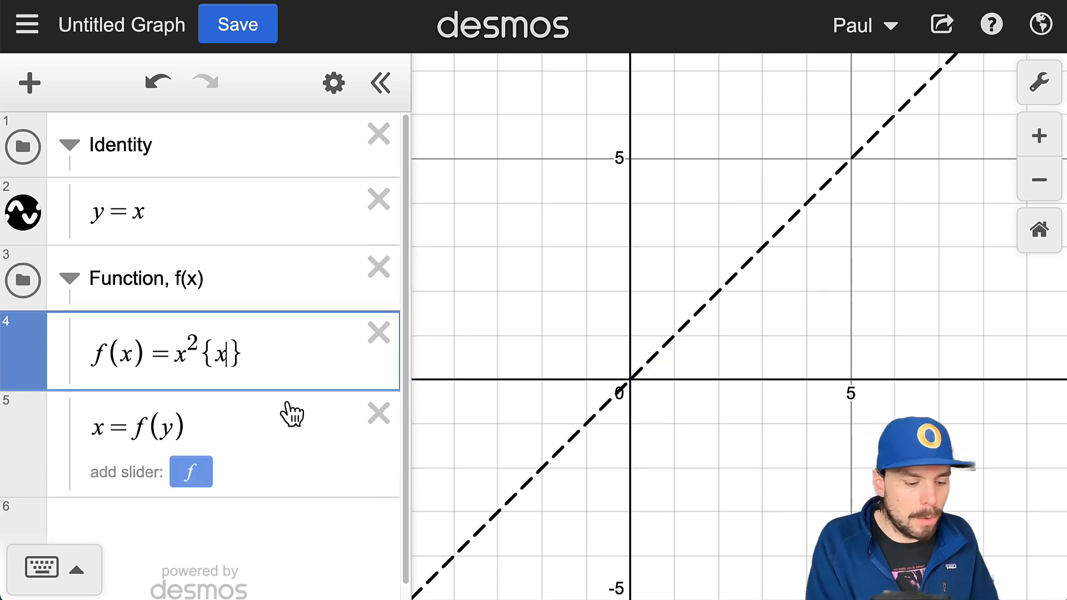
pyautogui.write('>')
pyautogui.write('1')
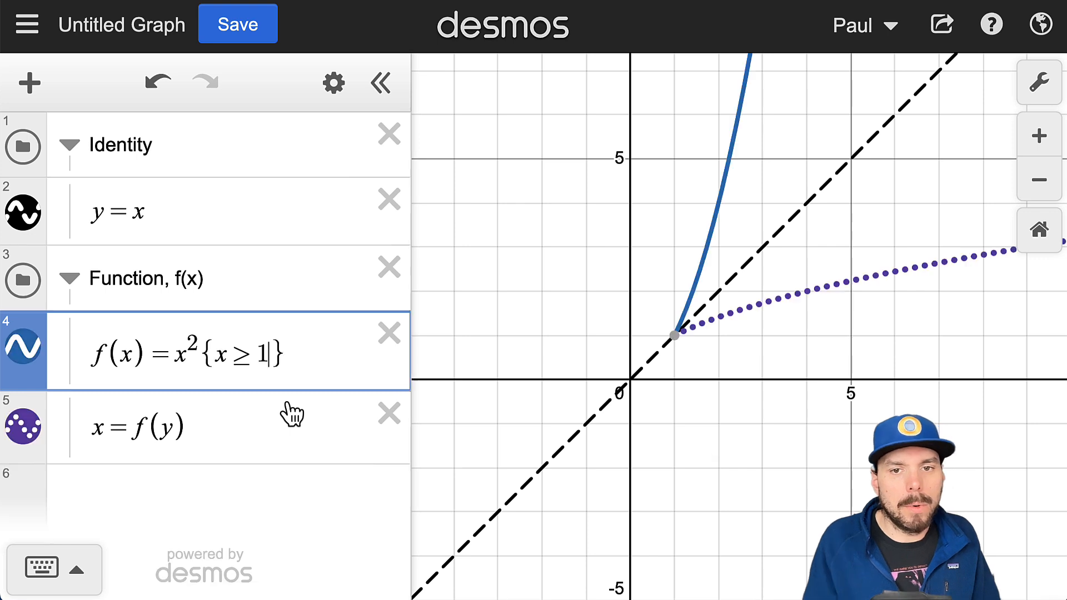
pyautogui.press('BackSpace')
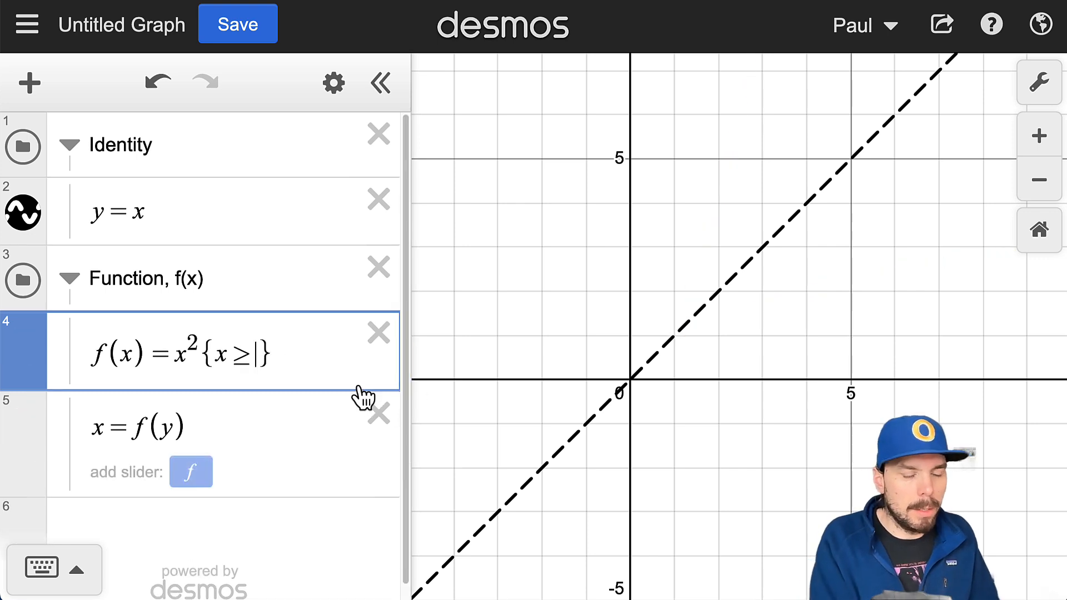
pyautogui.write('0')
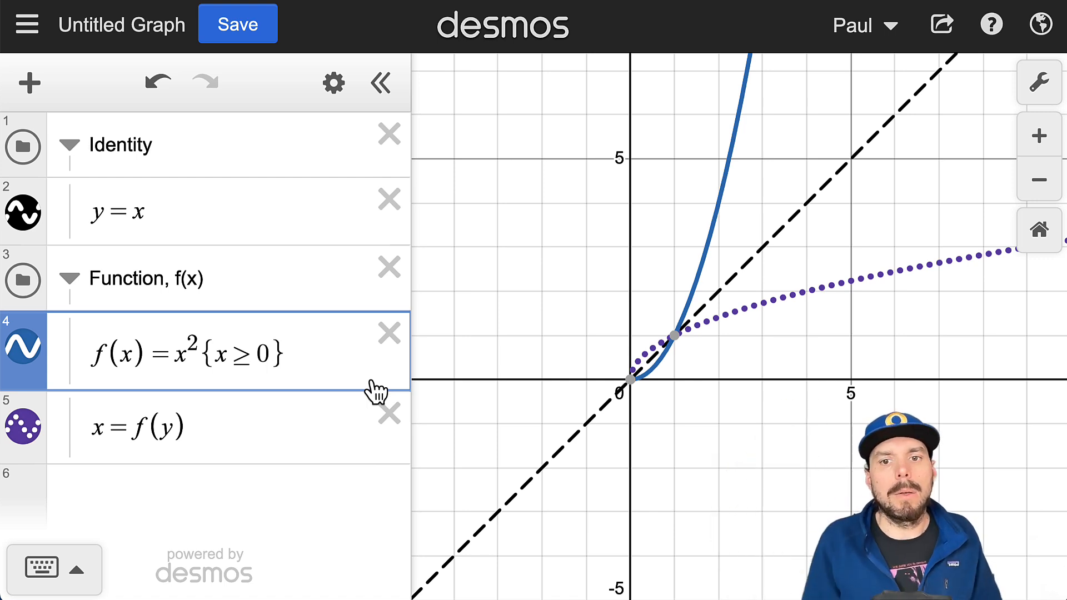
# Step: Hide the x=f(y) curve on the graph and delete the blank expression line beneath it
pyautogui.click(823, 380)
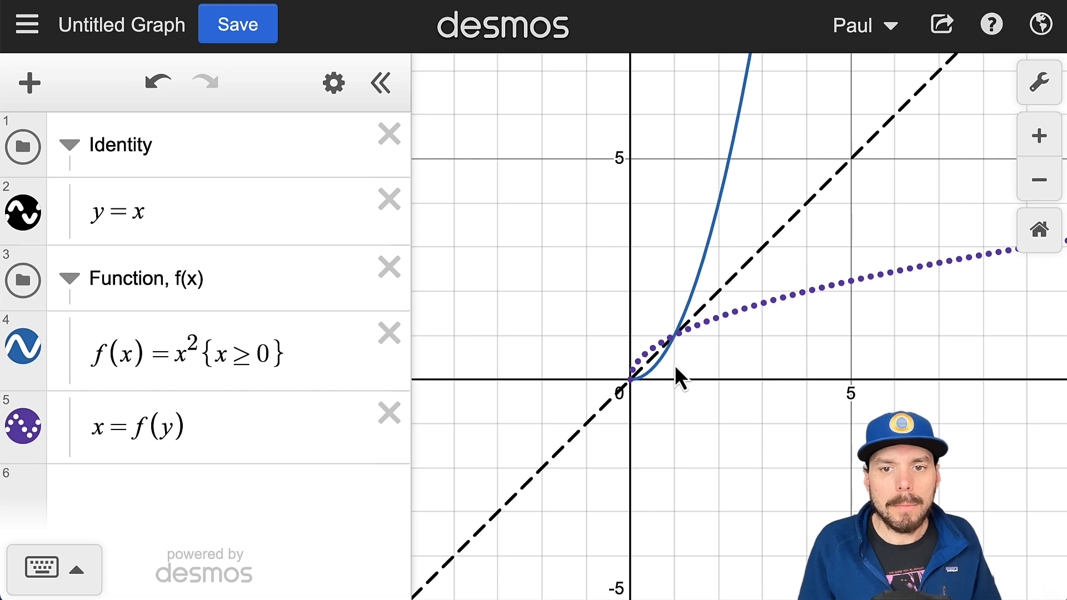
pyautogui.click(179, 414)
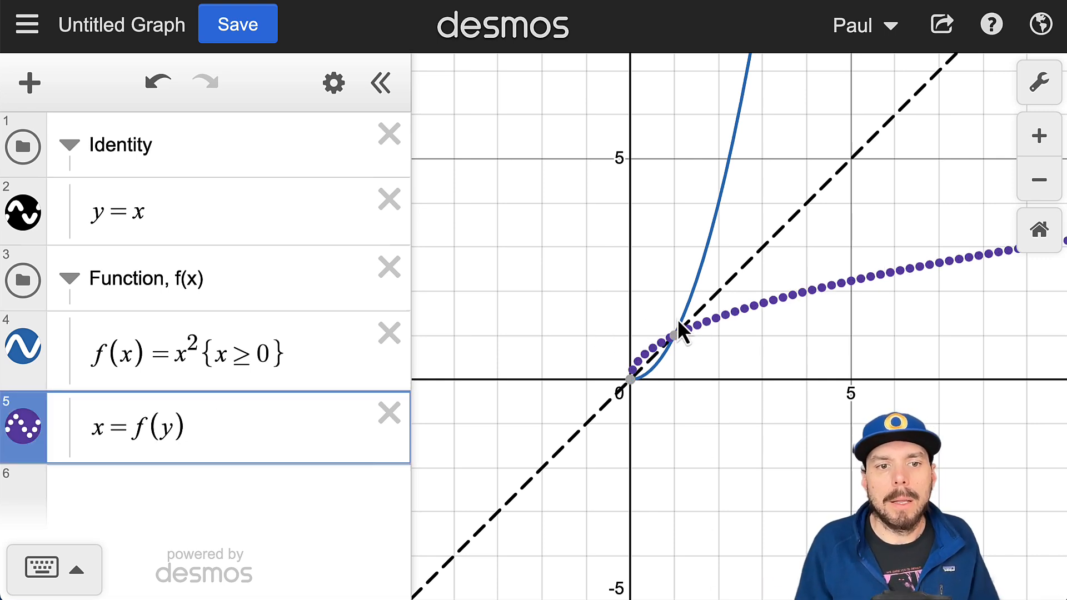
pyautogui.moveTo(632, 380)
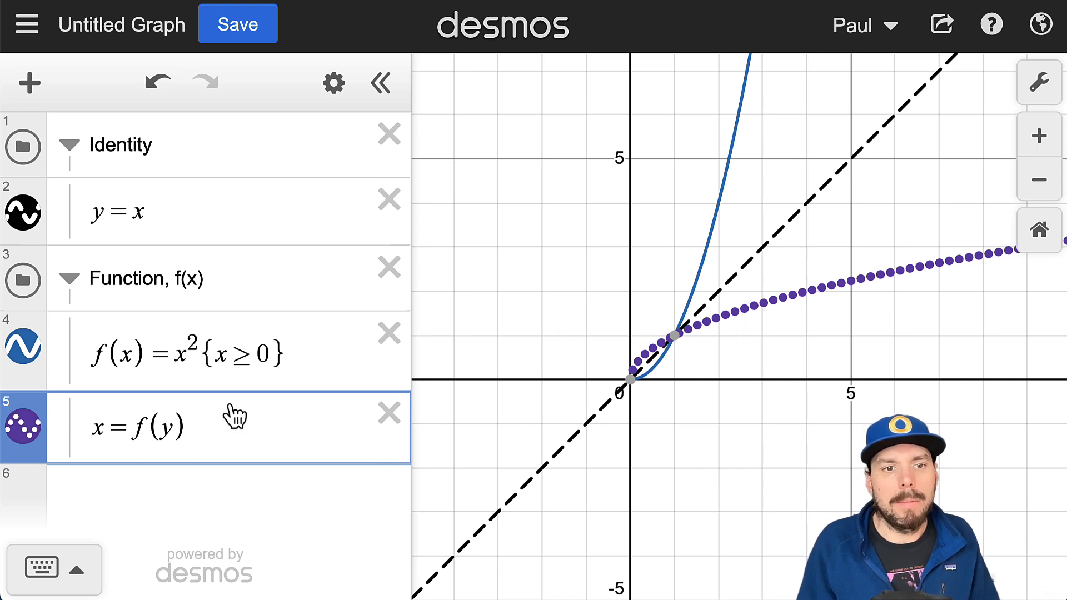
pyautogui.press('Return')
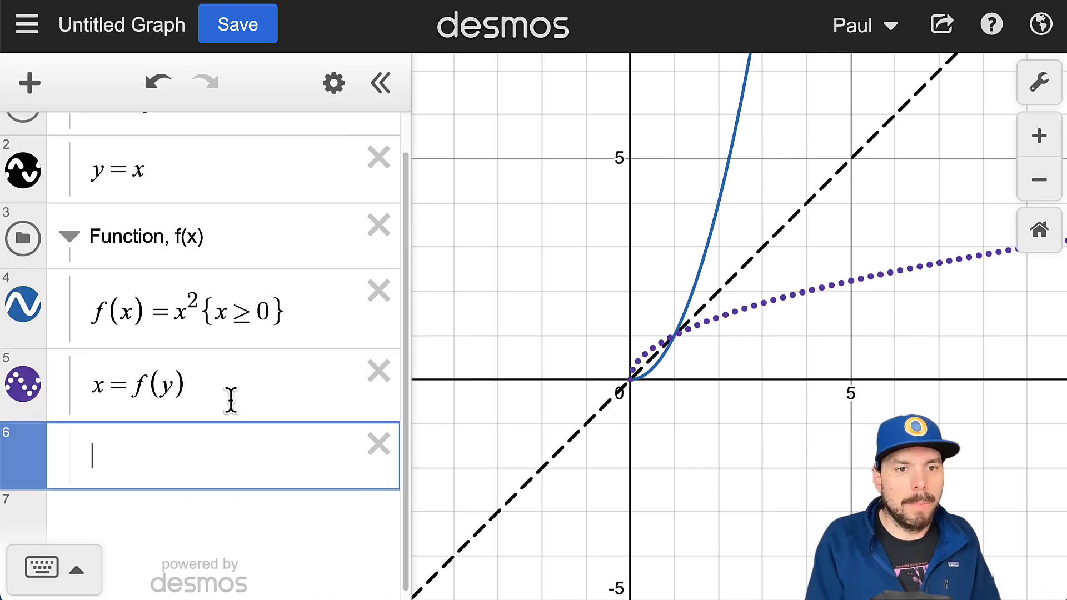
pyautogui.click(25, 382)
pyautogui.moveTo(189, 387); pyautogui.dragTo(92, 383)
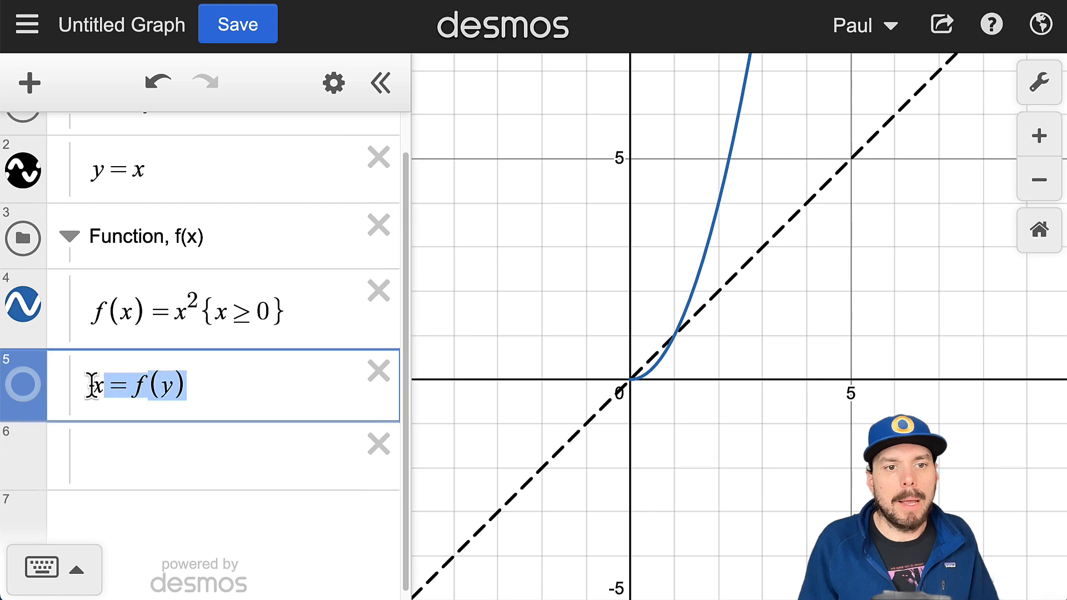
pyautogui.click(379, 444)
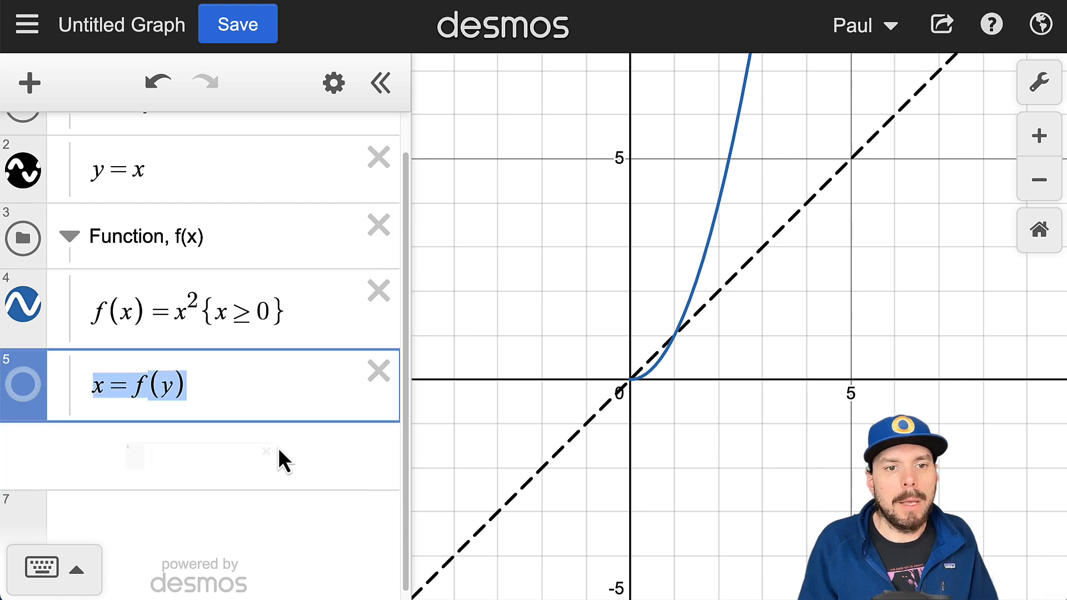
# Step: Add a new folder and move it to the end of the list, below the x=f(y) expression
pyautogui.click(43, 89)
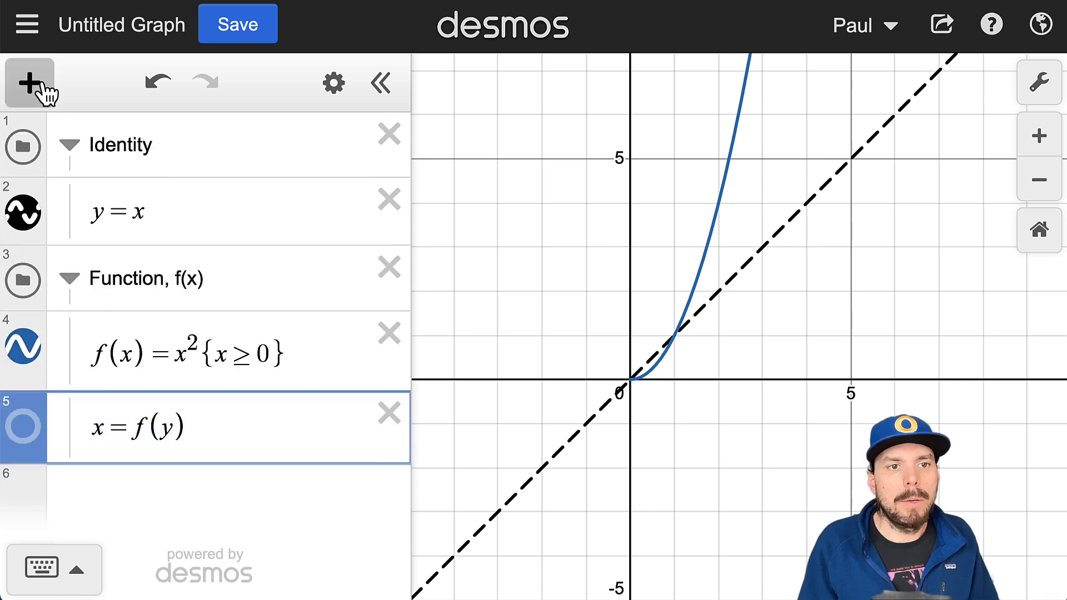
pyautogui.click(73, 308)
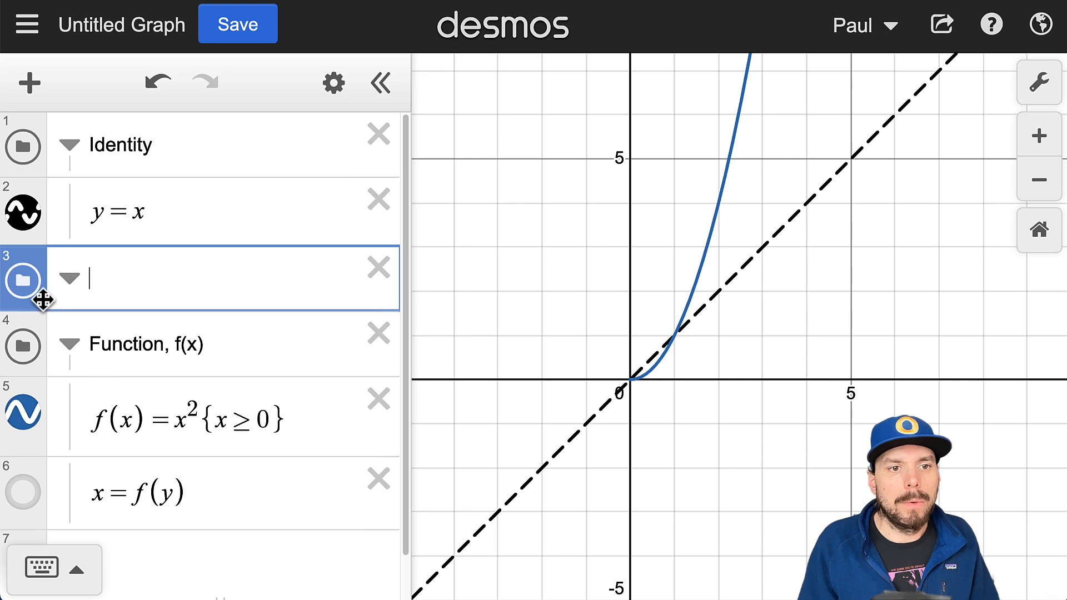
pyautogui.moveTo(41, 298); pyautogui.dragTo(37, 524)
pyautogui.click(110, 498)
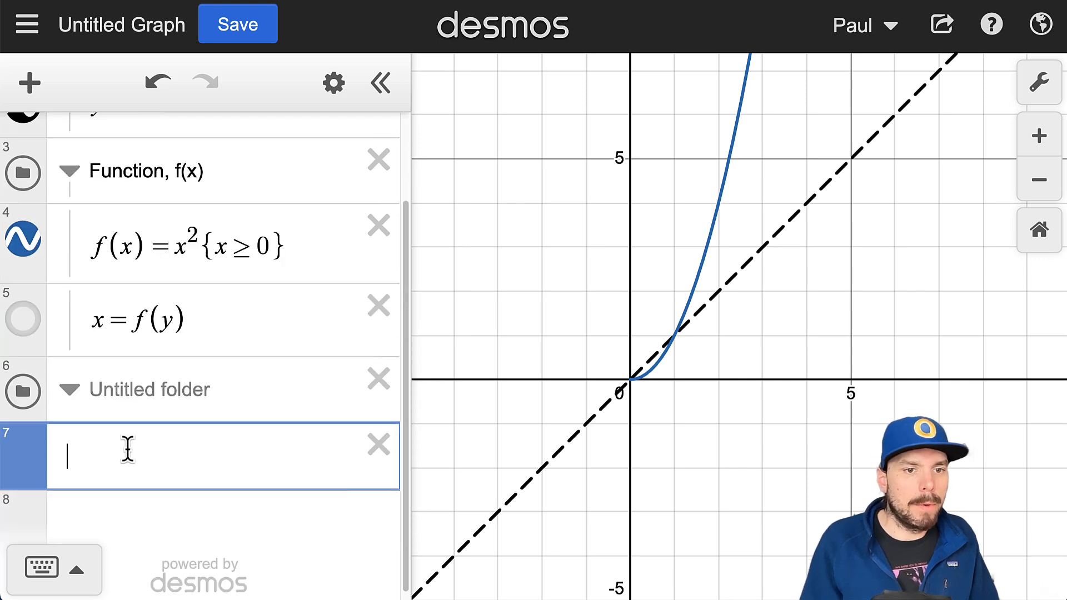
# Step: Name the new folder "Inverse Function, f^{-1}(x)"
pyautogui.click(124, 386)
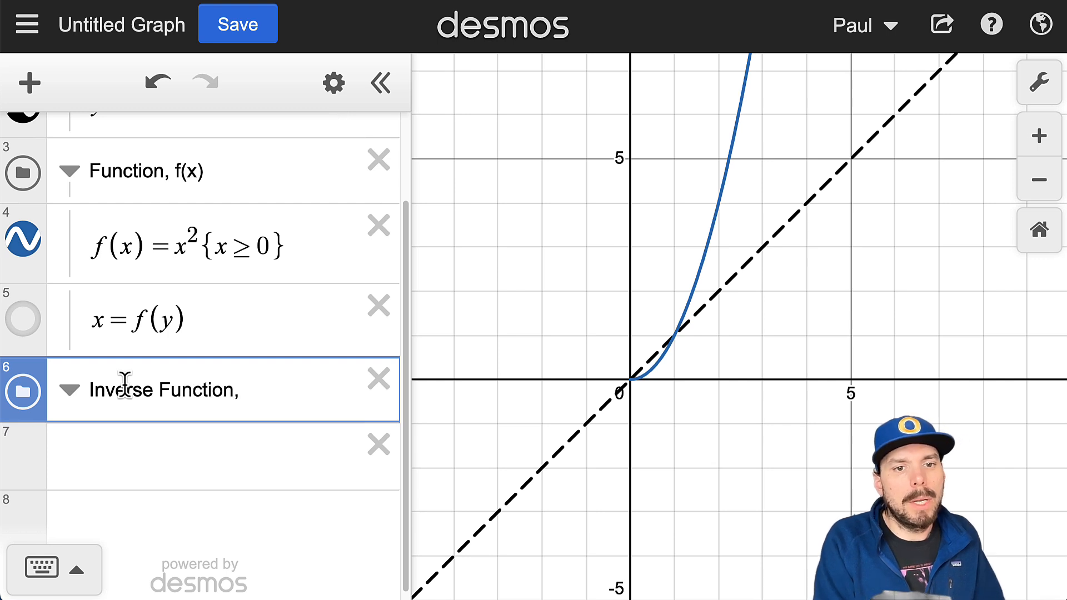
pyautogui.write('Inverse Function, f^')
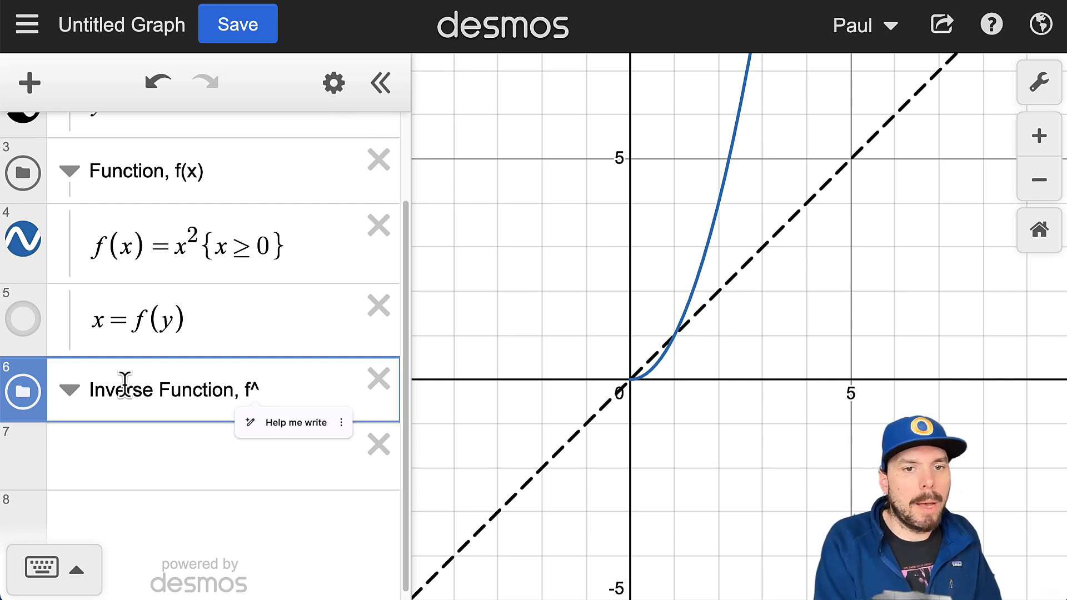
pyautogui.write('01')
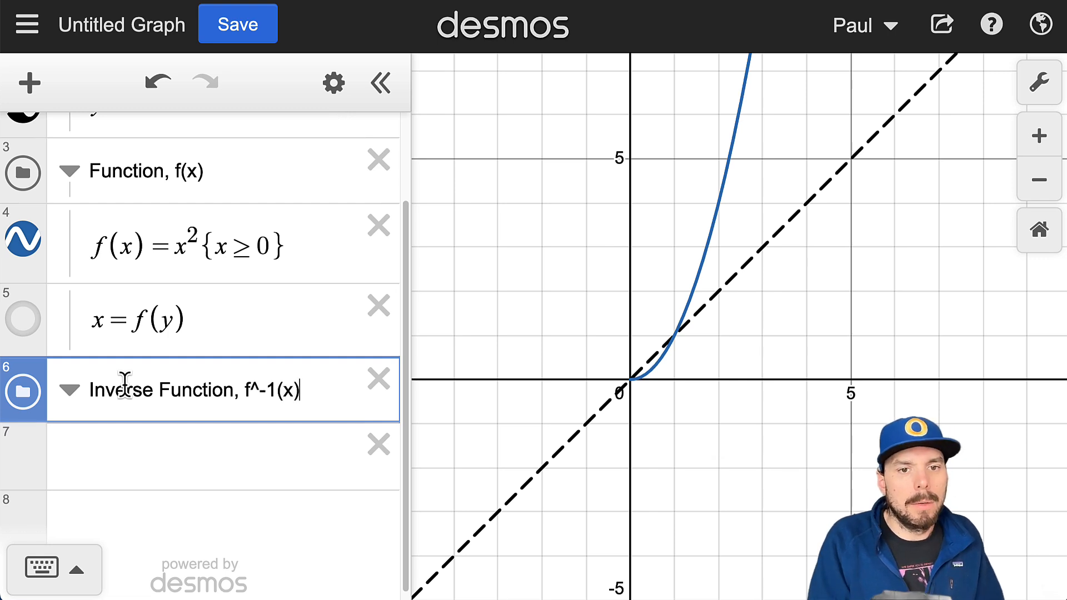
pyautogui.write('{{')
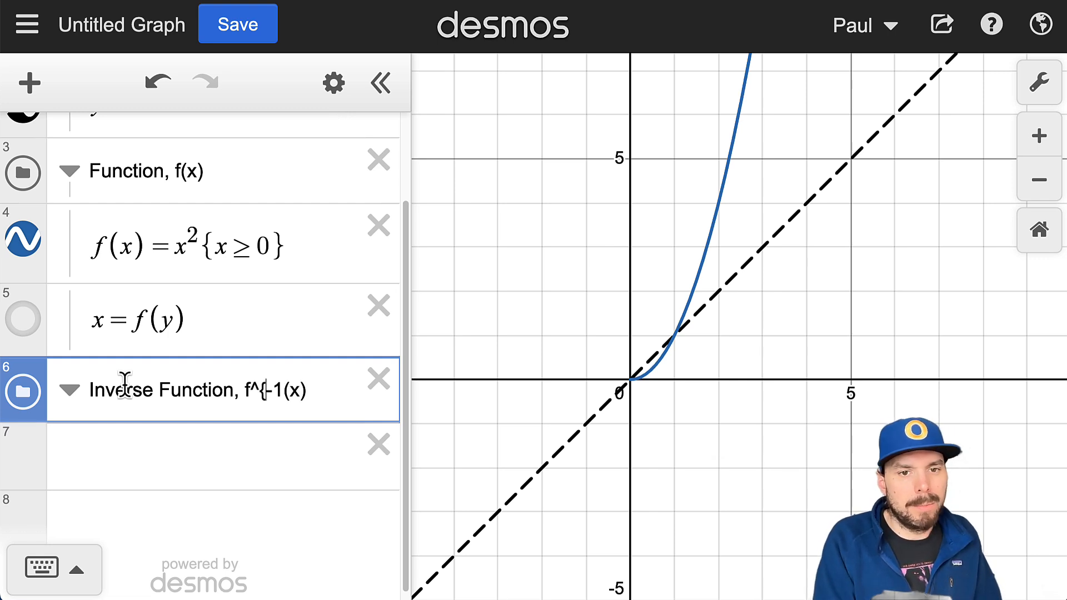
pyautogui.press('BackSpace')
pyautogui.press('BackSpace')
pyautogui.write('(')
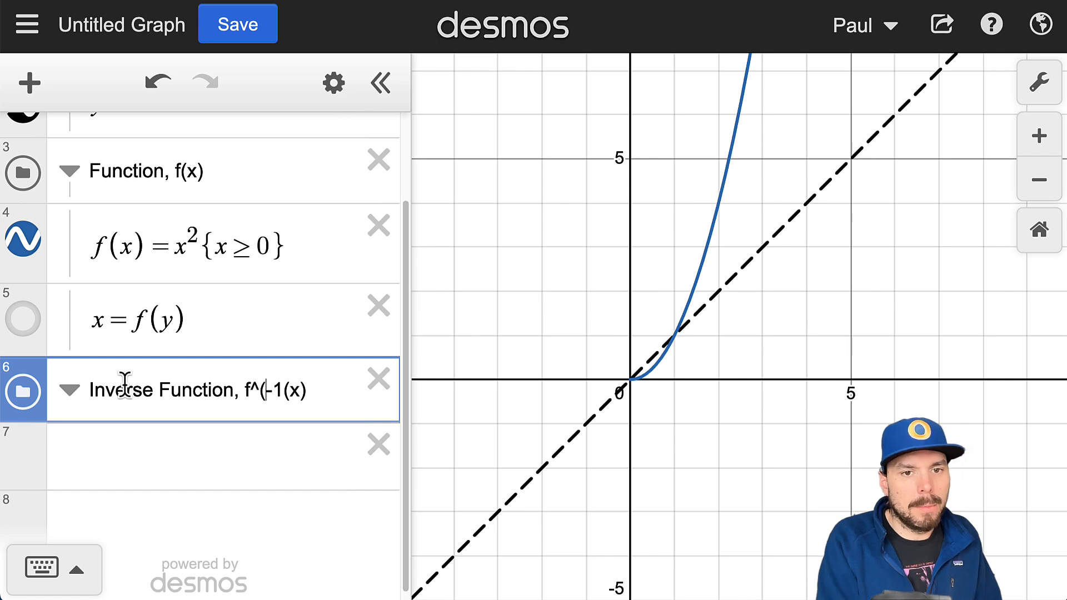
pyautogui.press('BackSpace')
pyautogui.write('{')
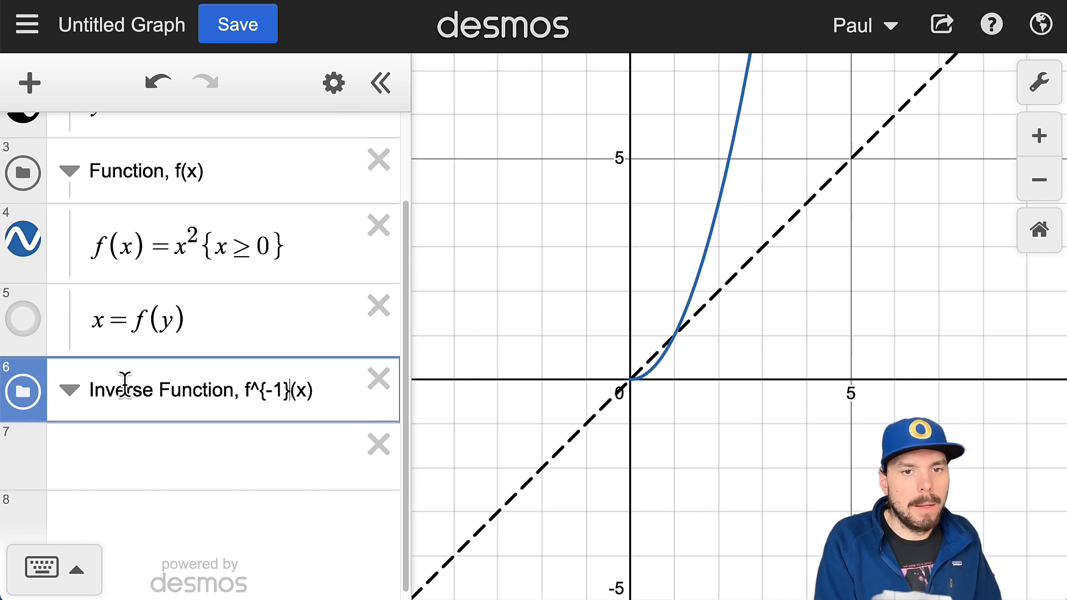
# Step: Delete the blank line outside the Inverse Function folder and start a new expression line inside that folder
pyautogui.click(167, 451)
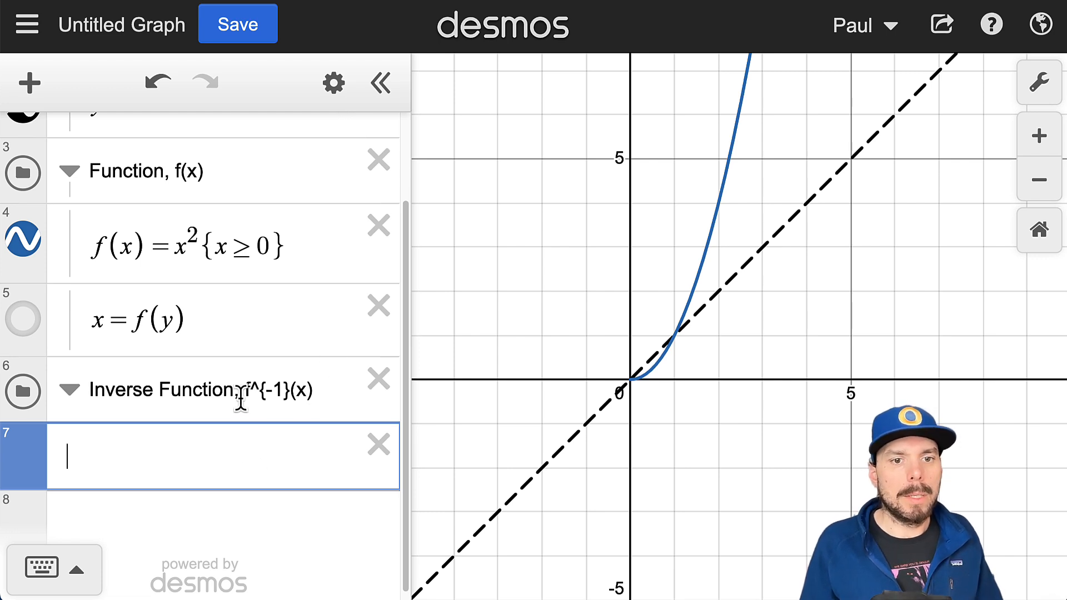
pyautogui.moveTo(243, 396); pyautogui.dragTo(306, 396)
pyautogui.click(148, 461)
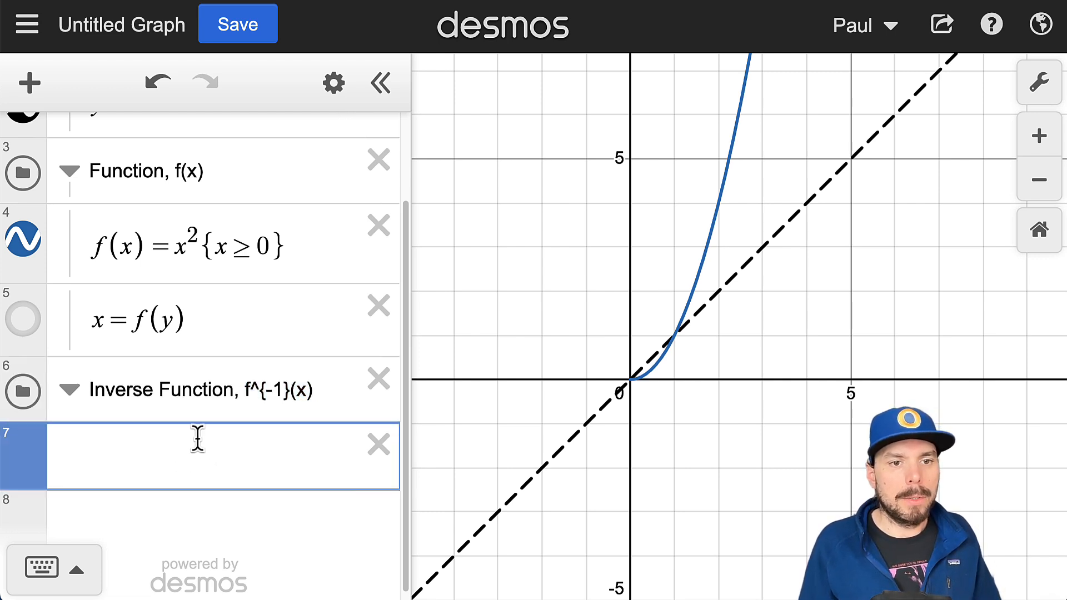
pyautogui.click(328, 438)
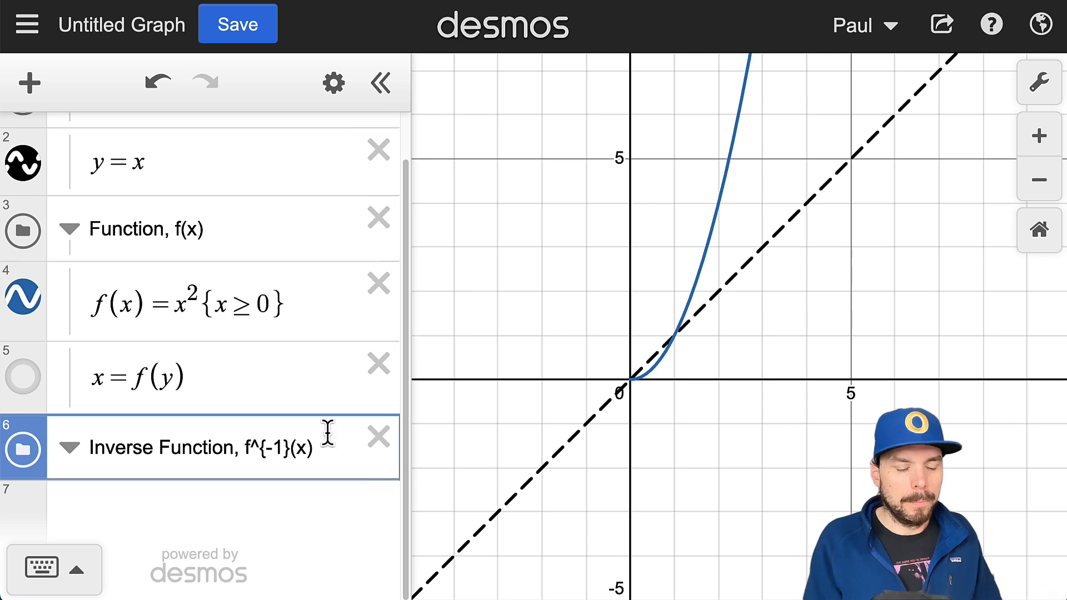
pyautogui.press('Return')
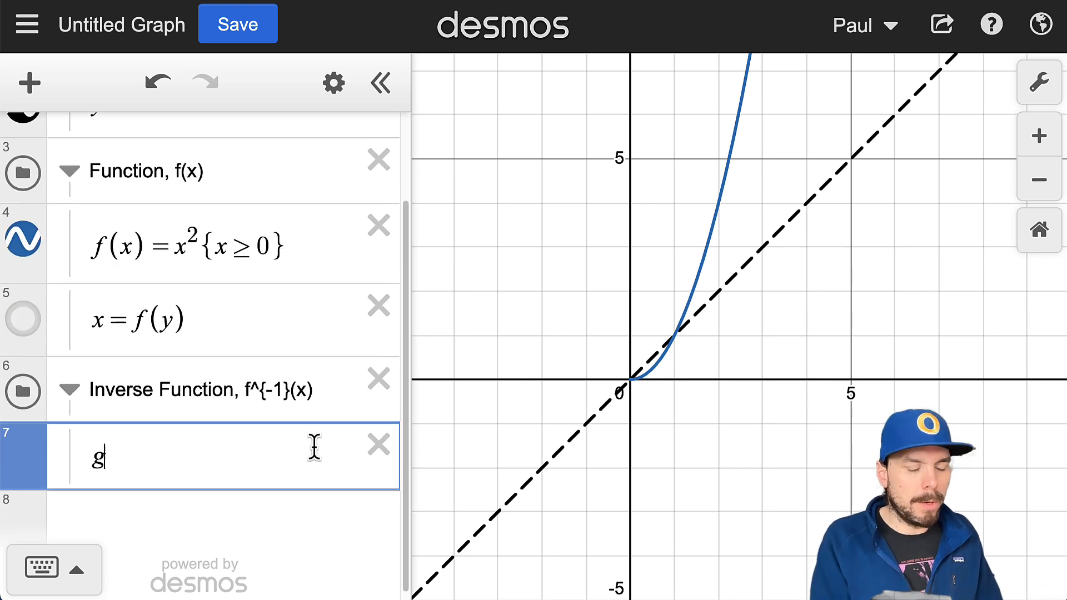
# Step: Define the inverse of x^2 as g(x)=√x in the Inverse Function folder
pyautogui.write('g(x)')
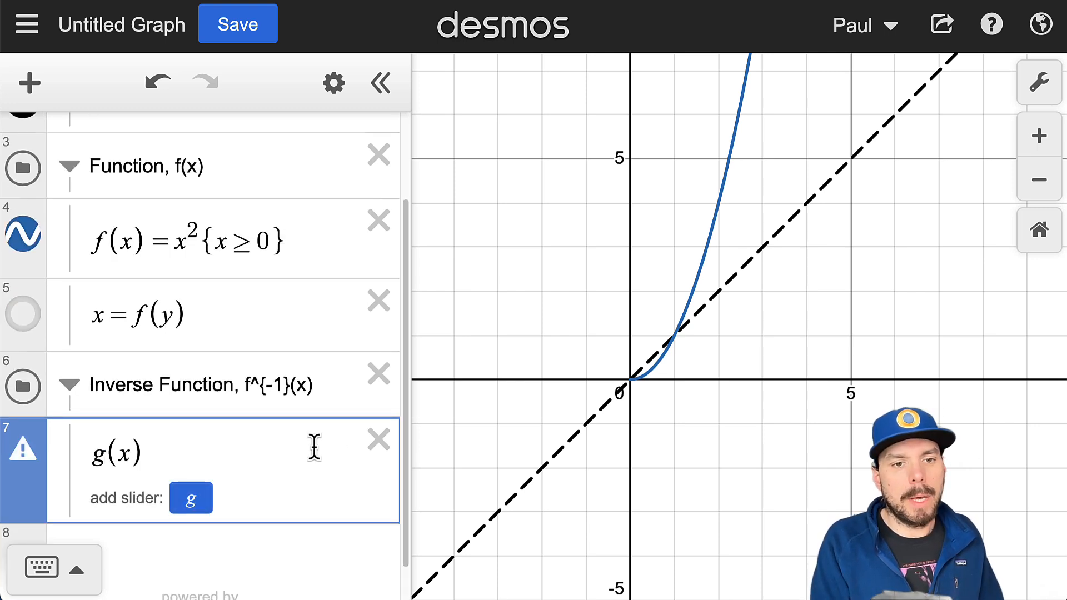
pyautogui.write('=')
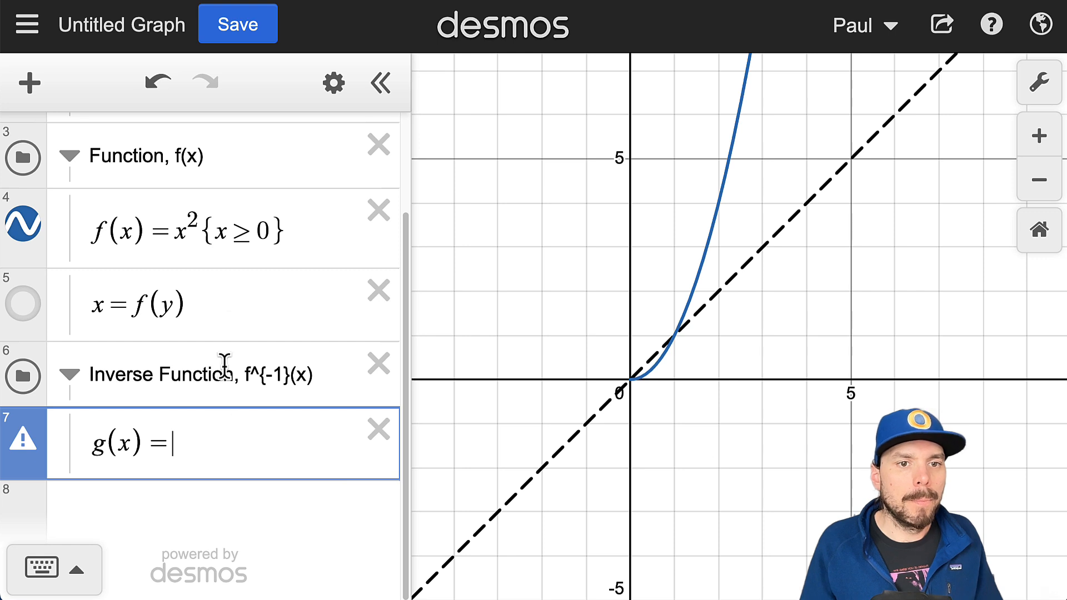
pyautogui.moveTo(198, 227); pyautogui.dragTo(178, 236)
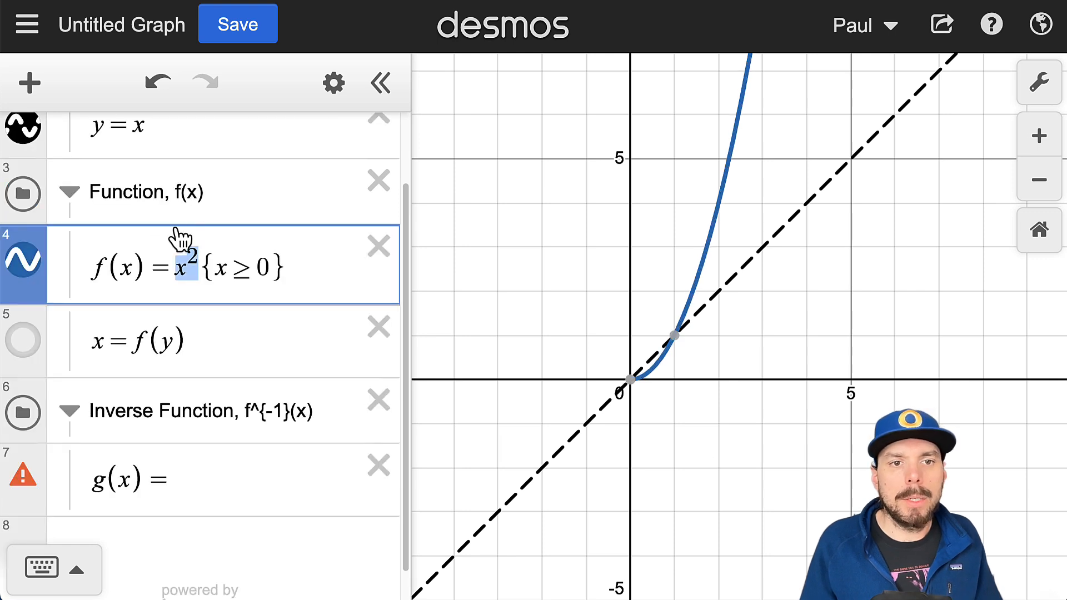
pyautogui.click(231, 500)
pyautogui.write('sqrt')
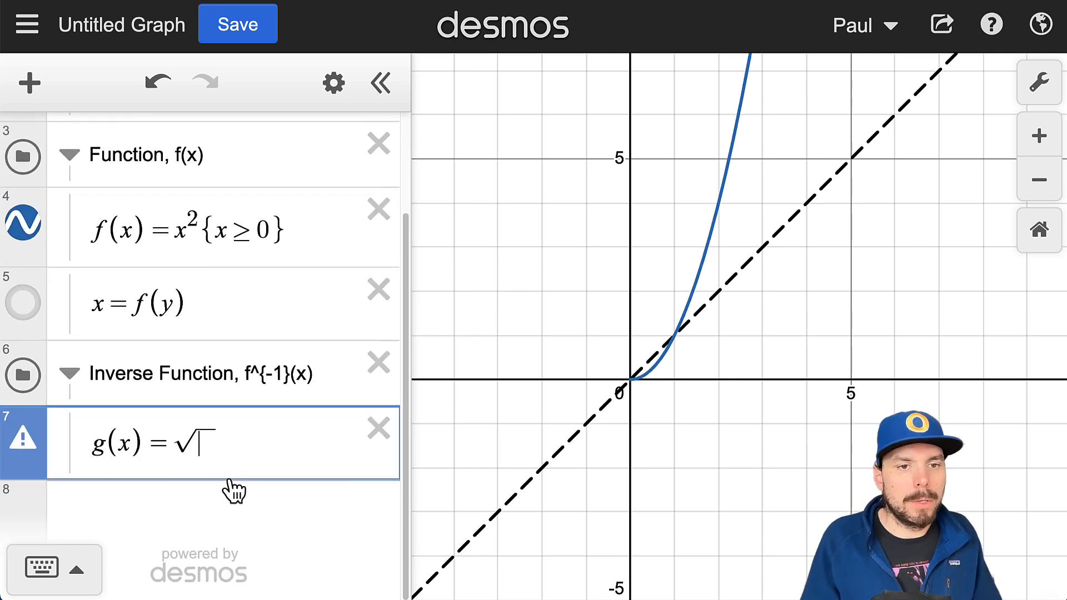
pyautogui.write('x')
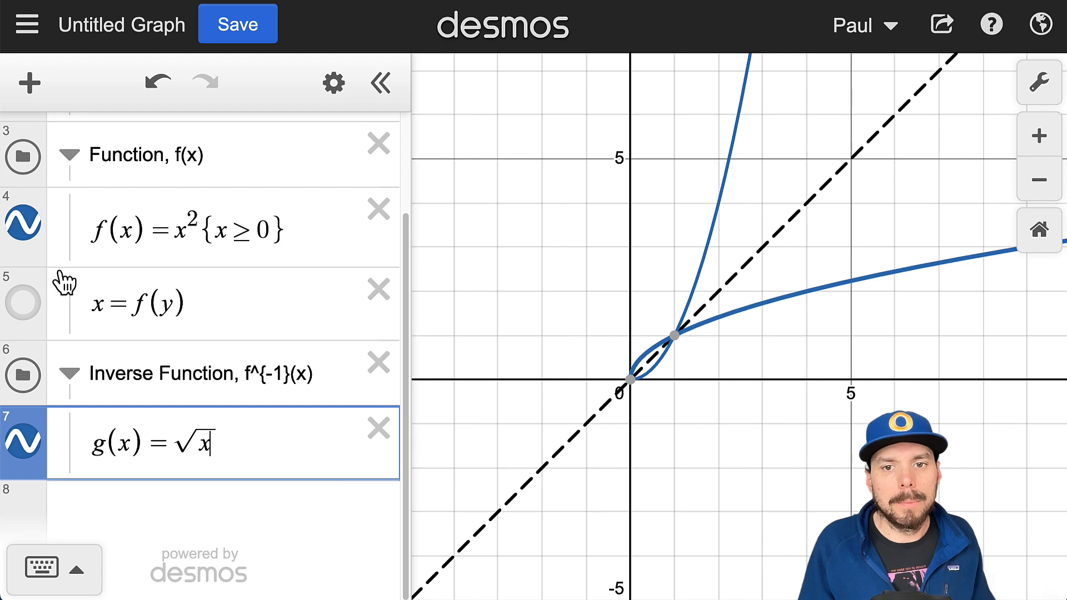
# Step: Hide the f(x)=x^2 curve and style the g(x)=√x curve as a green dashed line
pyautogui.click(27, 225)
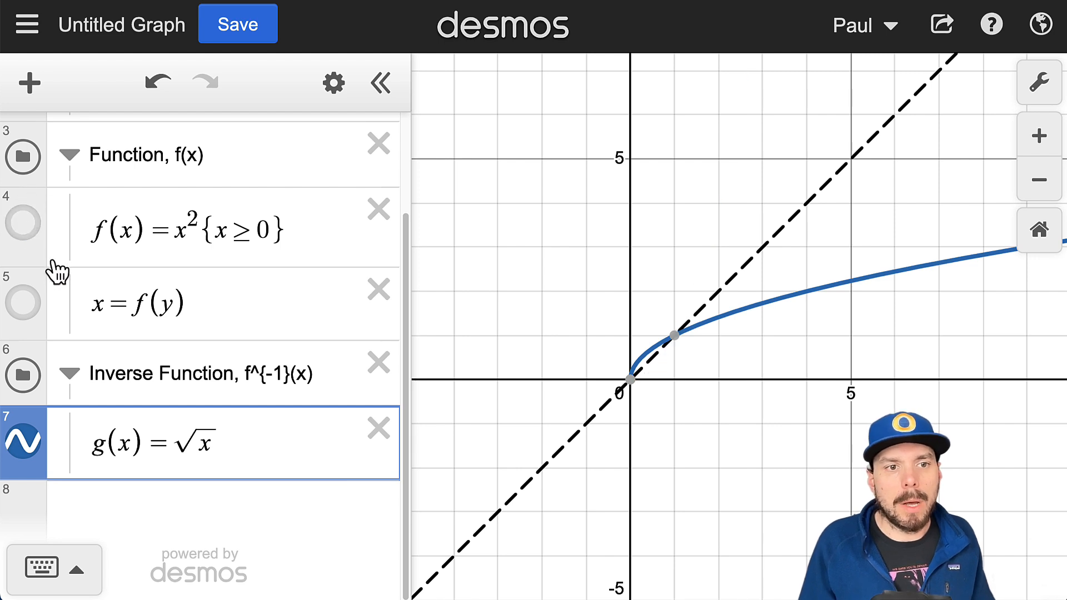
pyautogui.scroll(3, 167, 328)
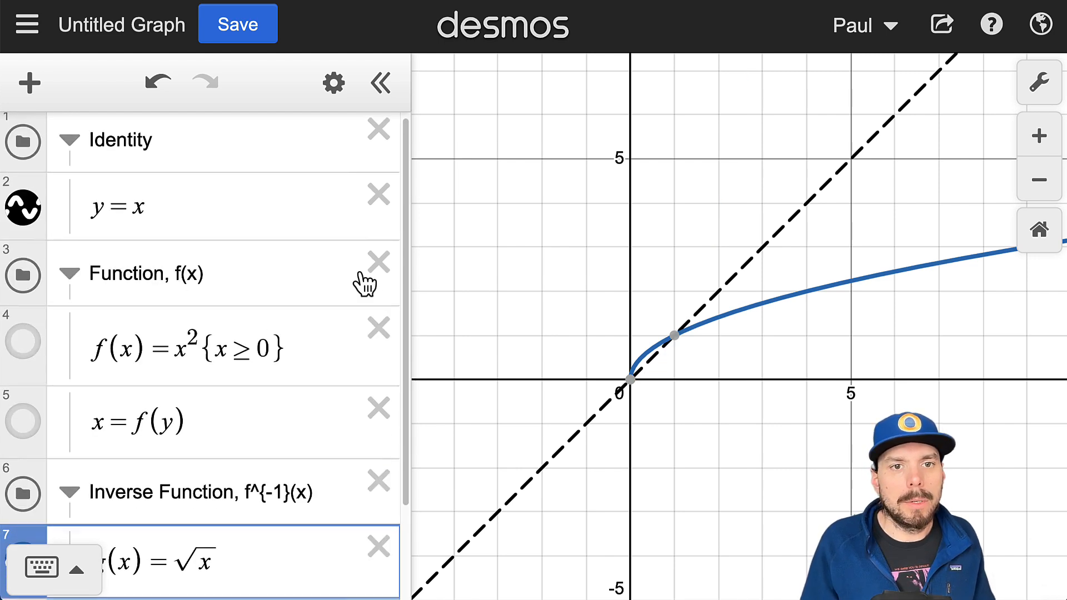
pyautogui.click(332, 91)
pyautogui.click(25, 563)
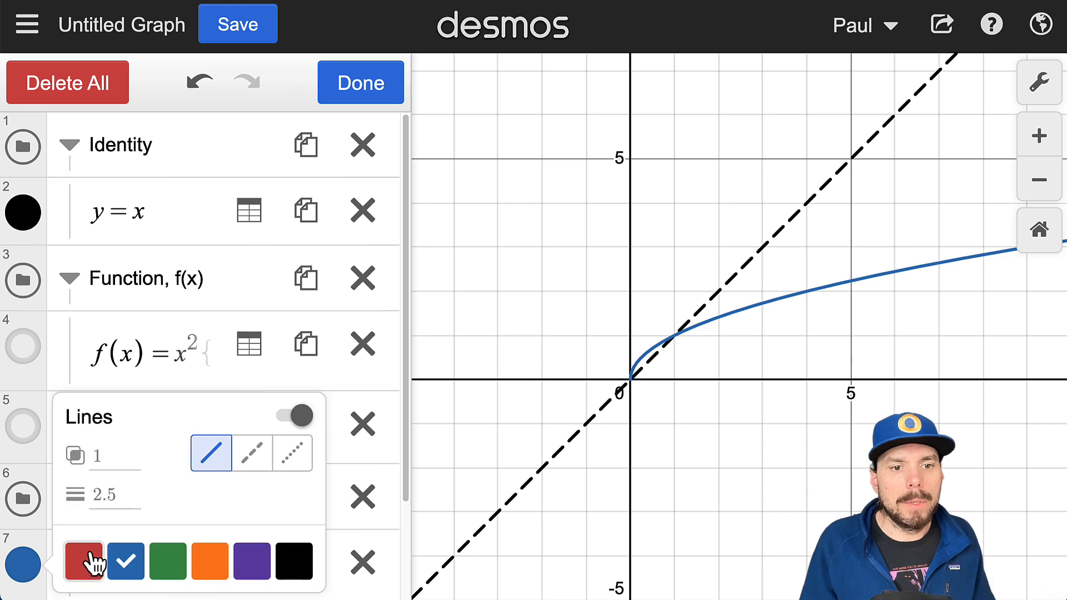
pyautogui.click(168, 562)
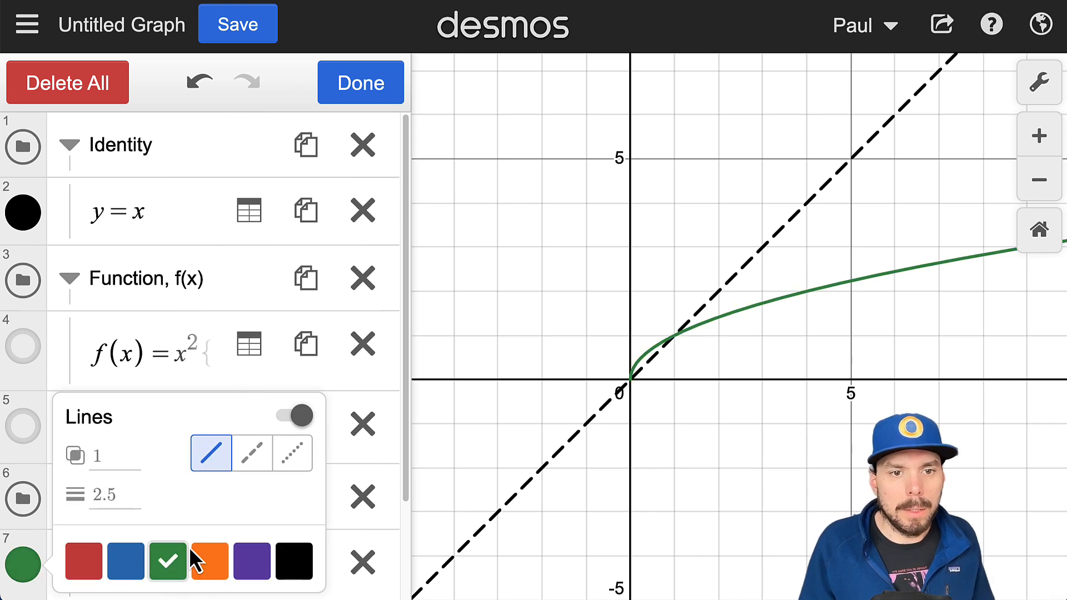
pyautogui.click(257, 459)
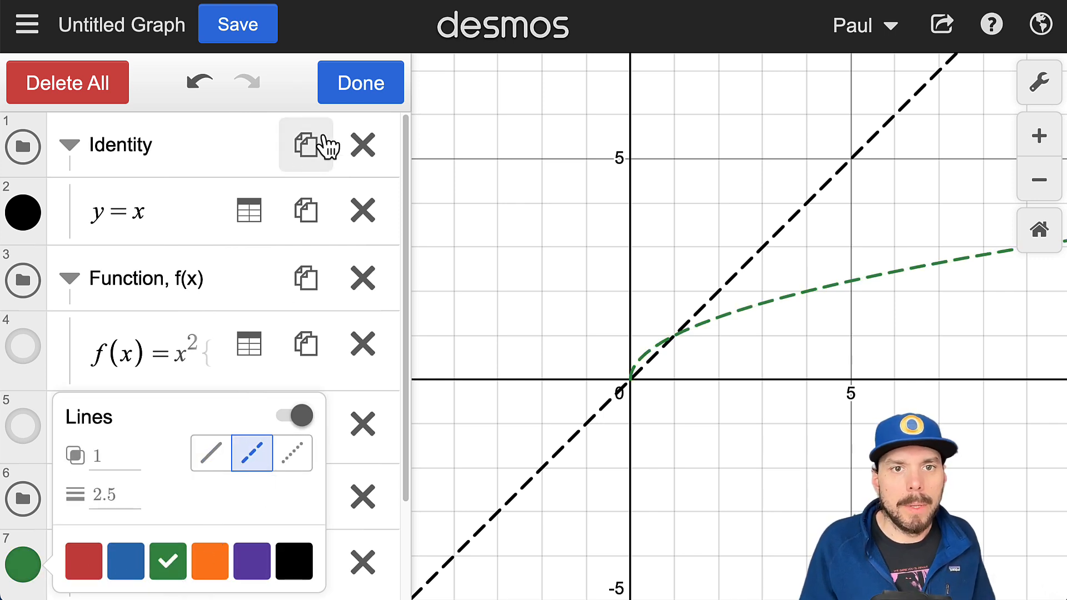
pyautogui.click(343, 95)
# Step: Toggle the x=f(y) curve on and off to compare it with g(x)=√x, leaving it shown
pyautogui.scroll(-2, 44, 467)
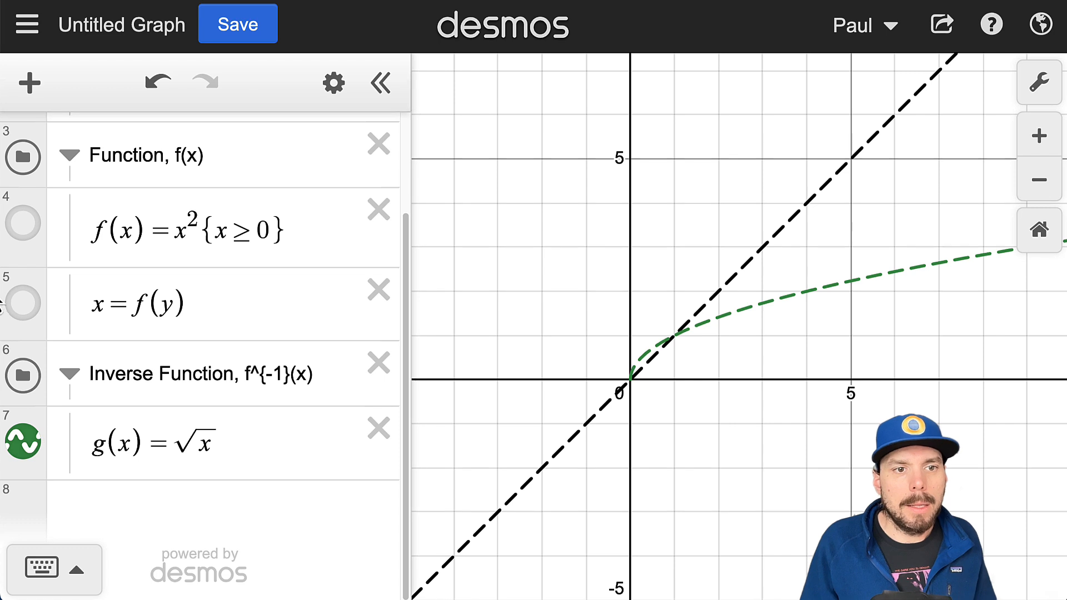
pyautogui.click(28, 303)
pyautogui.click(34, 305)
pyautogui.click(33, 306)
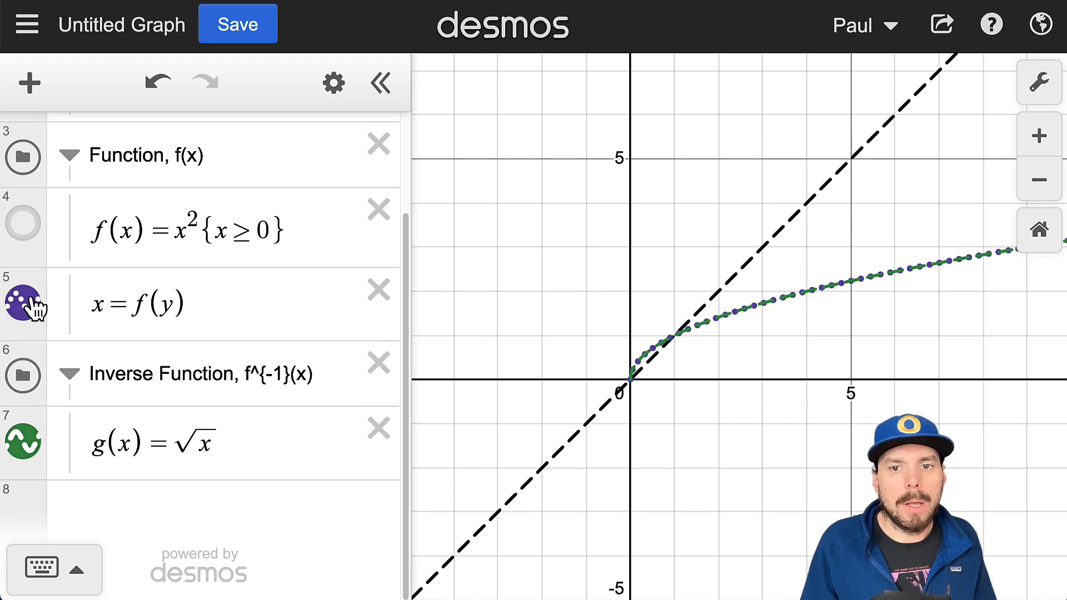
pyautogui.click(33, 305)
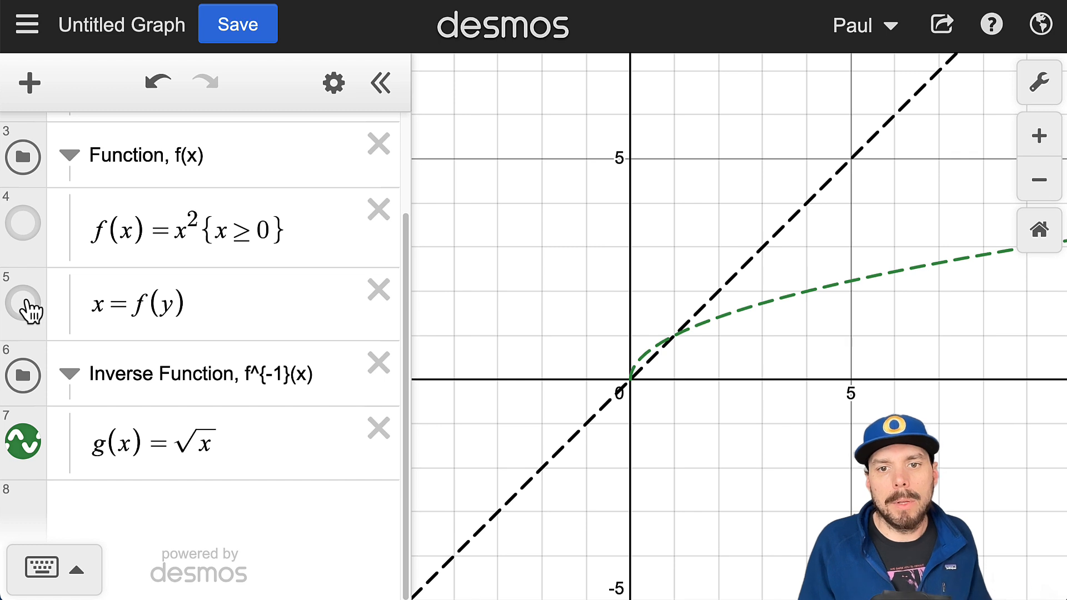
pyautogui.click(30, 308)
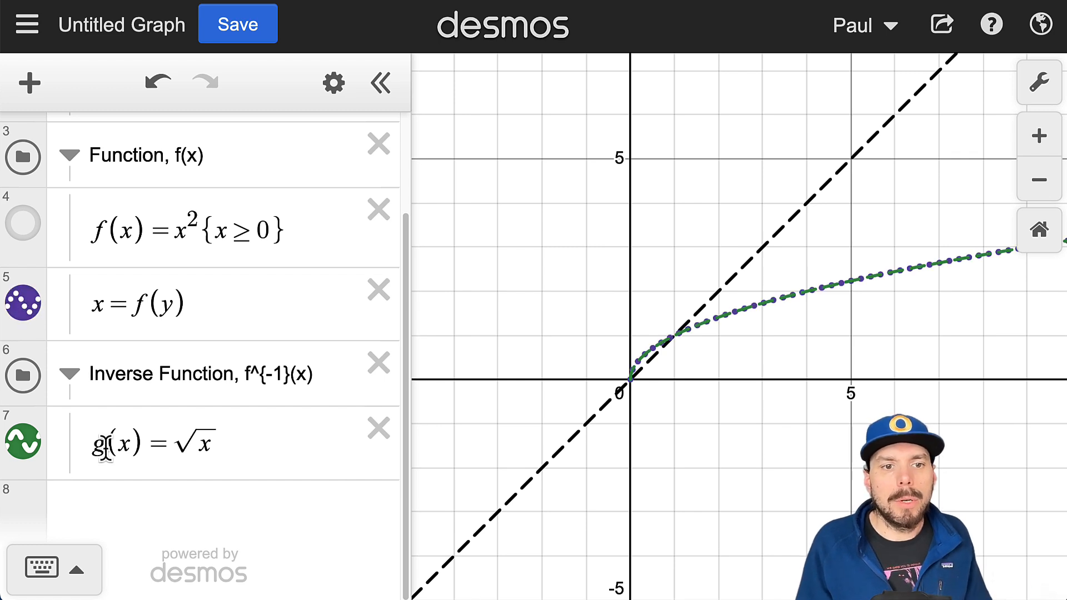
pyautogui.click(55, 470)
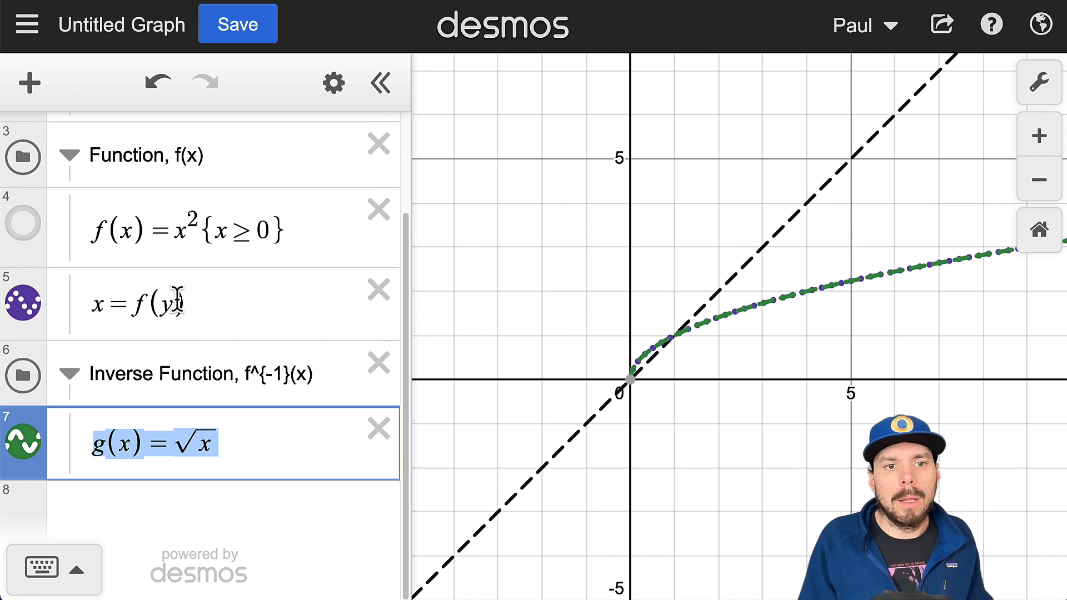
pyautogui.moveTo(174, 303); pyautogui.dragTo(95, 298)
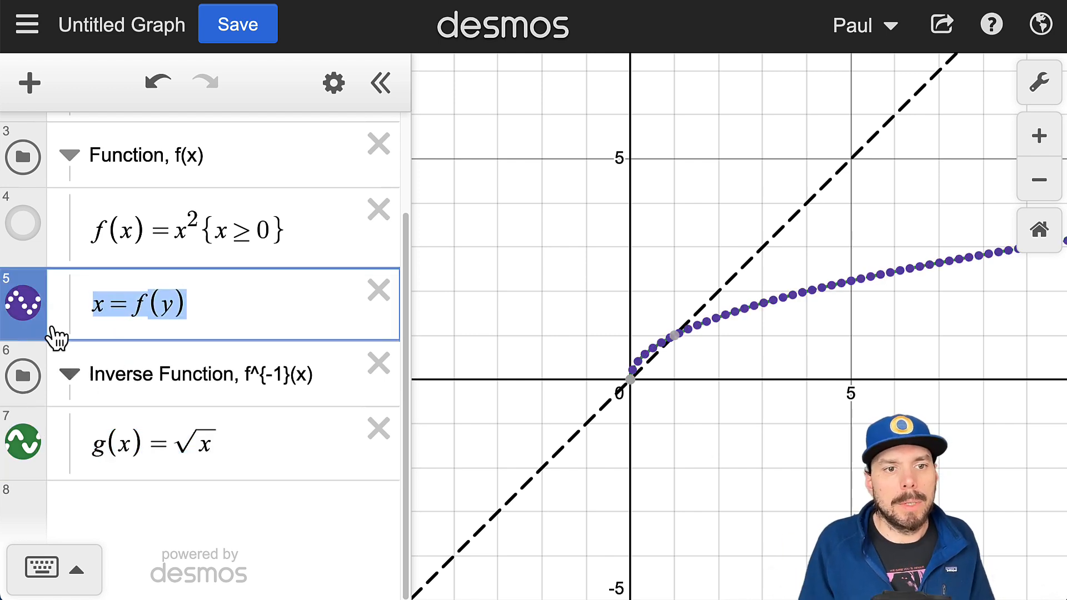
# Step: Hide the x=f(y) curve and show the f(x)=x^2 curve alongside the green g(x)=√x curve
pyautogui.click(24, 301)
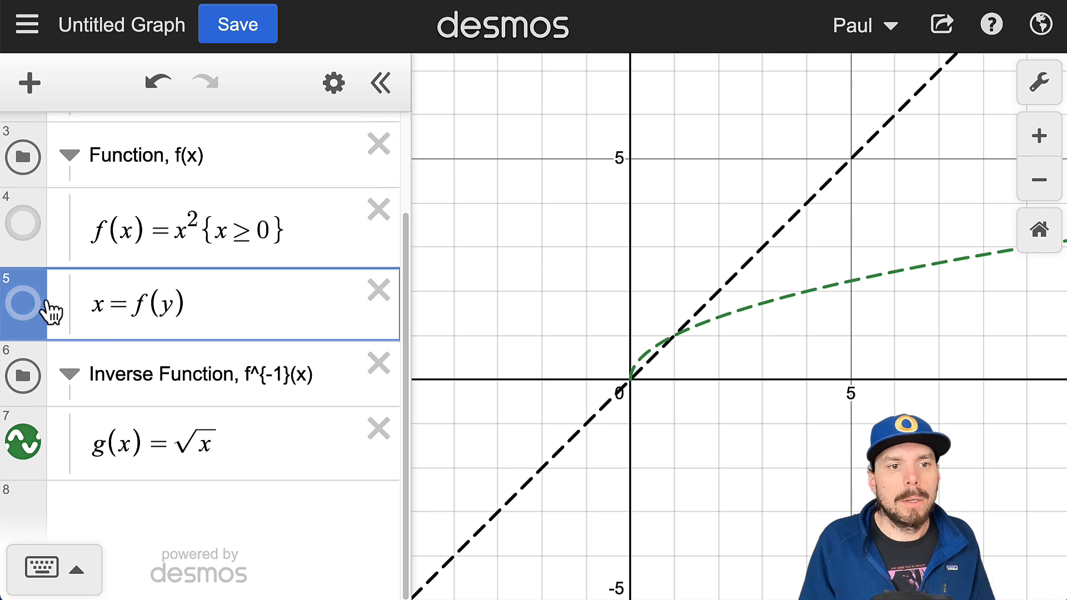
pyautogui.click(23, 224)
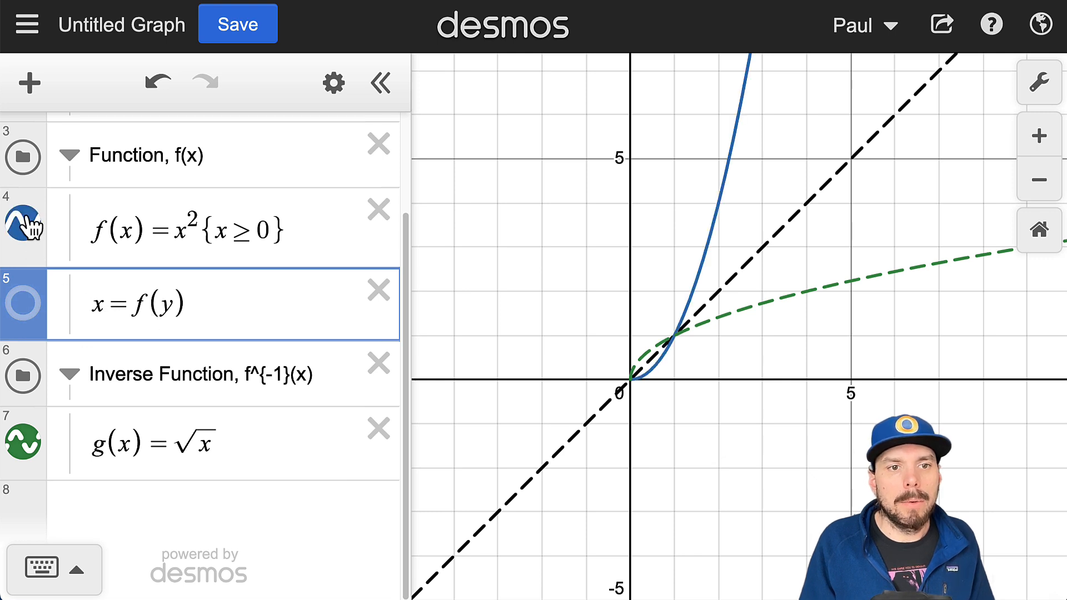
pyautogui.click(811, 480)
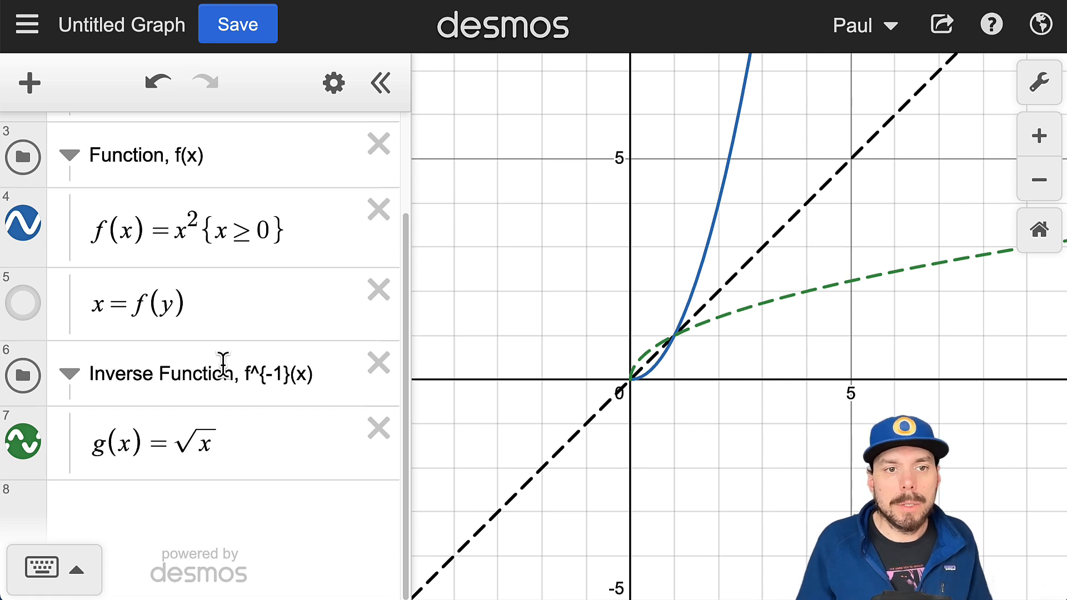
# Step: Change the function to f(x)=(x-5)^2 with its domain restricted to x≥5
pyautogui.click(176, 230)
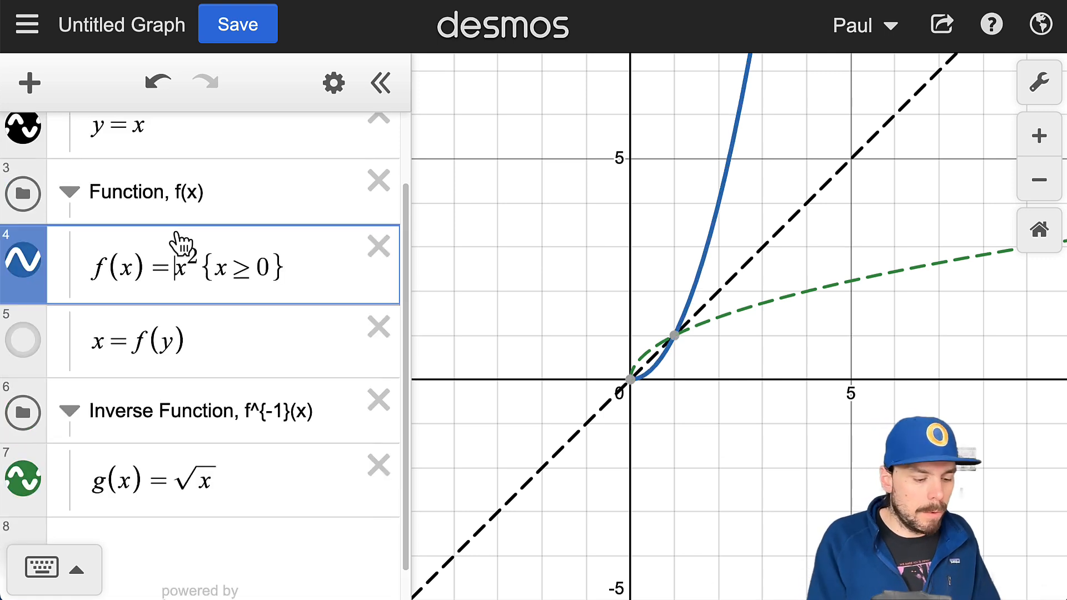
pyautogui.write('(x)=(x')
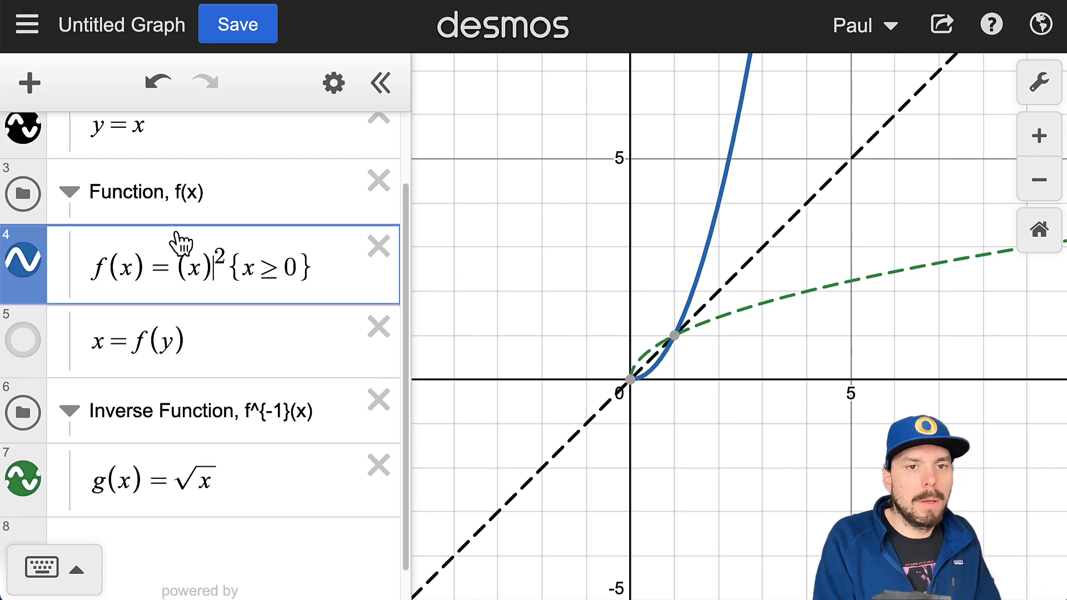
pyautogui.write('-5')
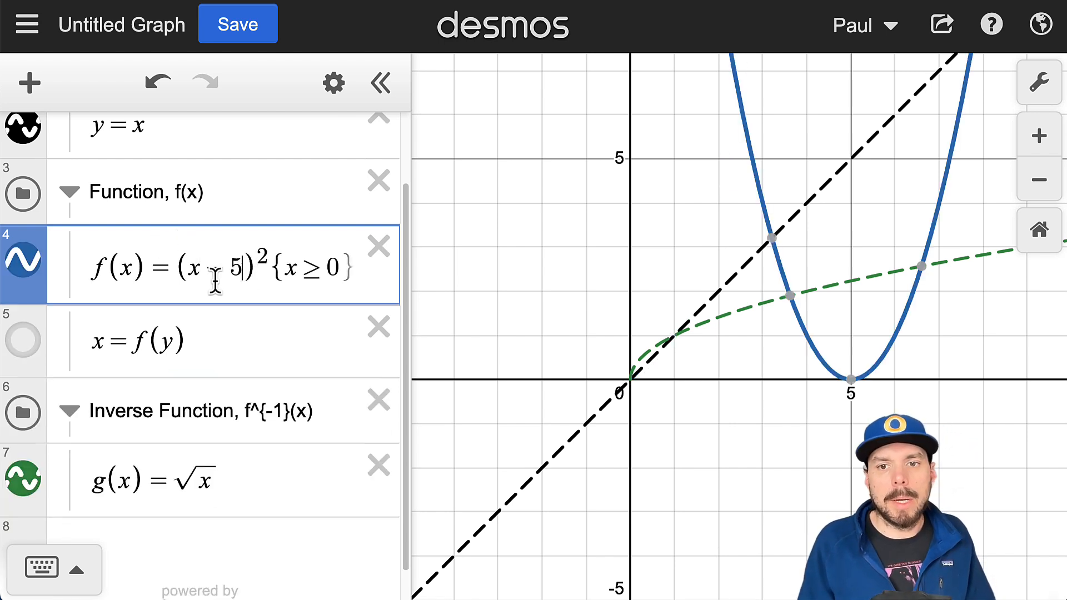
pyautogui.click(336, 268)
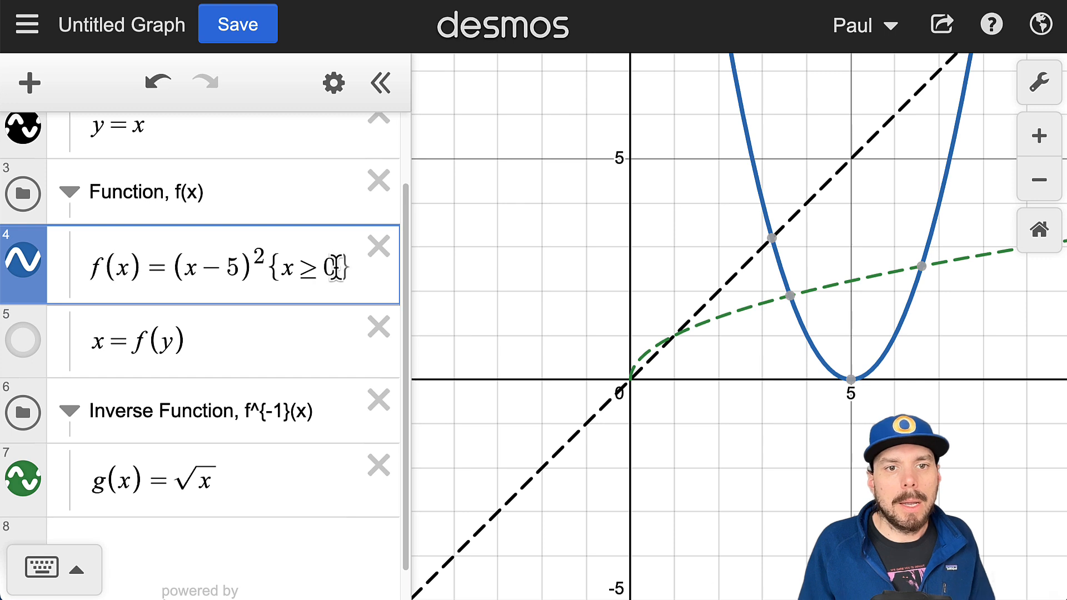
pyautogui.moveTo(335, 268); pyautogui.dragTo(322, 271)
pyautogui.write('5')
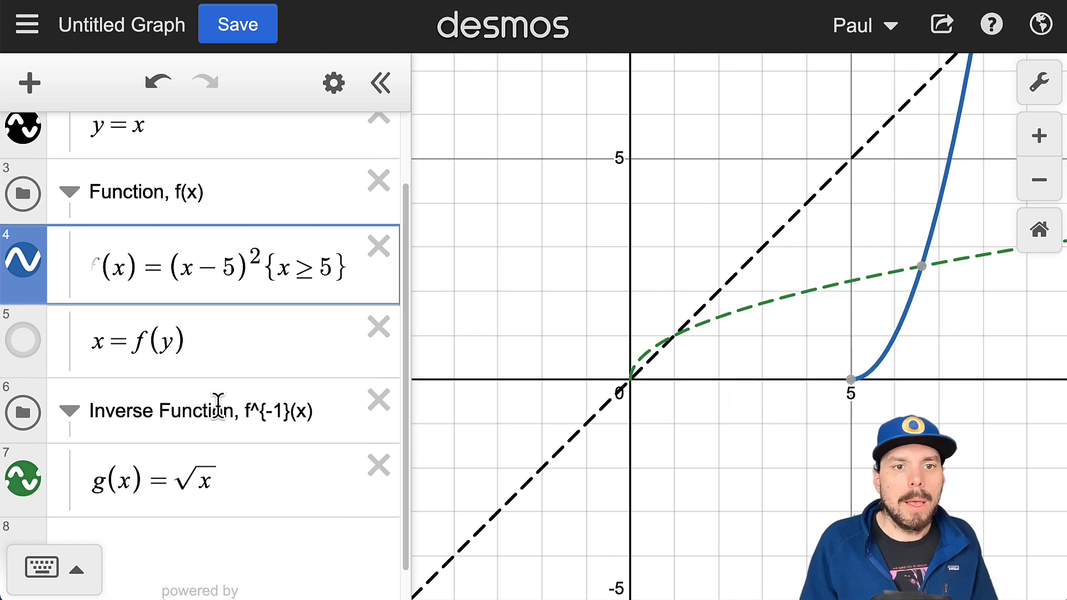
# Step: Update the inverse equation to g(x)=√x+5 to match the shifted function (x-5)^2
pyautogui.click(223, 478)
pyautogui.moveTo(216, 456); pyautogui.dragTo(200, 455)
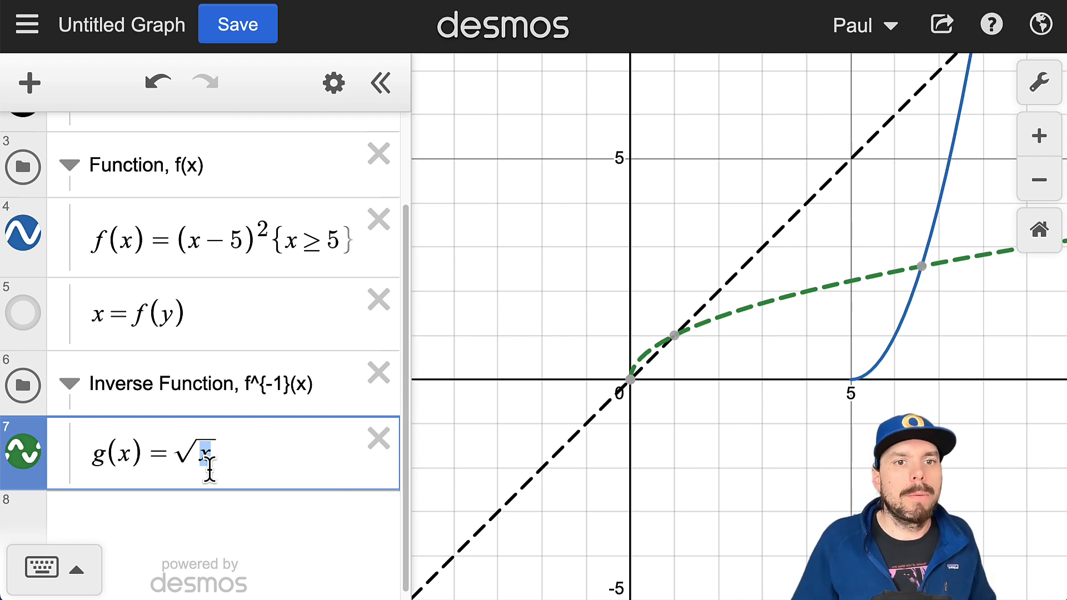
pyautogui.scroll(1, 250, 209)
pyautogui.moveTo(179, 250); pyautogui.dragTo(265, 257)
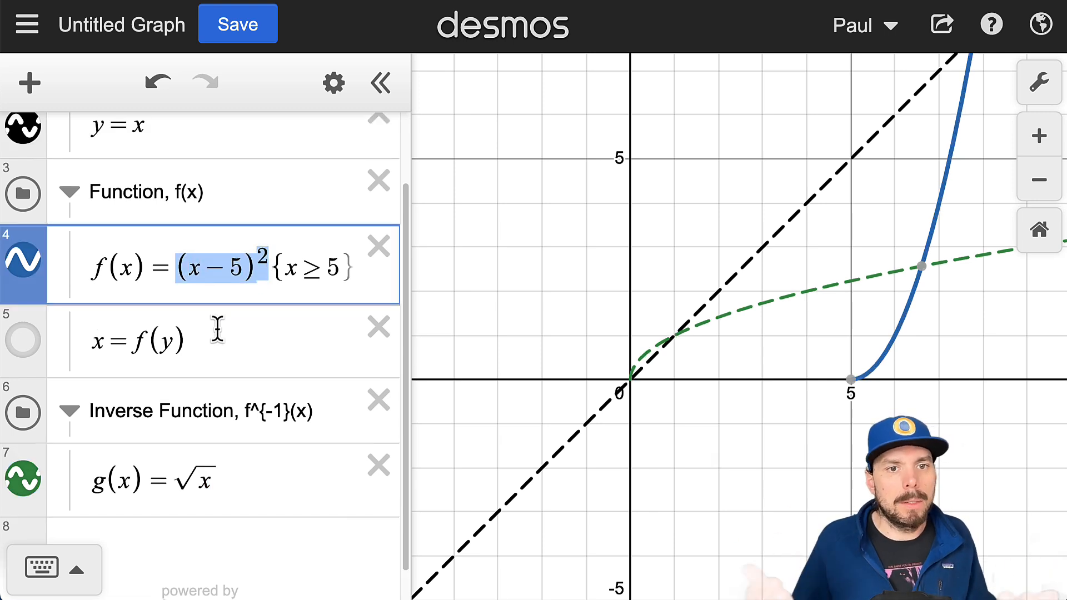
pyautogui.moveTo(244, 273); pyautogui.dragTo(207, 276)
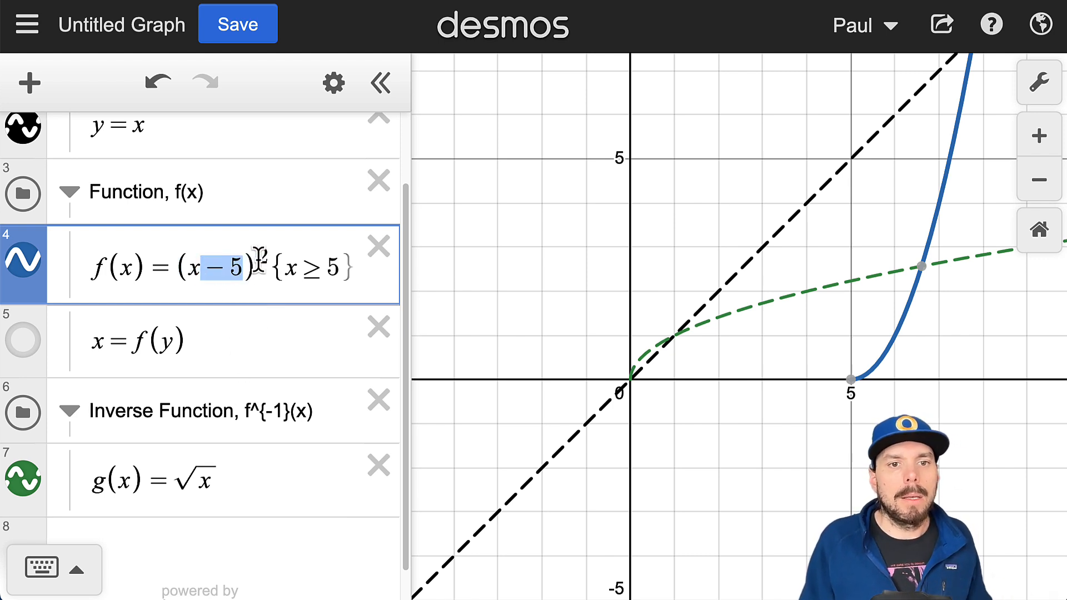
pyautogui.moveTo(257, 259); pyautogui.dragTo(266, 259)
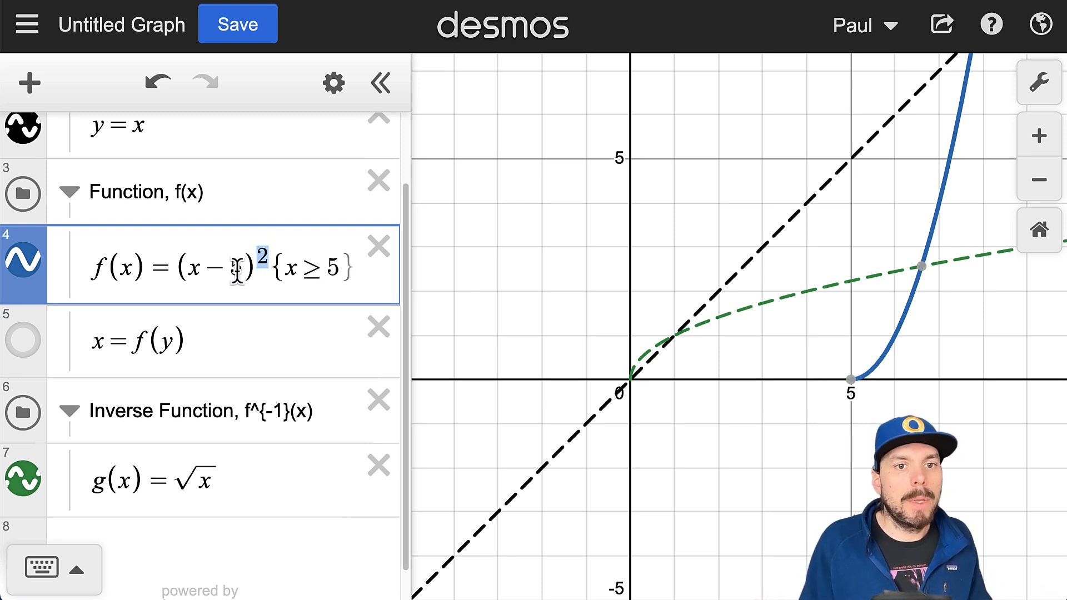
pyautogui.moveTo(237, 271); pyautogui.dragTo(215, 271)
pyautogui.click(230, 475)
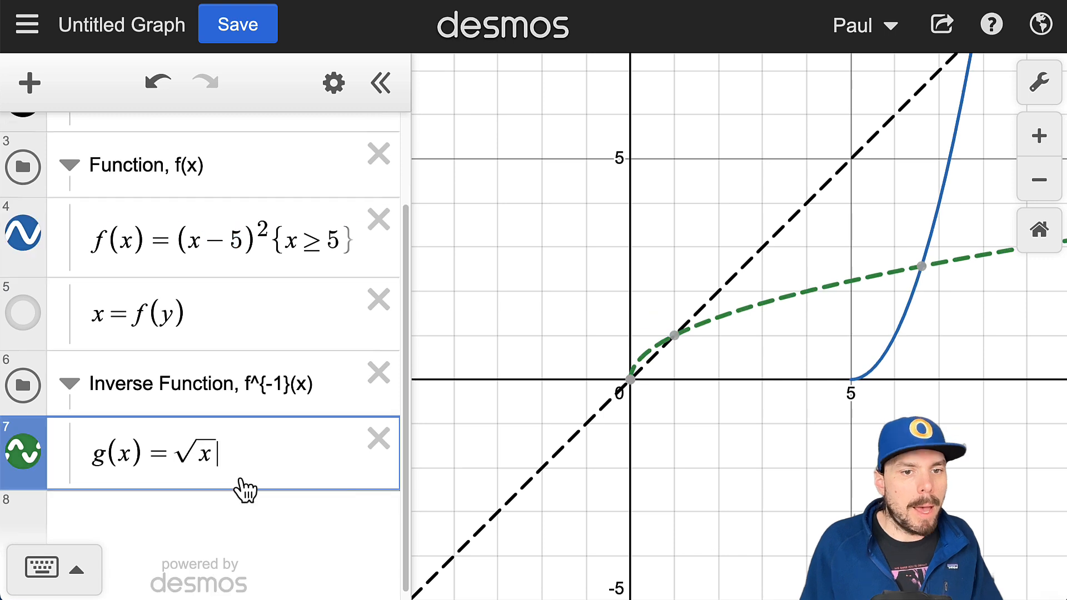
pyautogui.write('+65')
pyautogui.press('BackSpace')
pyautogui.press('BackSpace')
pyautogui.write('5')
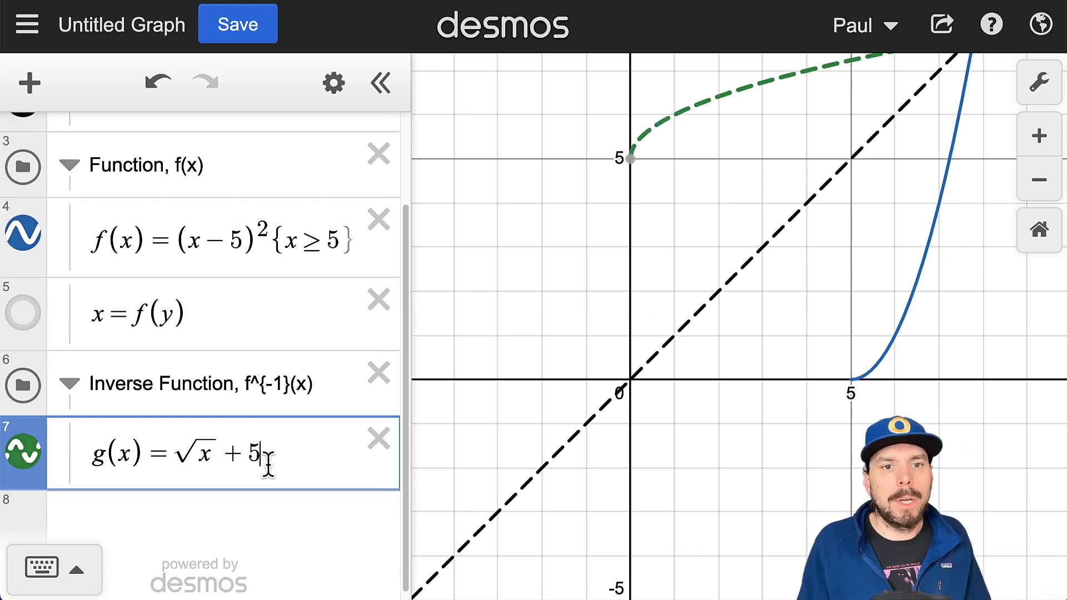
# Step: Inspect where the function and its inverse intersect, and toggle x=f(y) on and off against g(x)=√x+5, leaving it hidden
pyautogui.moveTo(260, 453); pyautogui.dragTo(217, 448)
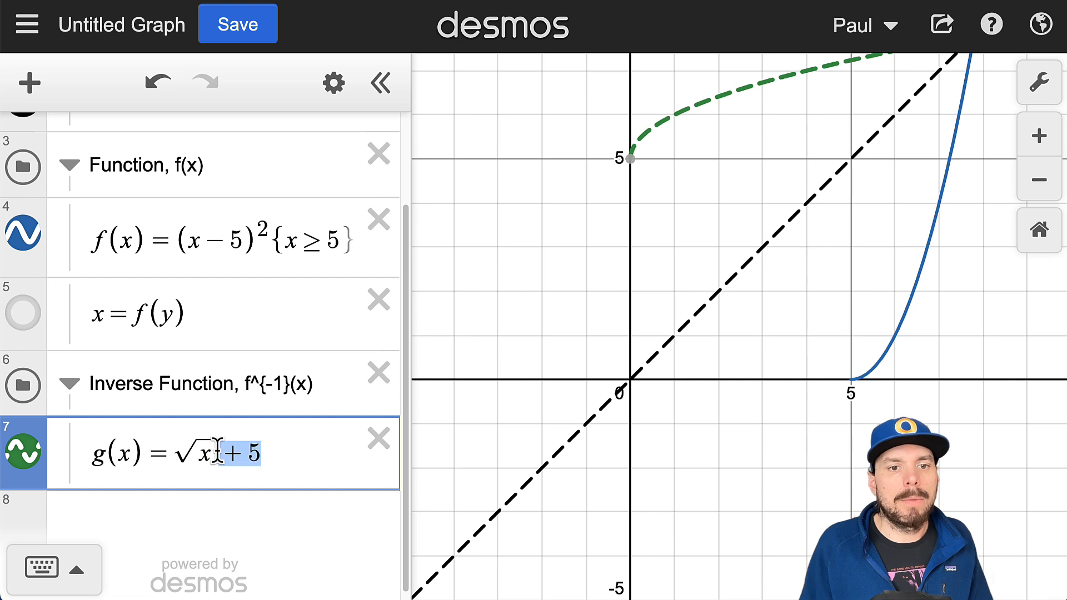
pyautogui.scroll(-5, 546, 366)
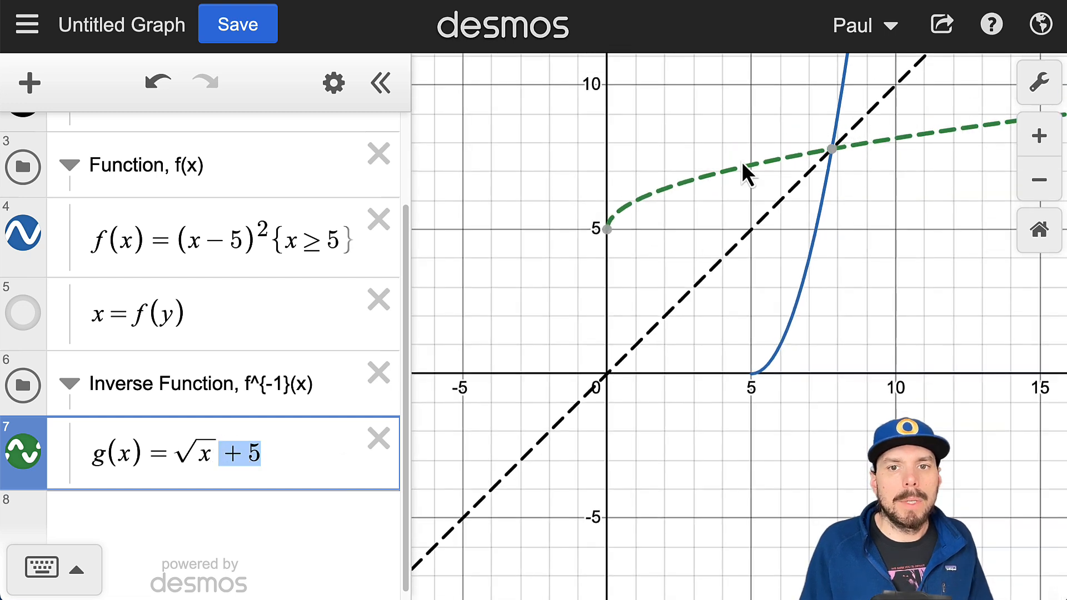
pyautogui.click(831, 150)
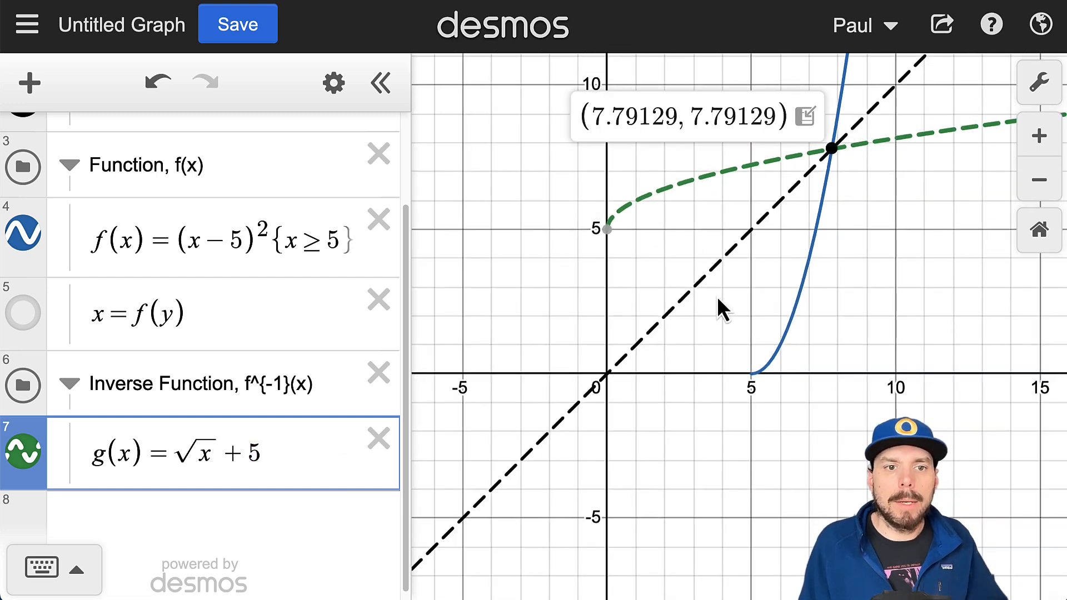
pyautogui.click(21, 318)
pyautogui.click(22, 322)
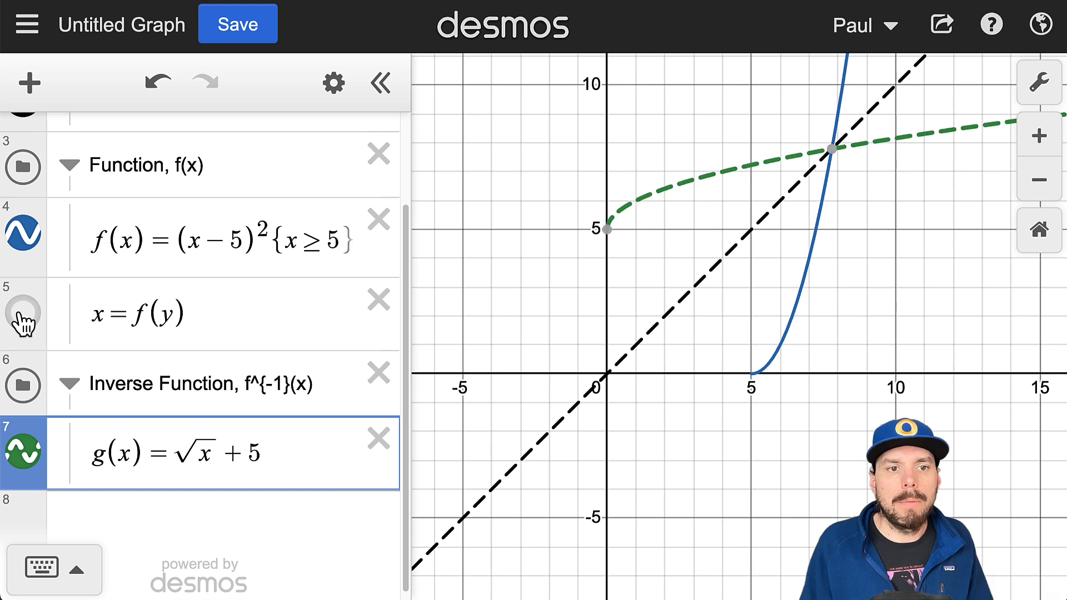
pyautogui.click(24, 323)
pyautogui.click(24, 323)
pyautogui.click(25, 324)
pyautogui.click(27, 325)
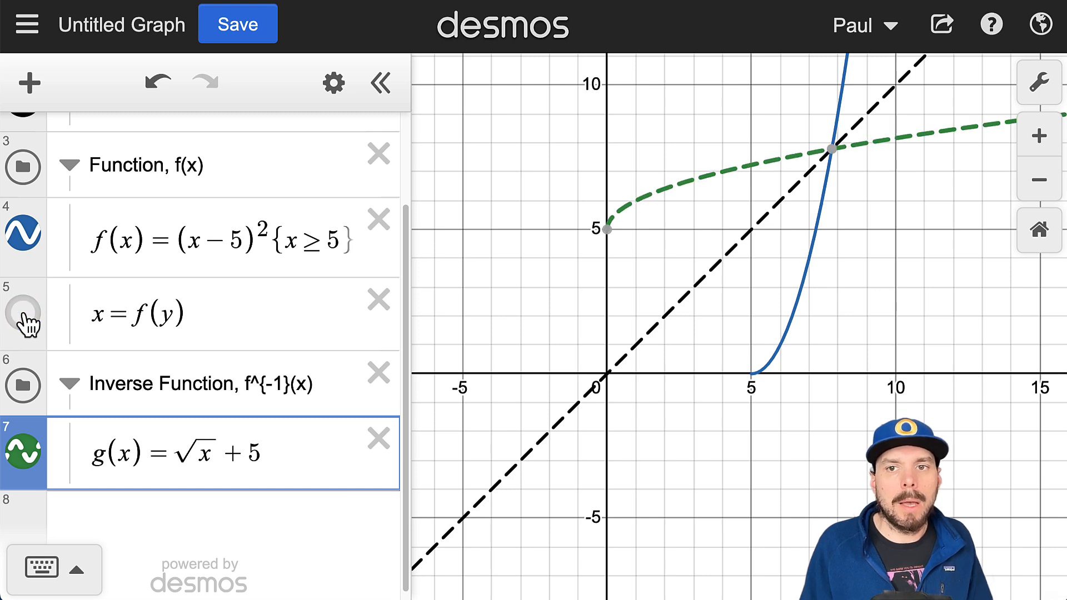
pyautogui.click(26, 325)
pyautogui.click(28, 326)
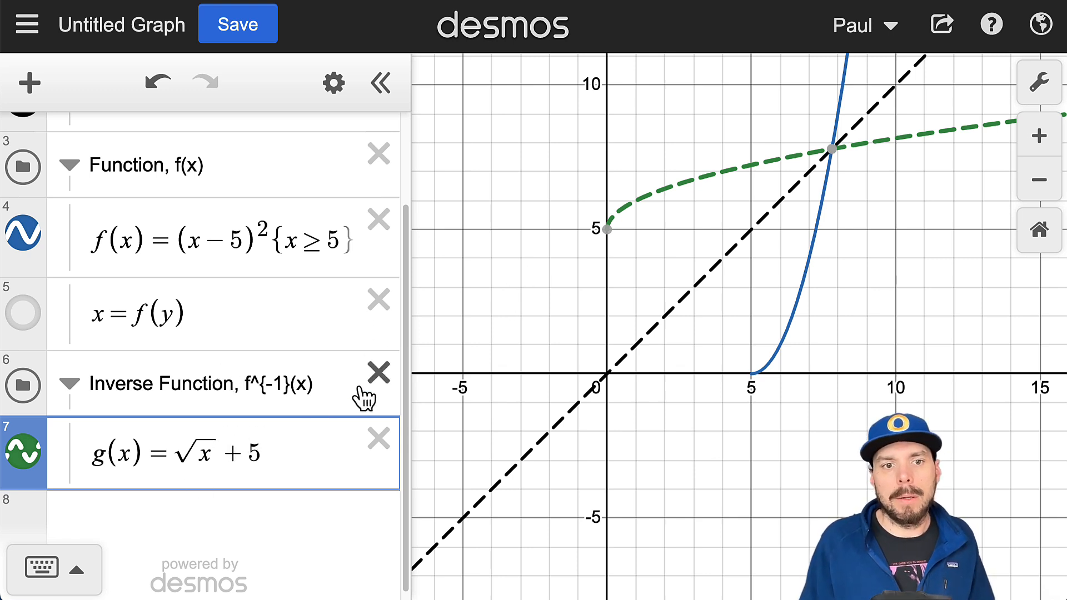
# Step: Subtract 2 from the squared term so the function reads f(x)=(x-5)^2-2, keeping its domain restriction
pyautogui.scroll(2, 239, 389)
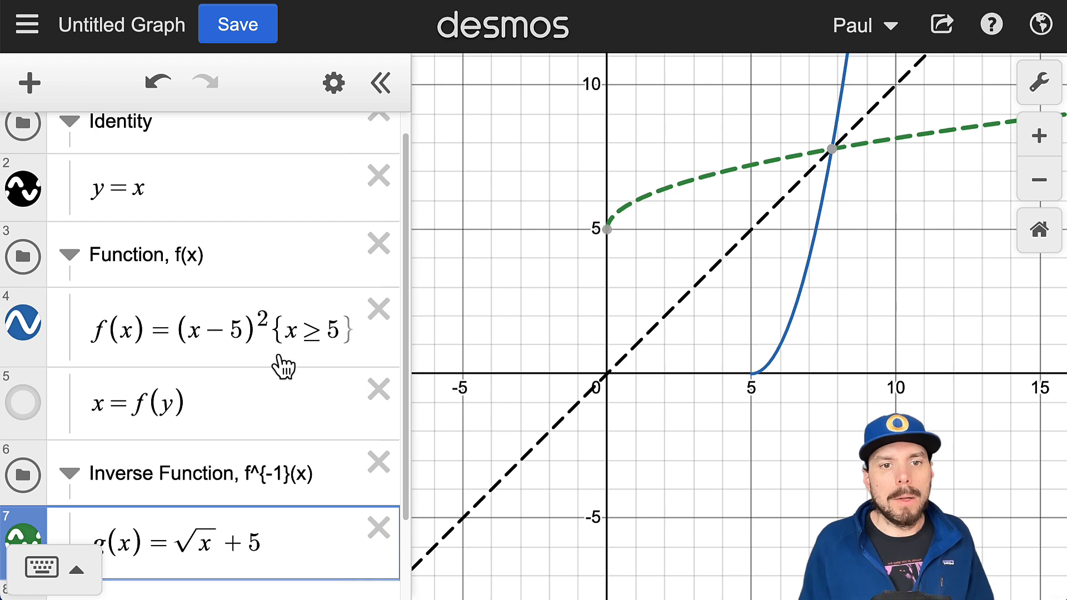
pyautogui.click(274, 325)
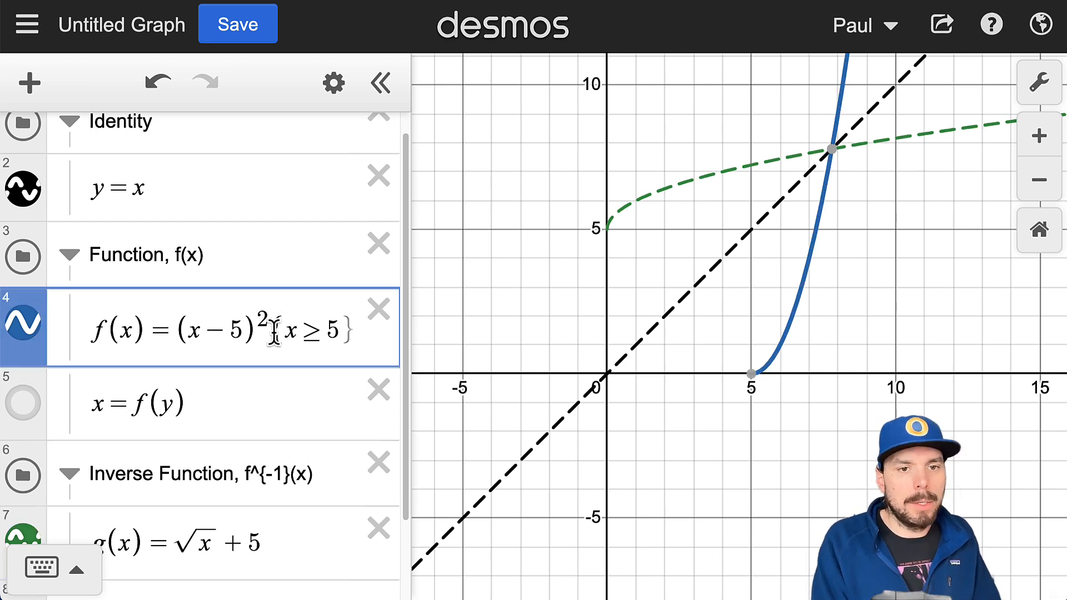
pyautogui.write('-2')
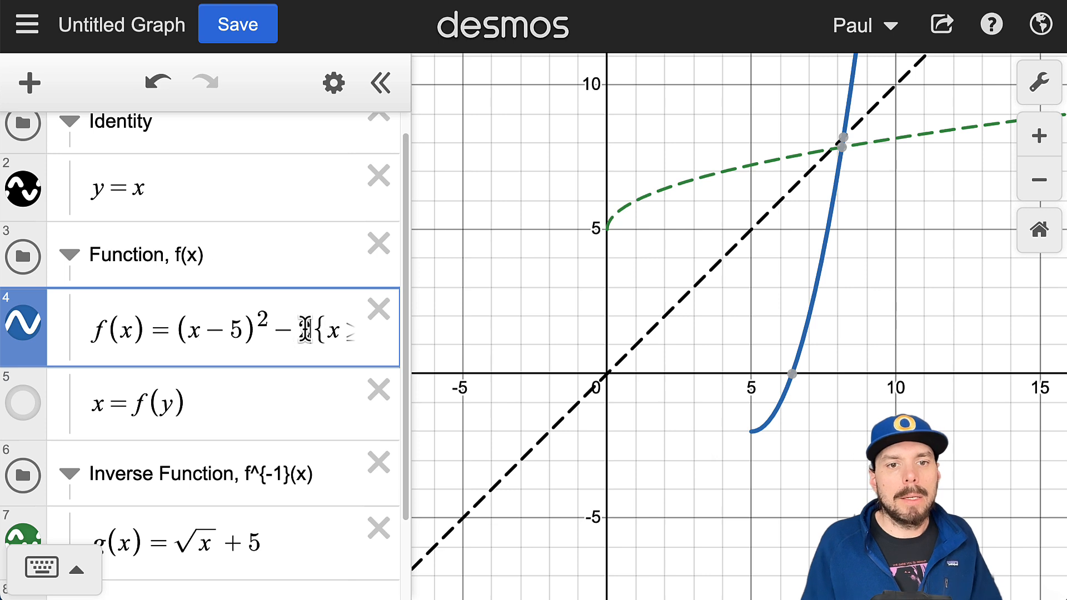
pyautogui.moveTo(312, 329); pyautogui.dragTo(282, 329)
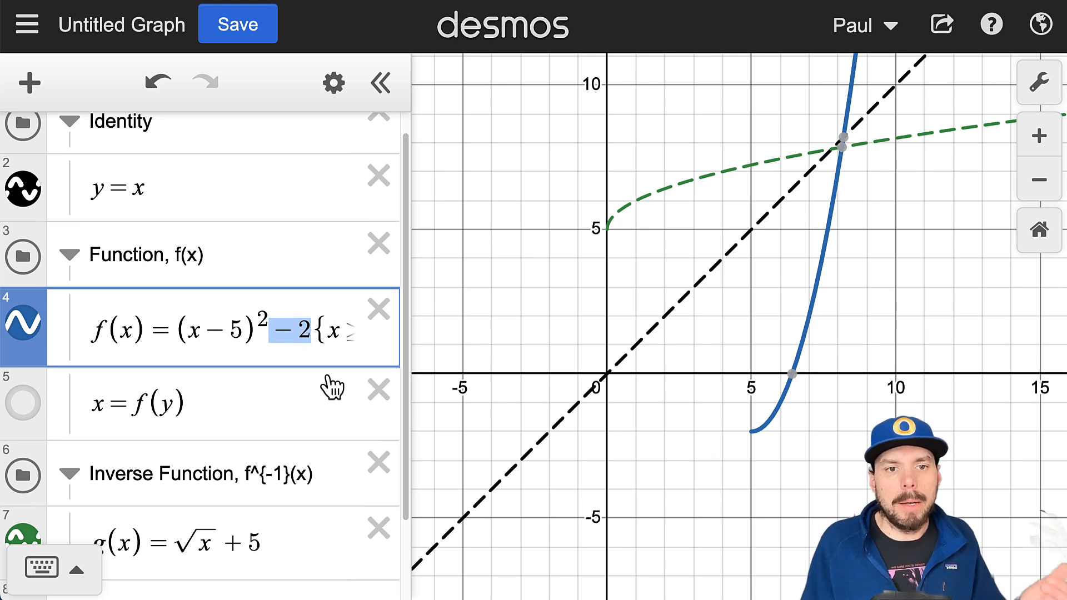
# Step: Update the inverse equation to g(x)=√(x+2)+5 to match the -2 in the function
pyautogui.scroll(-1, 289, 370)
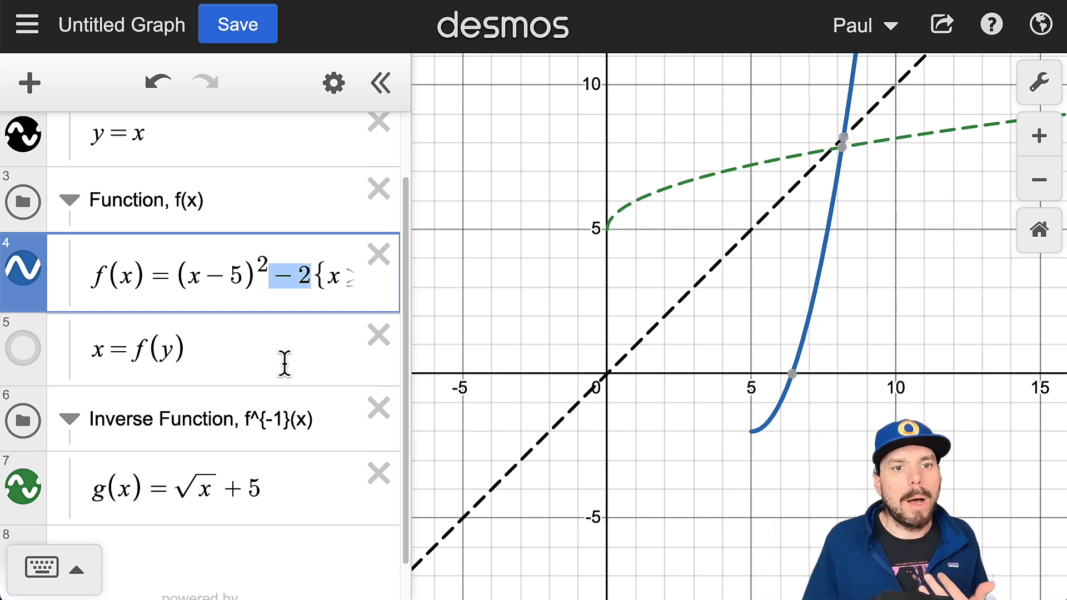
pyautogui.moveTo(159, 277); pyautogui.dragTo(75, 284)
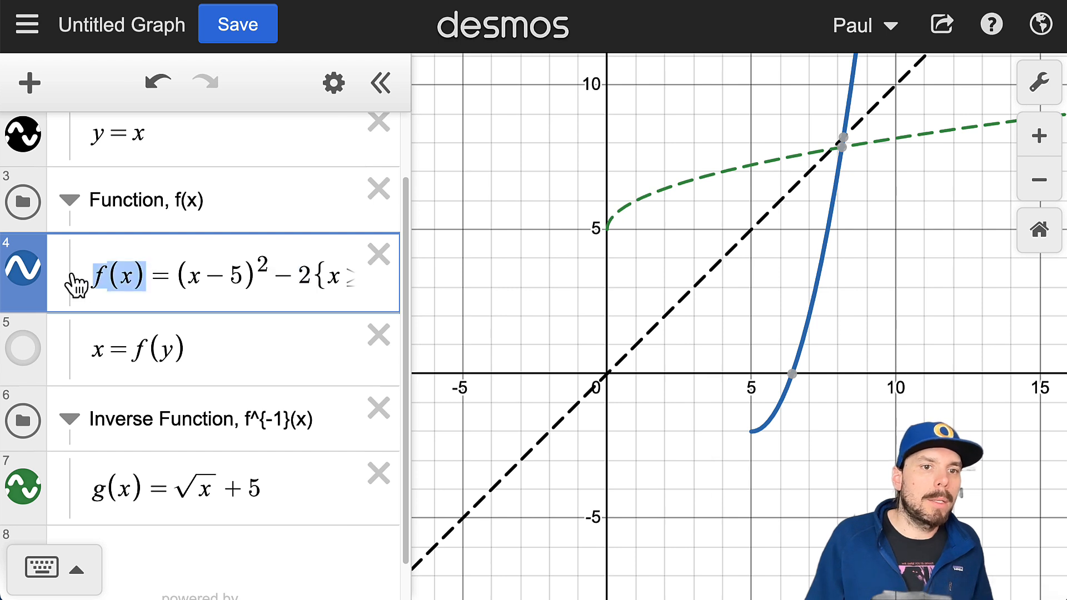
pyautogui.moveTo(213, 359); pyautogui.dragTo(91, 341)
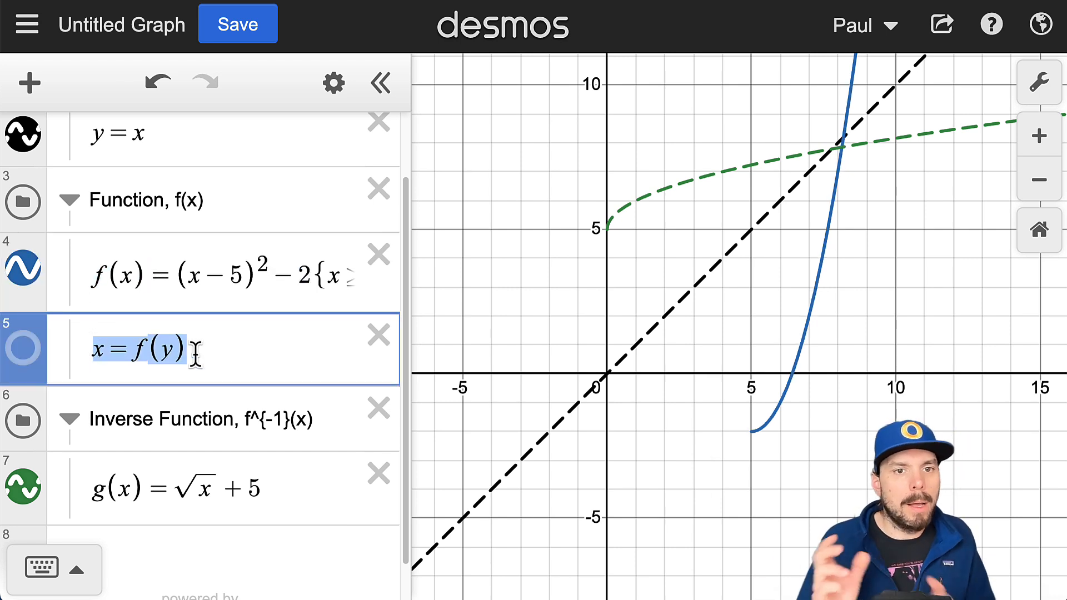
pyautogui.moveTo(288, 275); pyautogui.dragTo(311, 277)
pyautogui.click(213, 488)
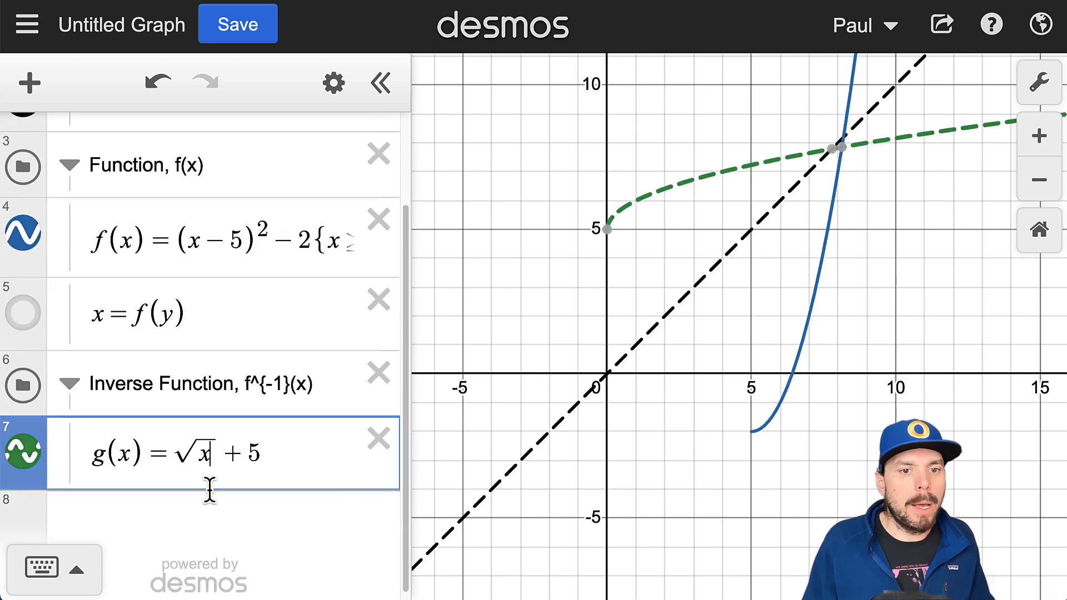
pyautogui.write('+ 3) +')
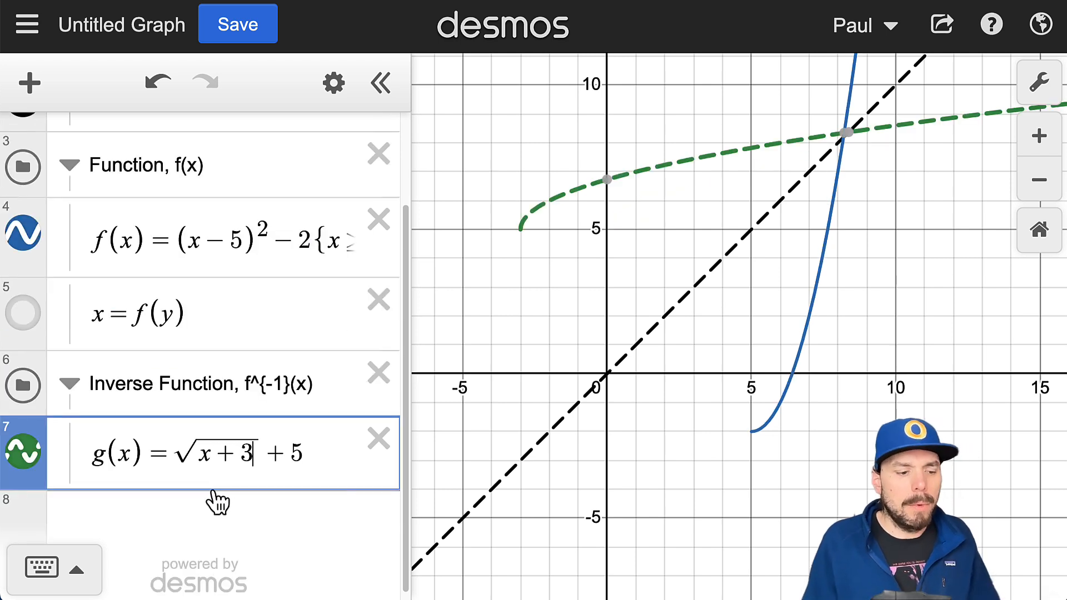
pyautogui.press('BackSpace')
pyautogui.write('2')
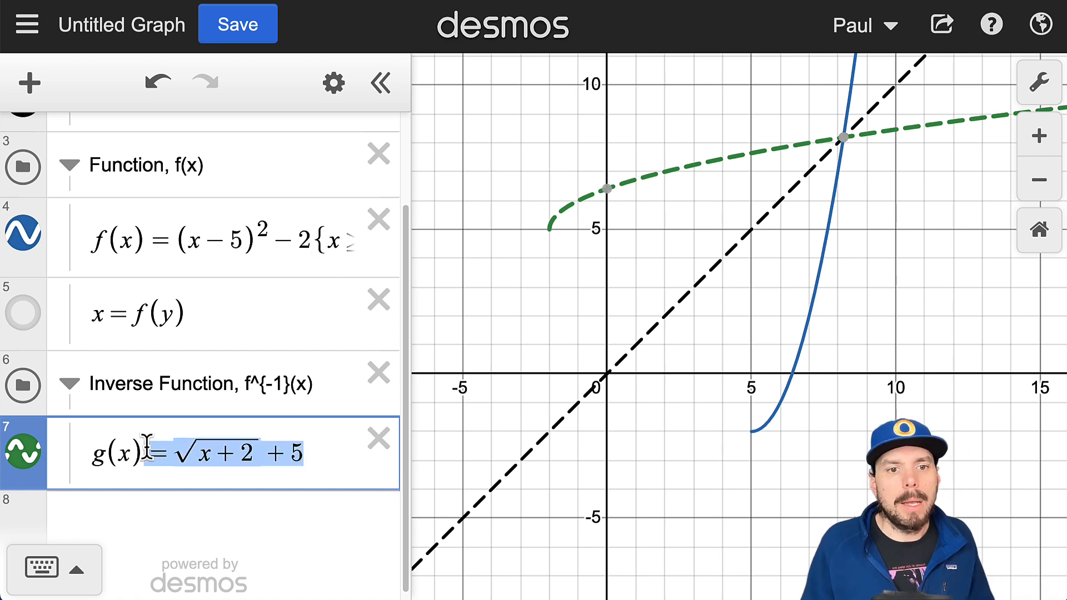
# Step: Toggle the x=f(y) curve on and off to compare it with g(x)=√(x+2)+5, leaving it hidden
pyautogui.moveTo(306, 451); pyautogui.dragTo(143, 451)
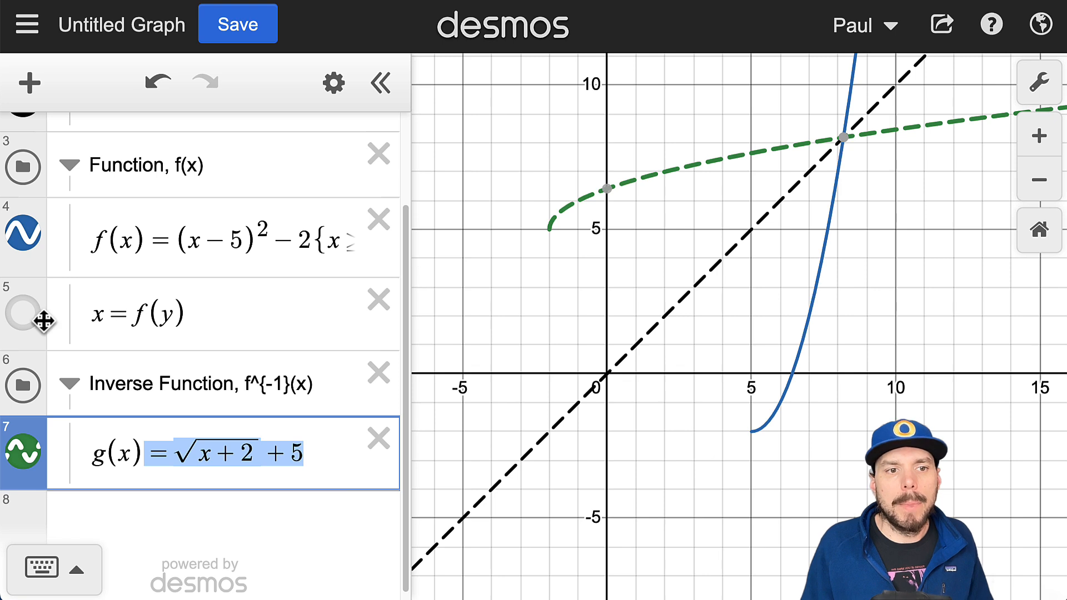
pyautogui.click(25, 311)
pyautogui.click(24, 311)
pyautogui.click(25, 317)
pyautogui.click(23, 314)
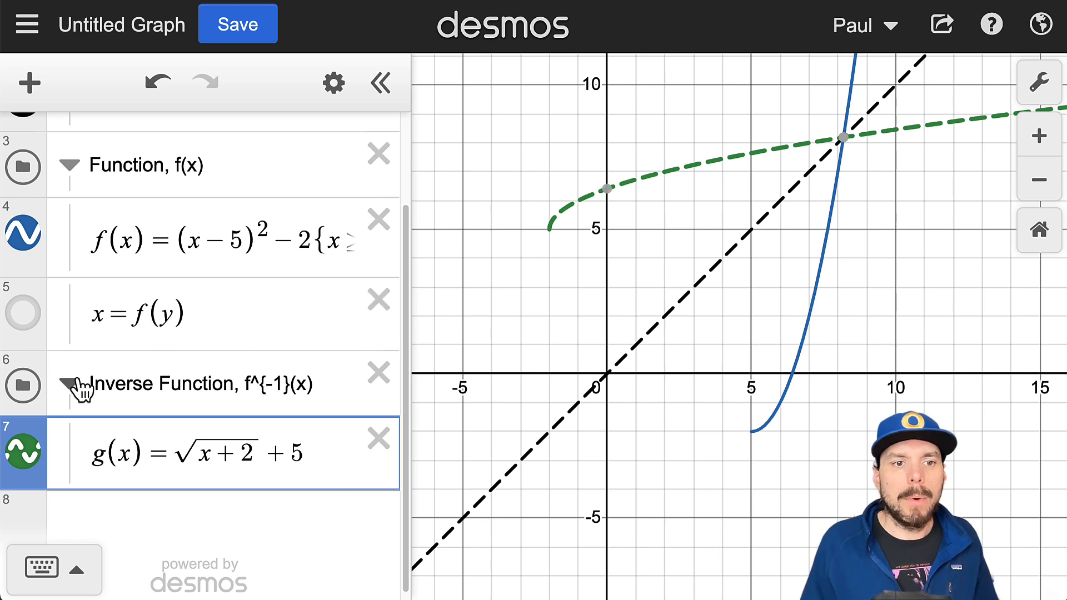
# Step: Collapse the Inverse Function and Function, f(x) folders in the expression list
pyautogui.scroll(-1, 179, 389)
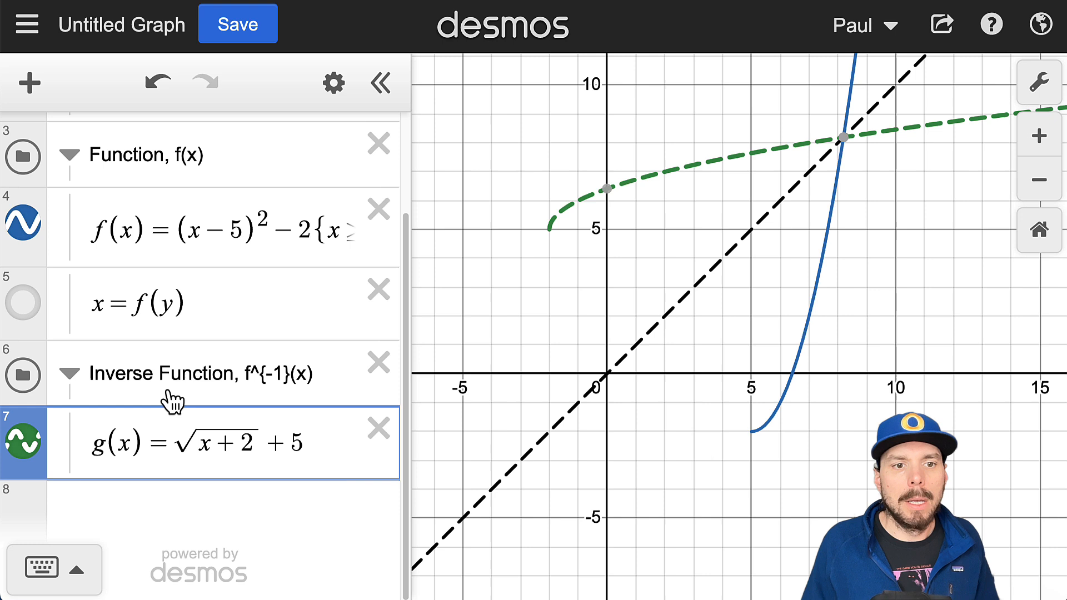
pyautogui.click(71, 375)
pyautogui.click(71, 230)
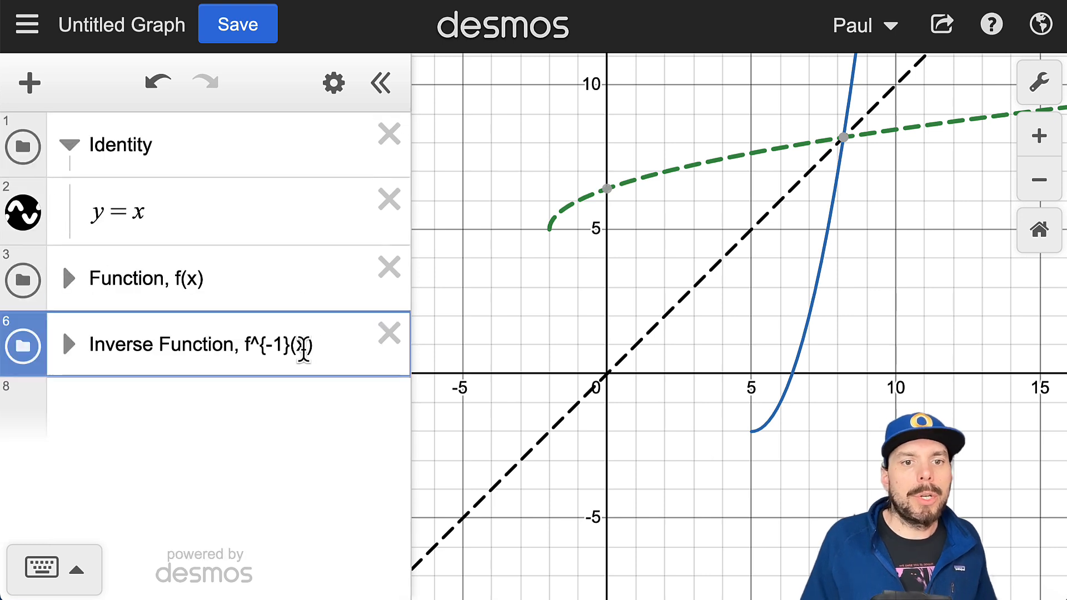
# Step: Add a folder named Compositions below the Inverse Function folder
pyautogui.click(37, 94)
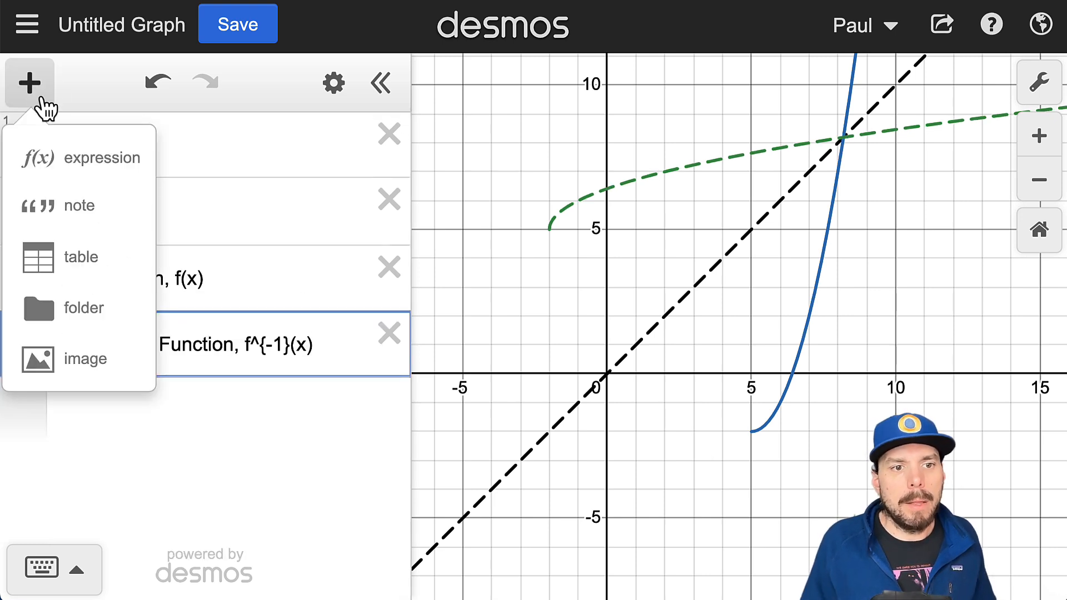
pyautogui.click(108, 314)
pyautogui.moveTo(57, 305); pyautogui.dragTo(29, 447)
pyautogui.click(123, 409)
pyautogui.write('Co')
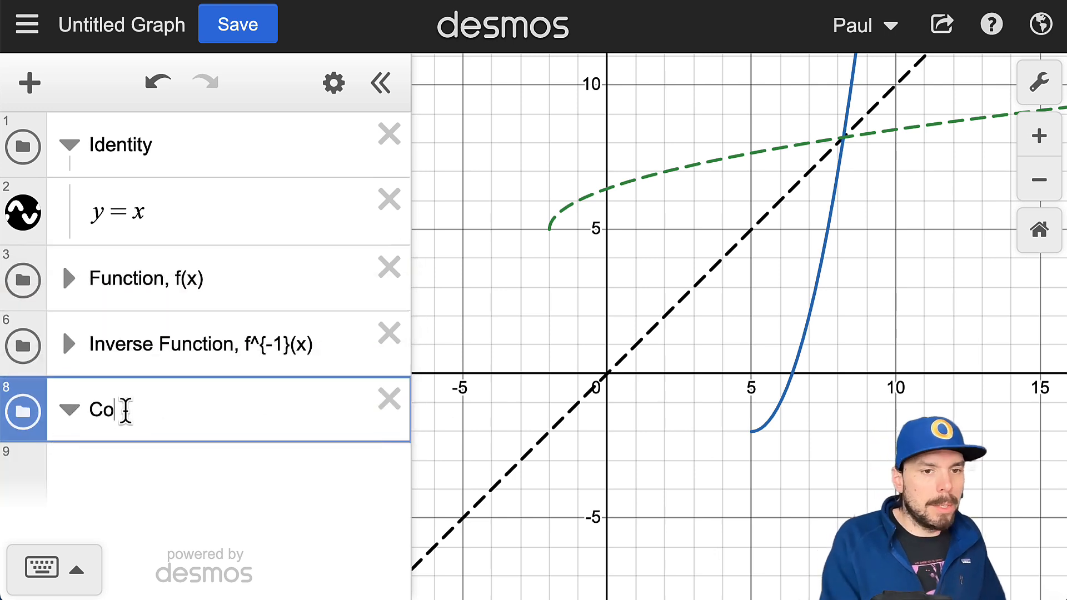
pyautogui.write('mpositions')
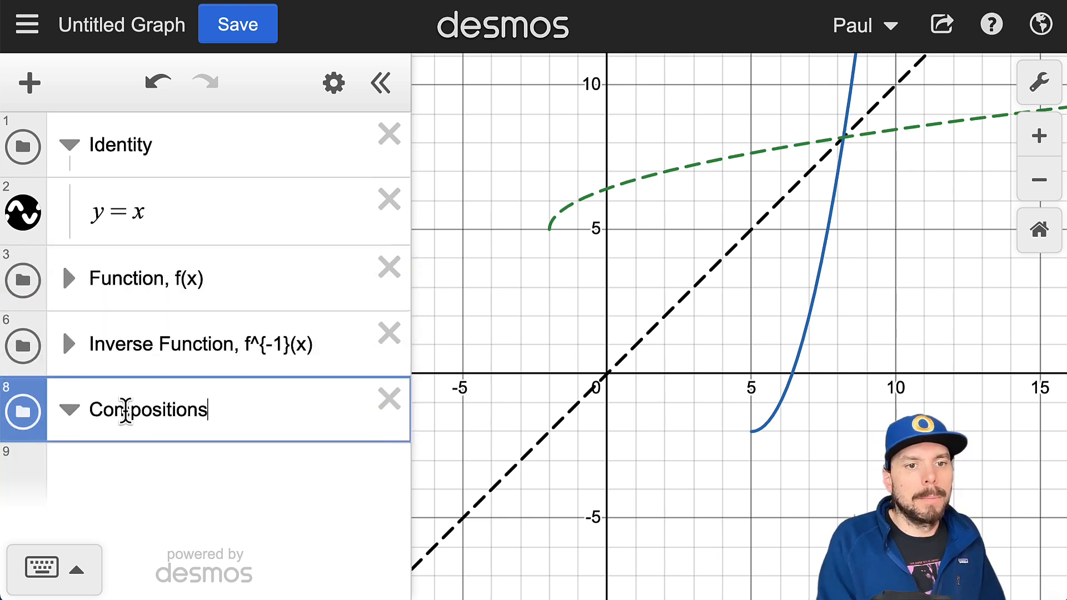
# Step: Enter the composition f(g(x)) as an expression inside the Compositions folder
pyautogui.press('Return')
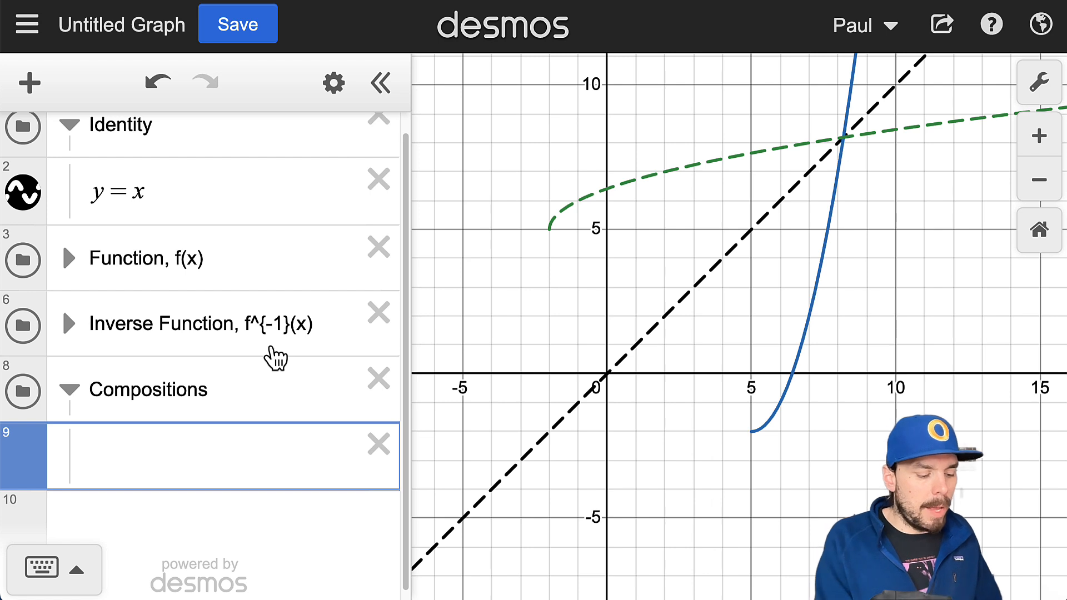
pyautogui.write('f')
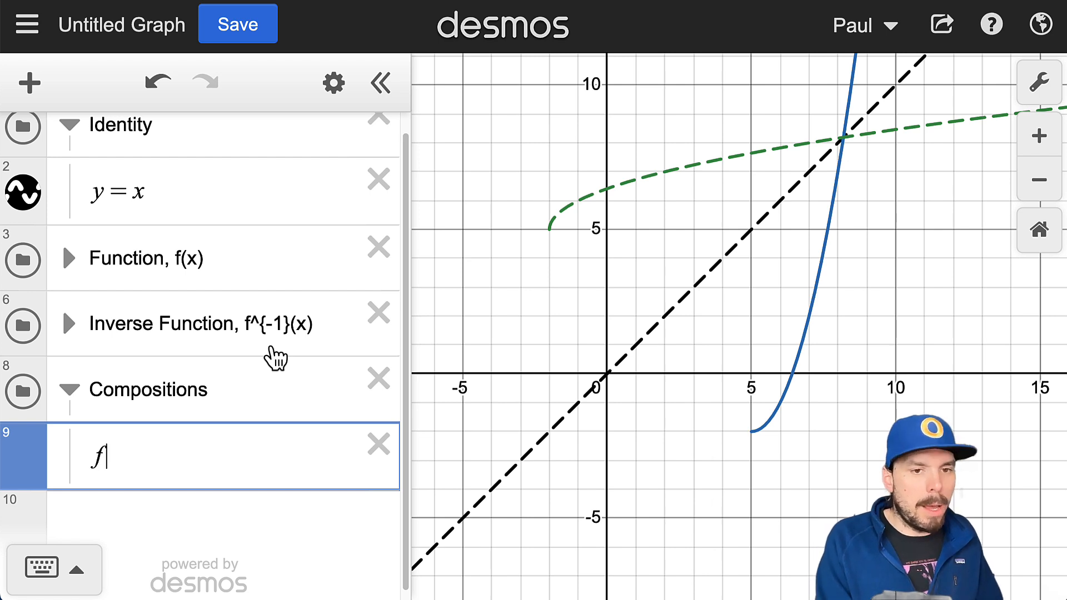
pyautogui.write('(g(x))')
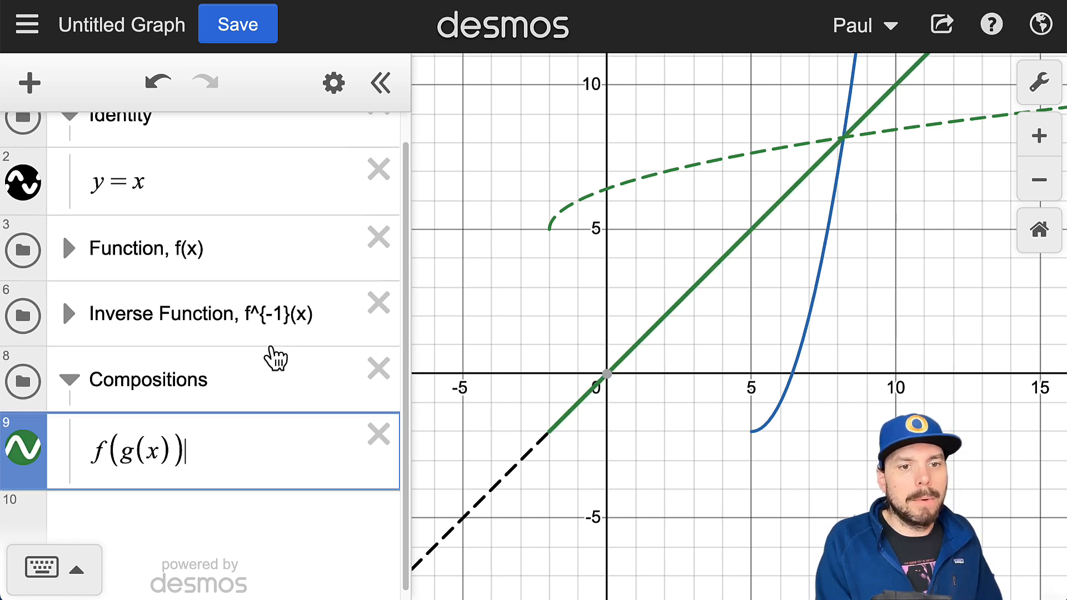
pyautogui.press('Return')
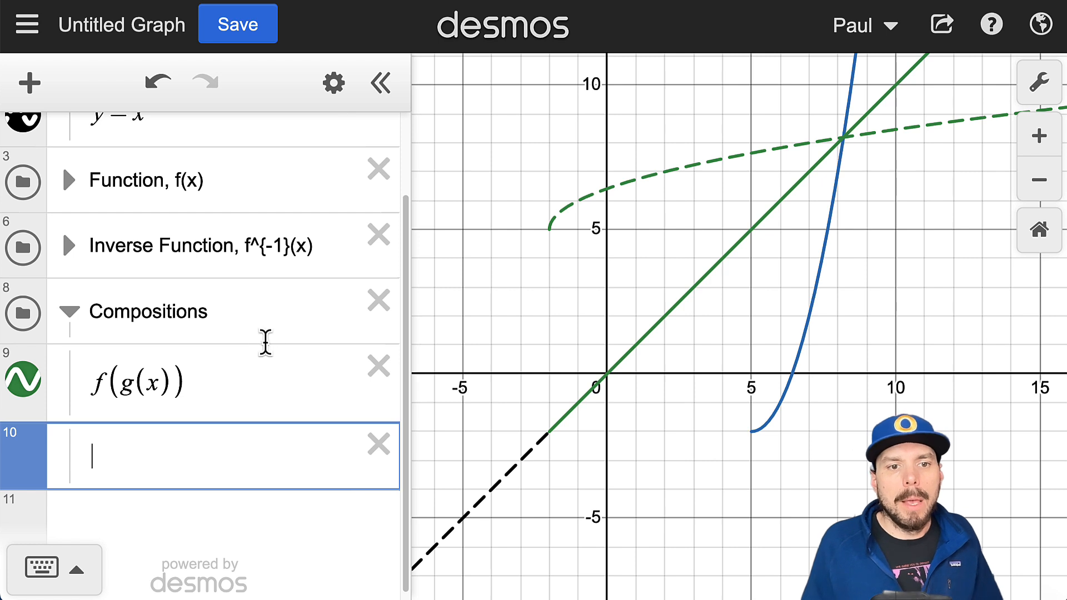
# Step: Style the f(g(x)) graph as a black dotted line and toggle it off and on against y=x
pyautogui.click(688, 306)
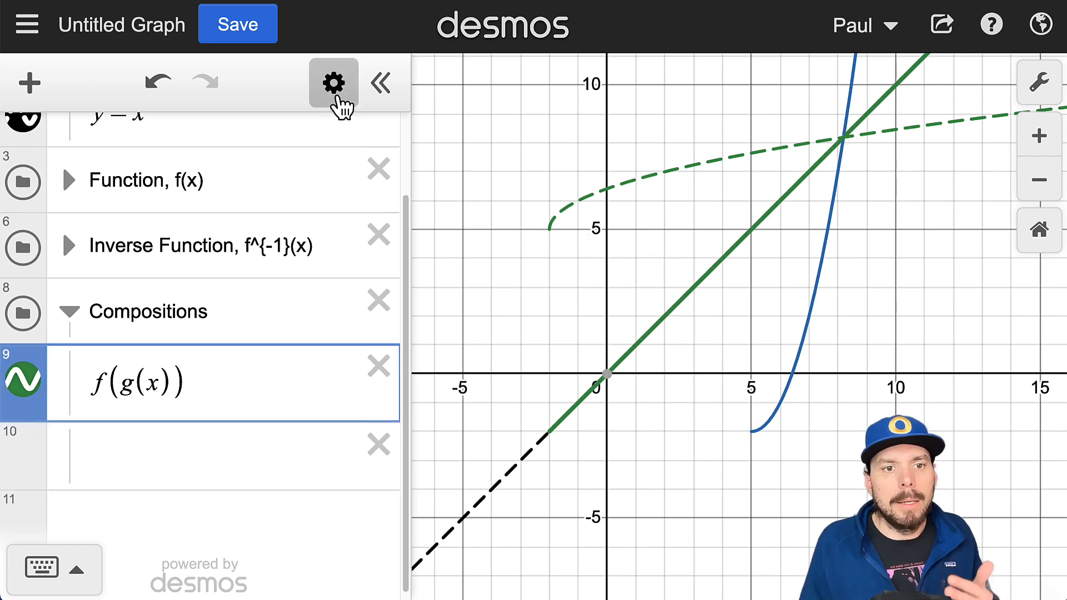
pyautogui.click(334, 85)
pyautogui.click(23, 380)
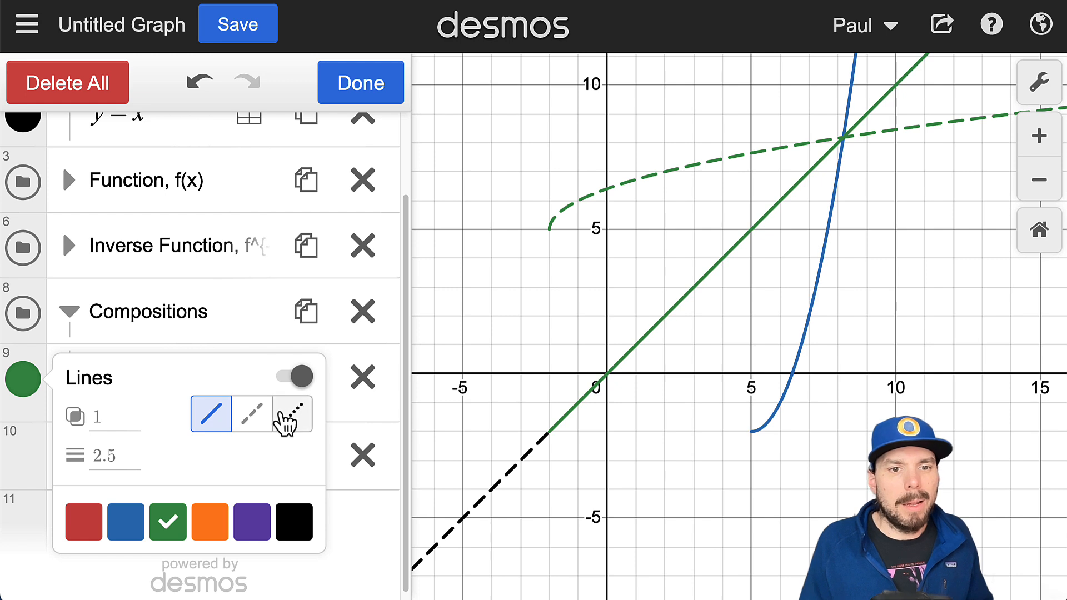
pyautogui.click(292, 414)
pyautogui.click(294, 523)
pyautogui.click(367, 83)
pyautogui.click(367, 84)
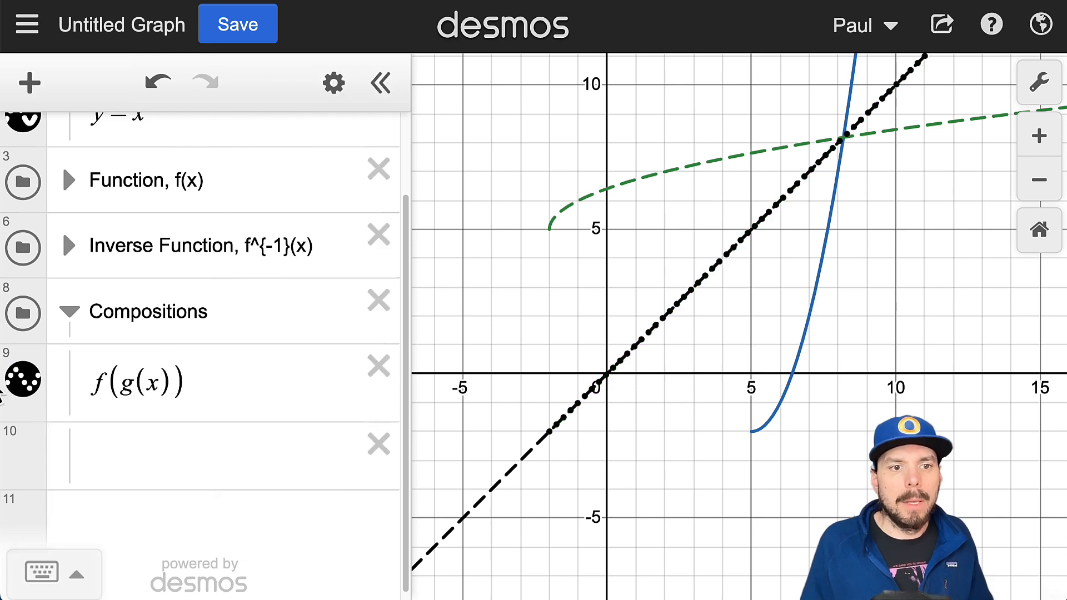
pyautogui.click(18, 389)
pyautogui.click(18, 392)
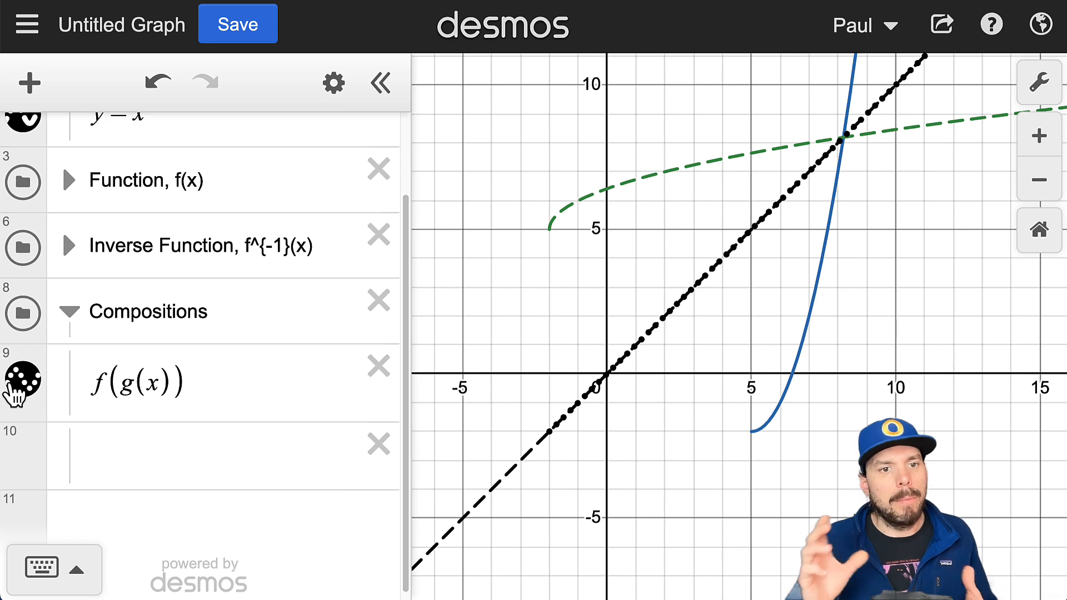
# Step: Enter the reverse composition g(f(x)) below f(g(x)) in the Compositions folder
pyautogui.click(153, 453)
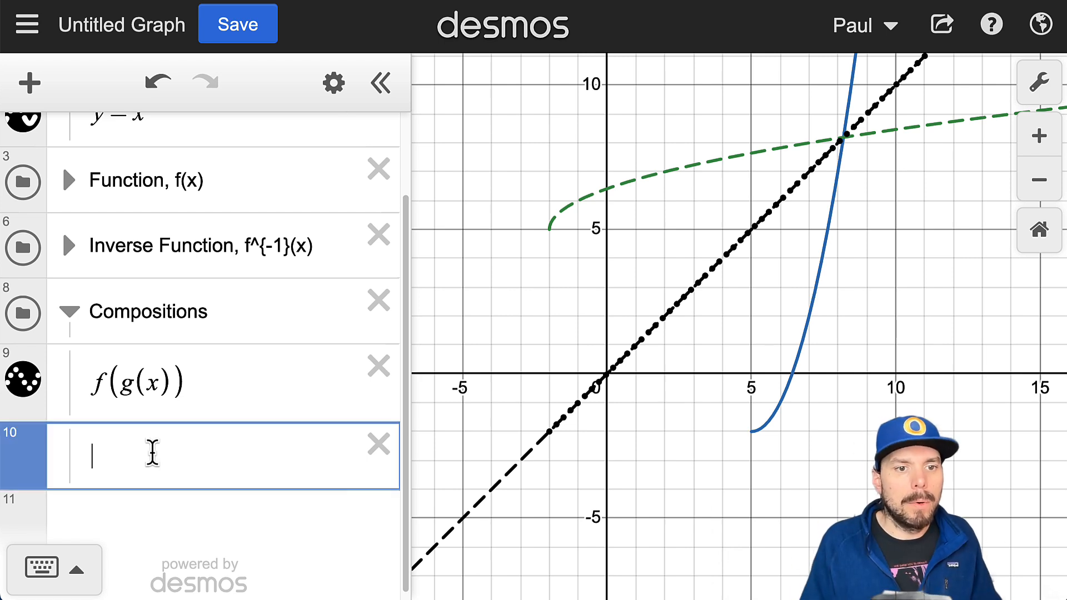
pyautogui.write('g(g')
pyautogui.press('BackSpace')
pyautogui.write('f')
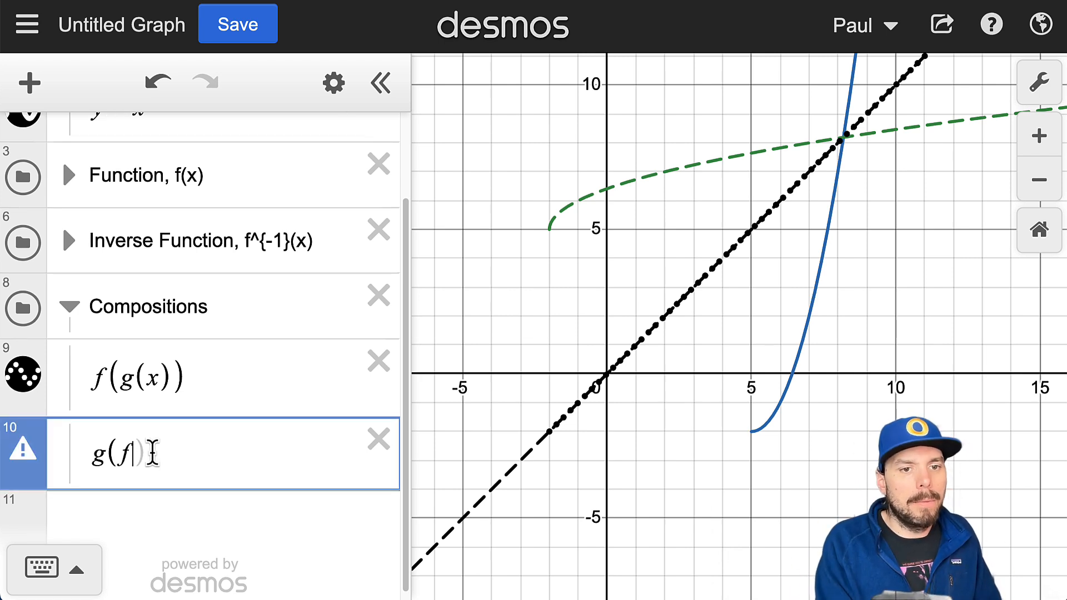
pyautogui.write('(x))')
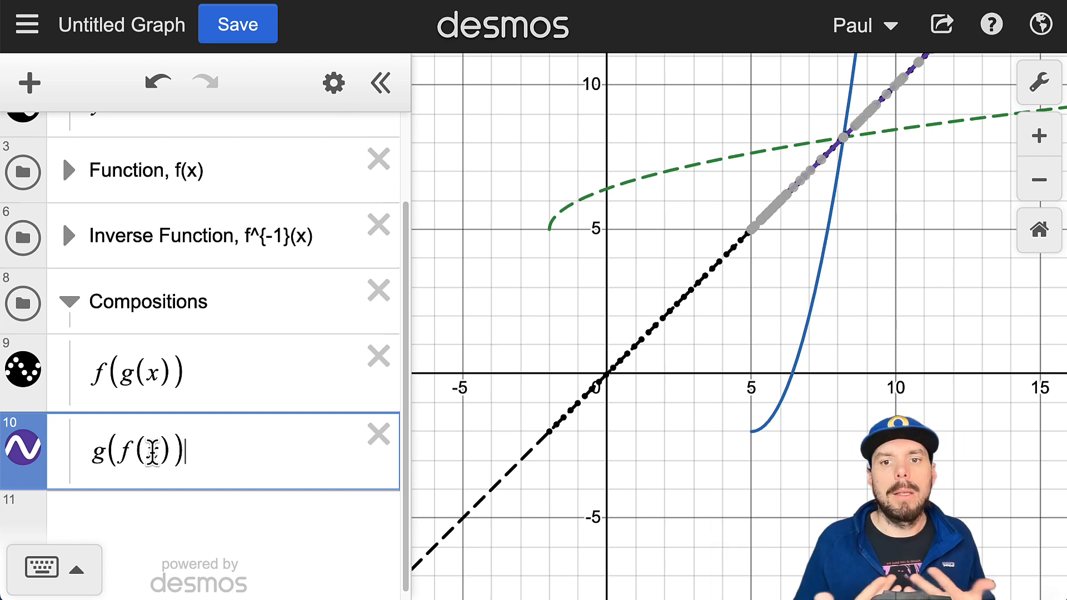
# Step: Style the g(f(x)) graph as a black dotted line
pyautogui.click(334, 84)
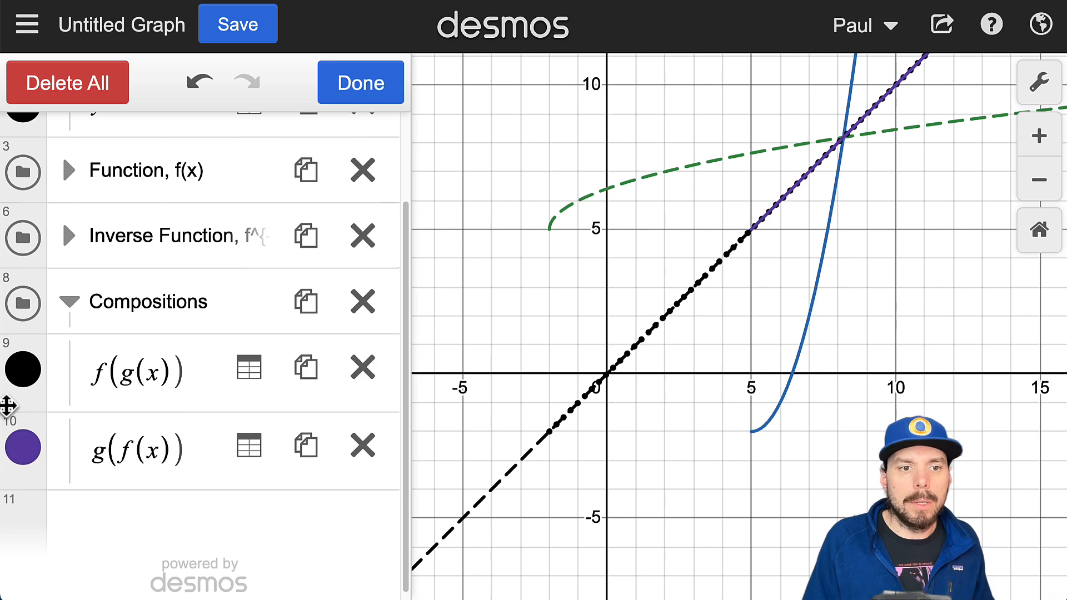
pyautogui.click(23, 451)
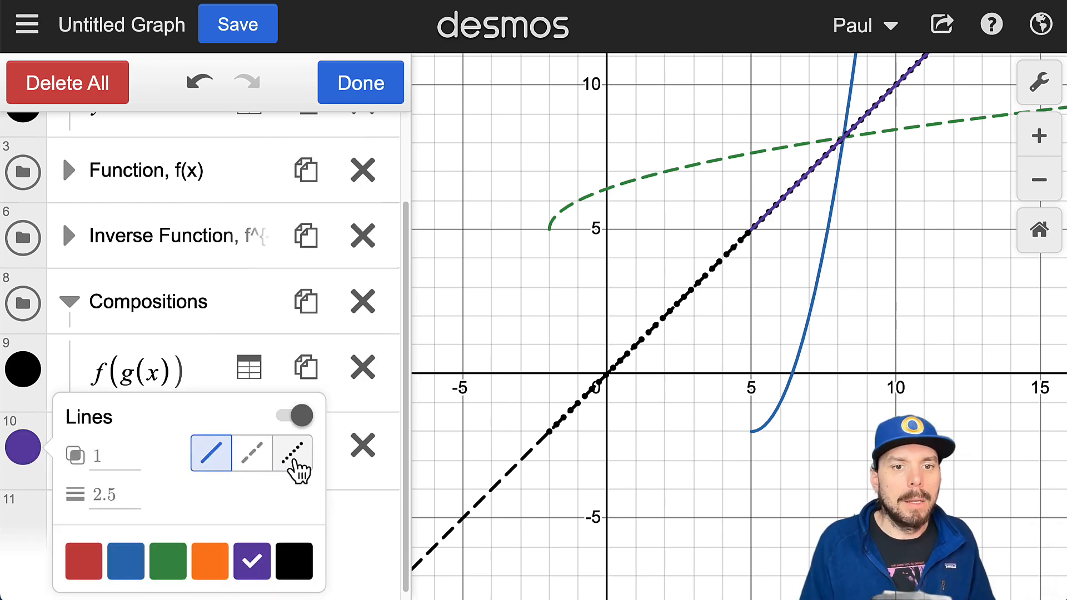
pyautogui.click(293, 455)
pyautogui.click(294, 561)
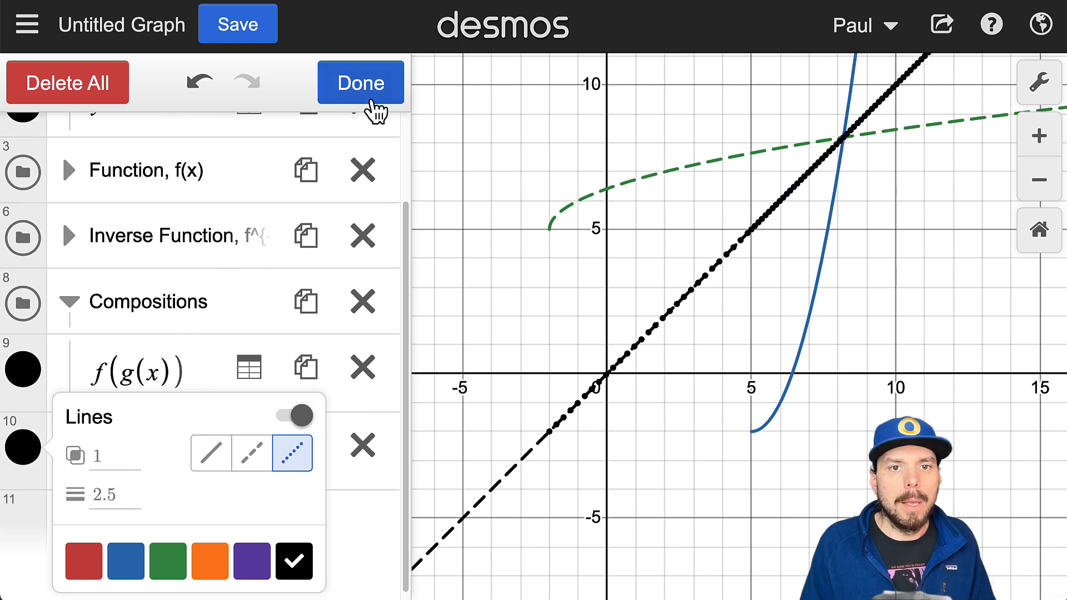
pyautogui.click(364, 92)
# Step: Hide f(g(x)), toggle g(f(x)) and trace the lower end of its dotted line along y=x
pyautogui.click(32, 369)
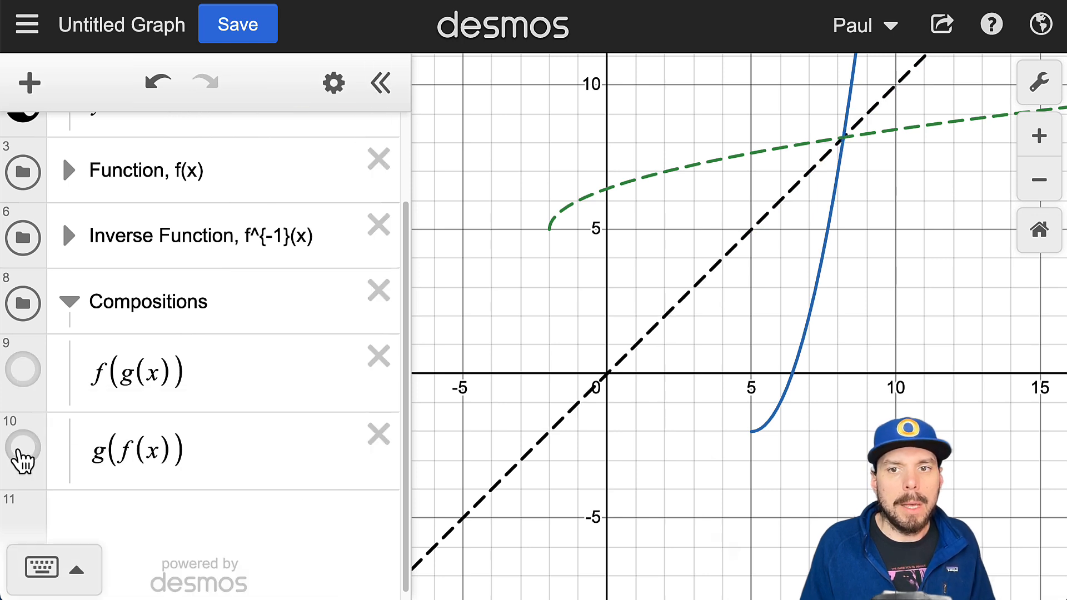
pyautogui.click(21, 453)
pyautogui.click(21, 453)
pyautogui.click(21, 453)
pyautogui.click(21, 453)
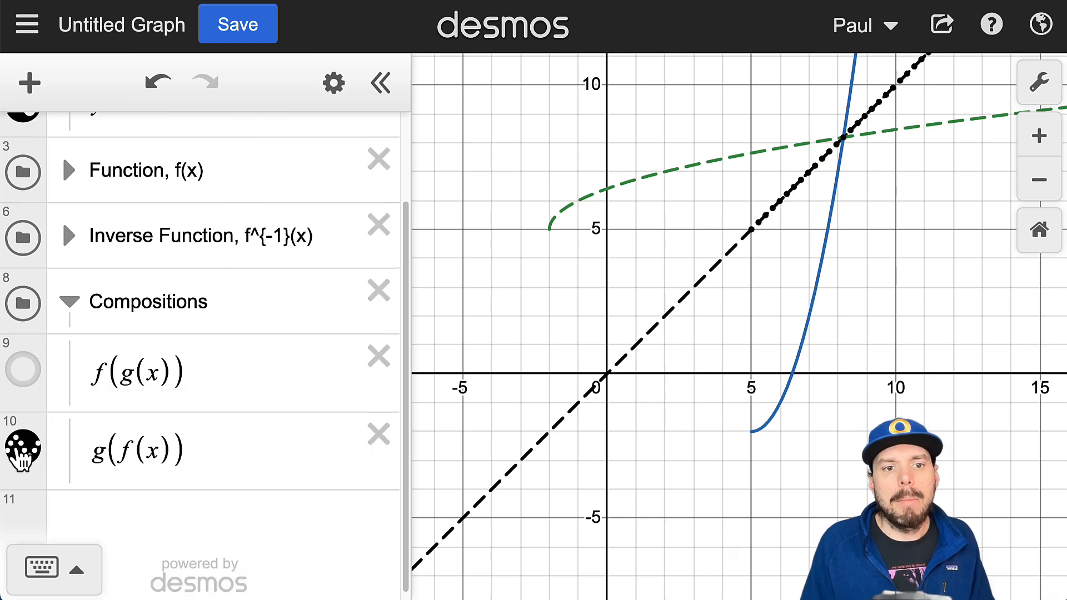
pyautogui.moveTo(759, 224)
pyautogui.mouseDown()
pyautogui.moveTo(755, 240)
pyautogui.moveTo(758, 226)
pyautogui.moveTo(810, 205)
pyautogui.moveTo(753, 227)
pyautogui.mouseUp()
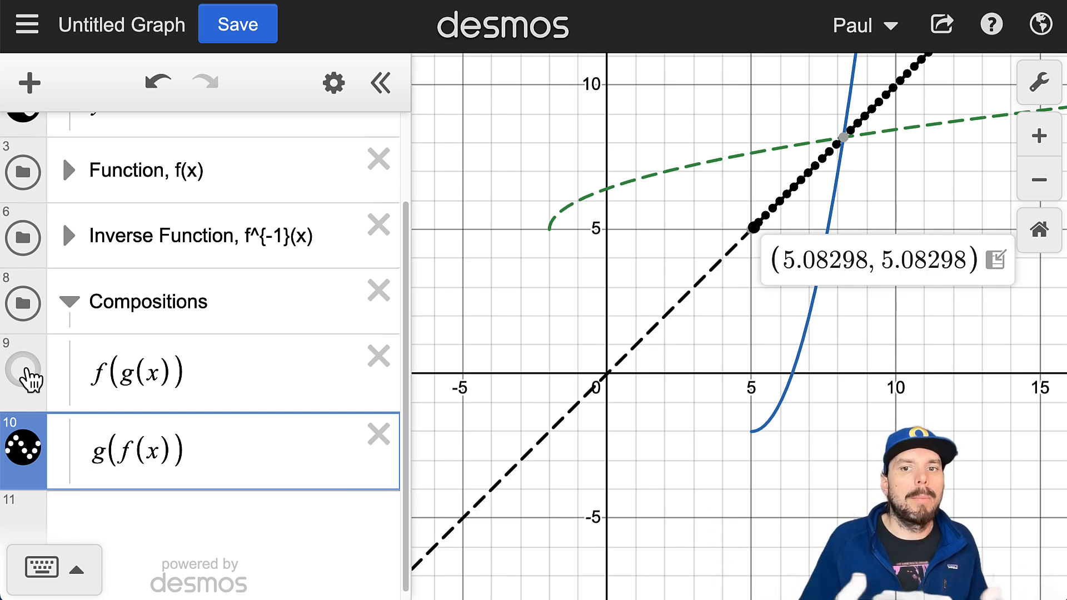
# Step: Toggle f(g(x)) and g(f(x)) to compare where the two dotted lines begin, leaving only g(f(x)) shown
pyautogui.click(24, 371)
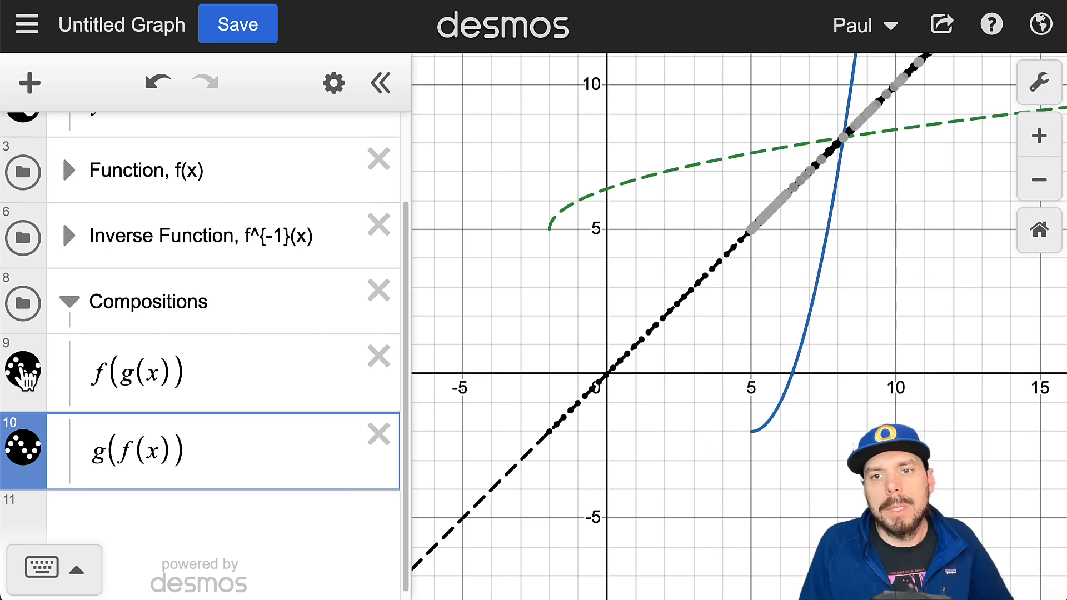
pyautogui.click(23, 371)
pyautogui.click(25, 450)
pyautogui.click(25, 451)
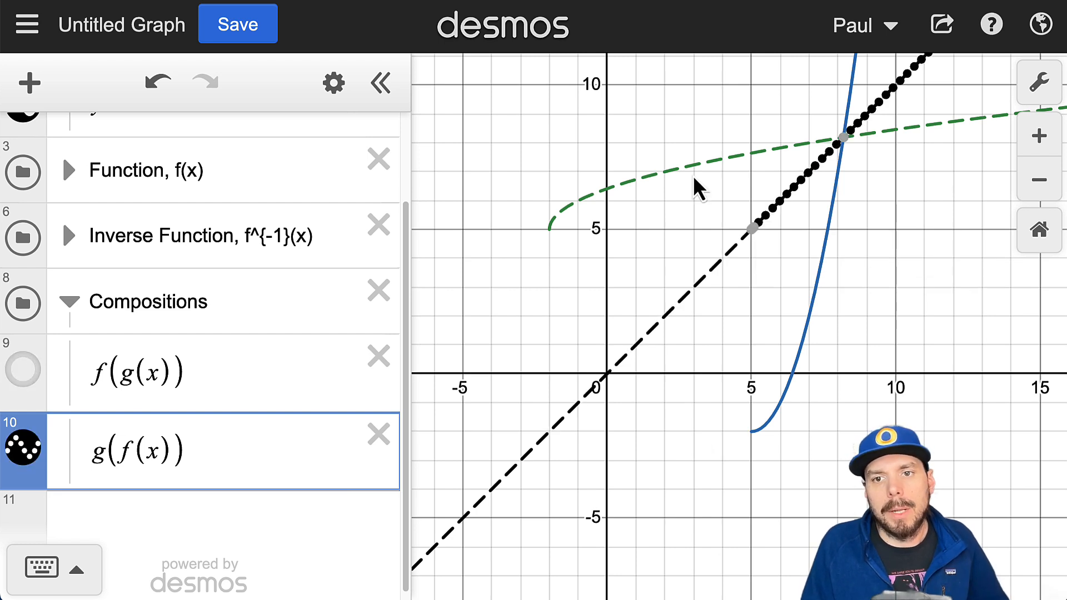
pyautogui.moveTo(742, 239)
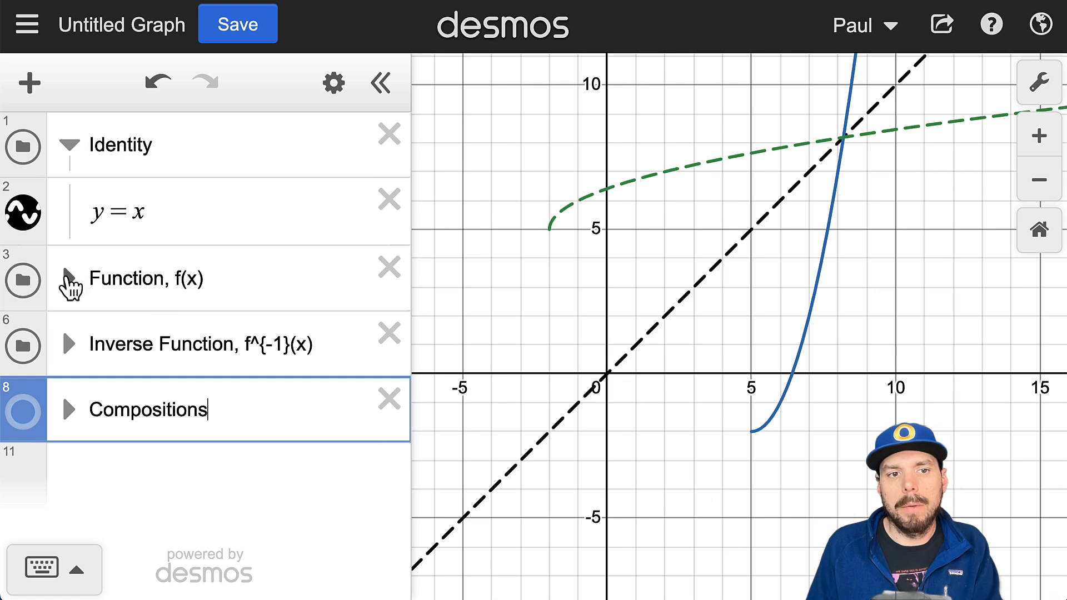
# Step: Expand the Function, f(x) folder and examine the start points of the inverse and function curves
pyautogui.click(69, 277)
pyautogui.click(667, 177)
pyautogui.moveTo(670, 180)
pyautogui.mouseDown()
pyautogui.moveTo(604, 199)
pyautogui.moveTo(557, 249)
pyautogui.moveTo(612, 207)
pyautogui.moveTo(545, 229)
pyautogui.moveTo(547, 267)
pyautogui.mouseUp()
pyautogui.click(546, 374)
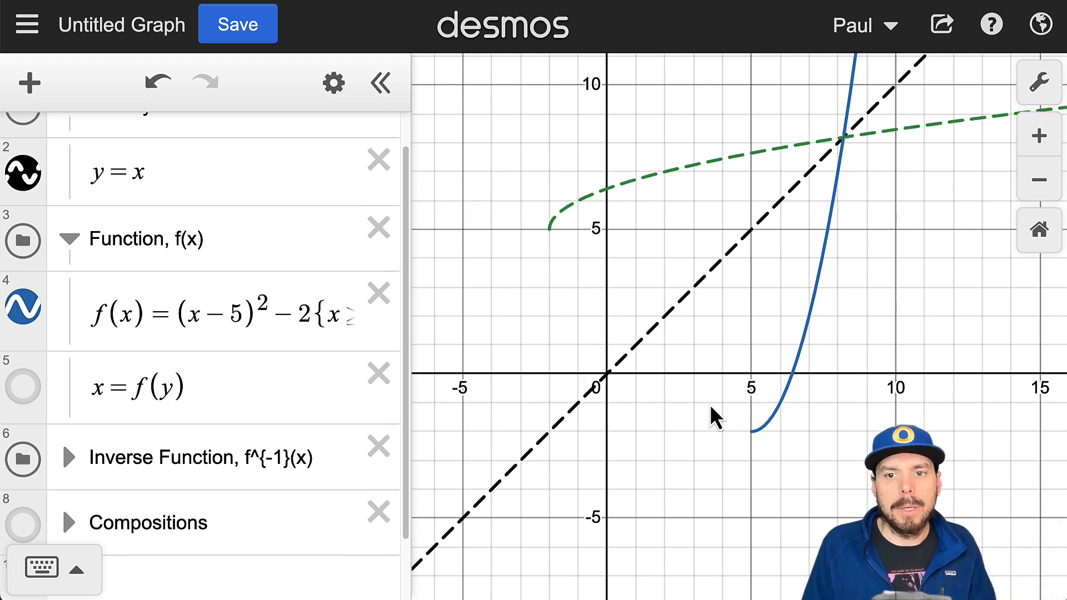
pyautogui.moveTo(767, 425); pyautogui.dragTo(749, 437)
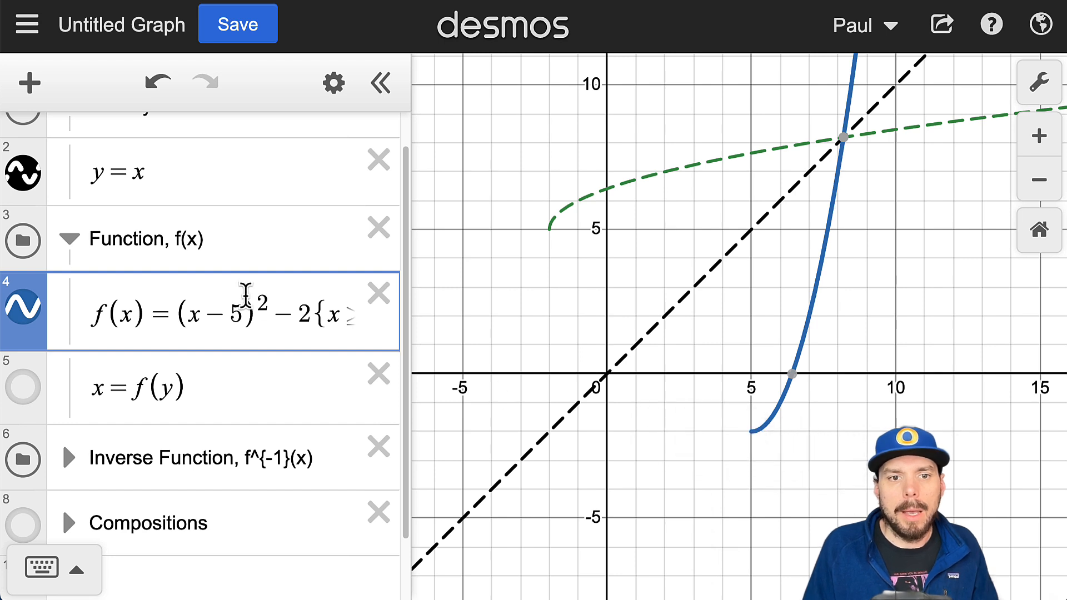
# Step: Change the function to f(x)=(x+2)^2-2 with the domain restricted to x≥-2
pyautogui.moveTo(248, 312)
pyautogui.mouseDown()
pyautogui.moveTo(207, 314)
pyautogui.moveTo(222, 325)
pyautogui.mouseUp()
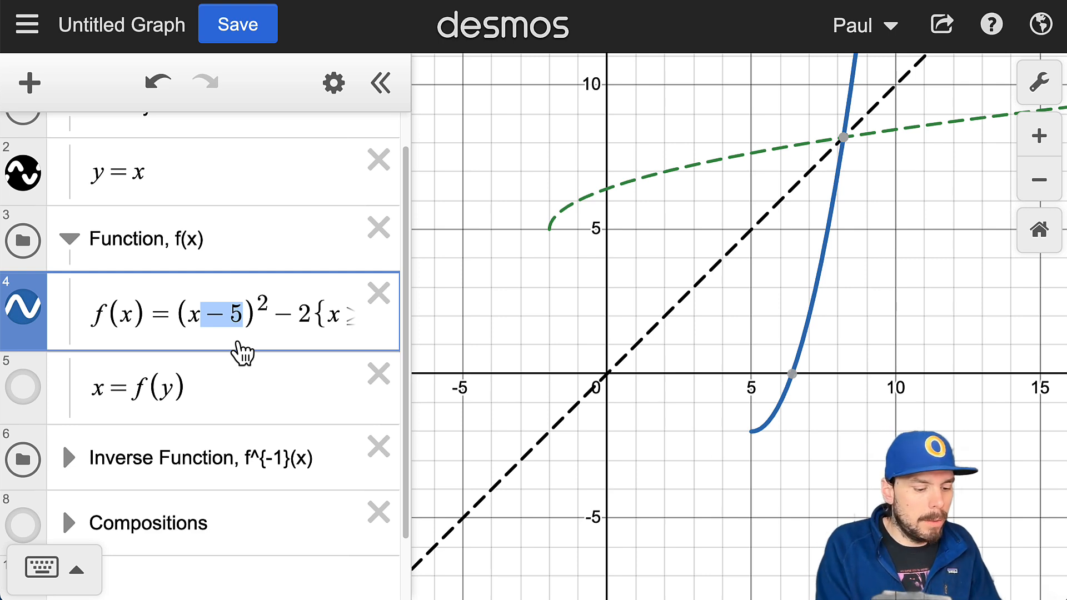
pyautogui.write('+2')
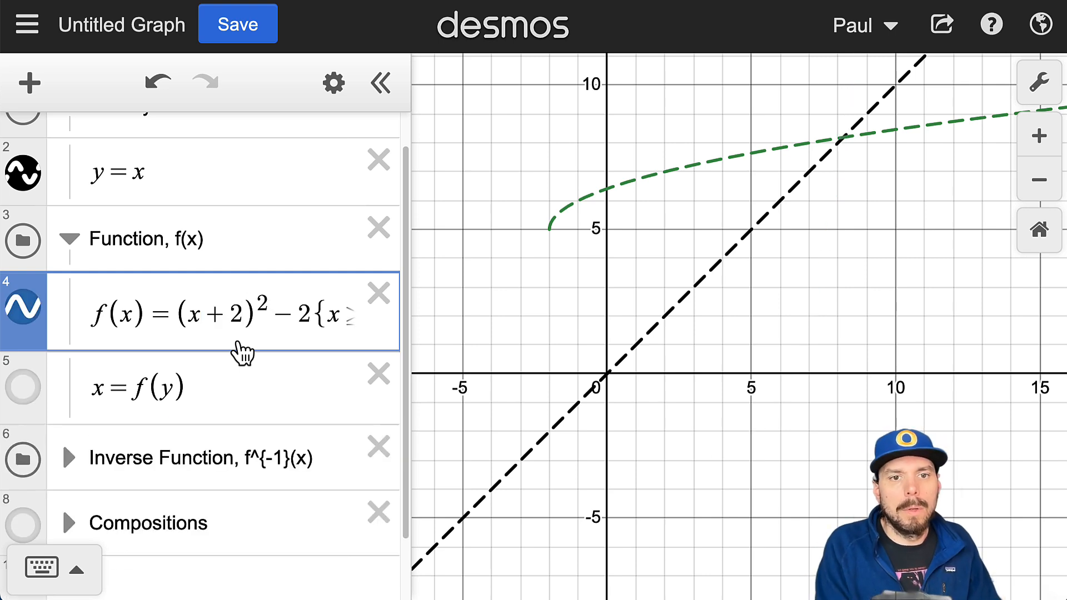
pyautogui.moveTo(329, 318); pyautogui.dragTo(387, 329)
pyautogui.click(311, 312)
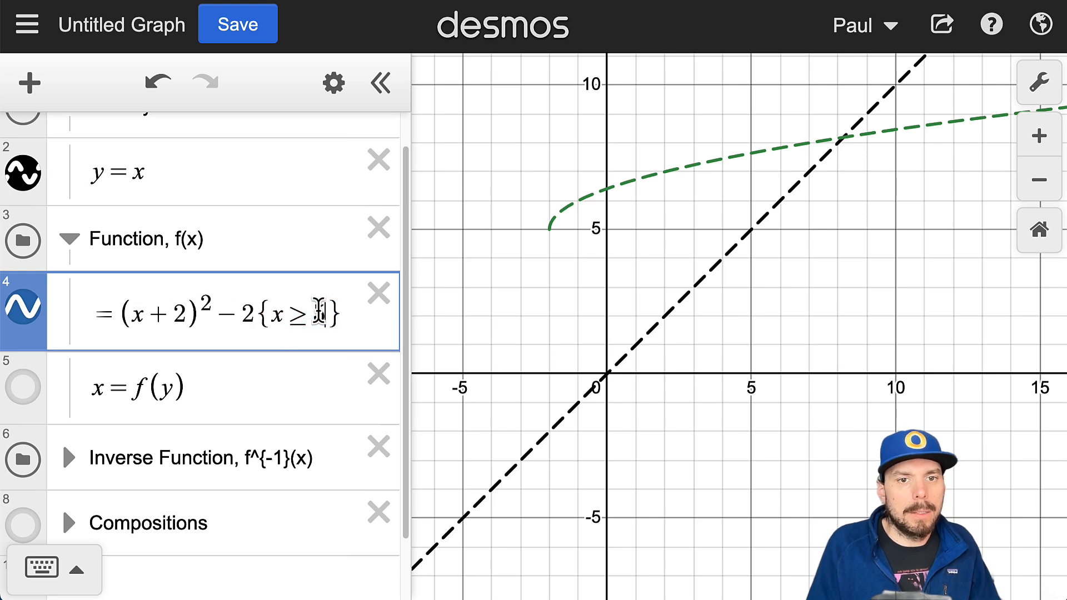
pyautogui.moveTo(320, 312); pyautogui.dragTo(303, 307)
pyautogui.write('-2')
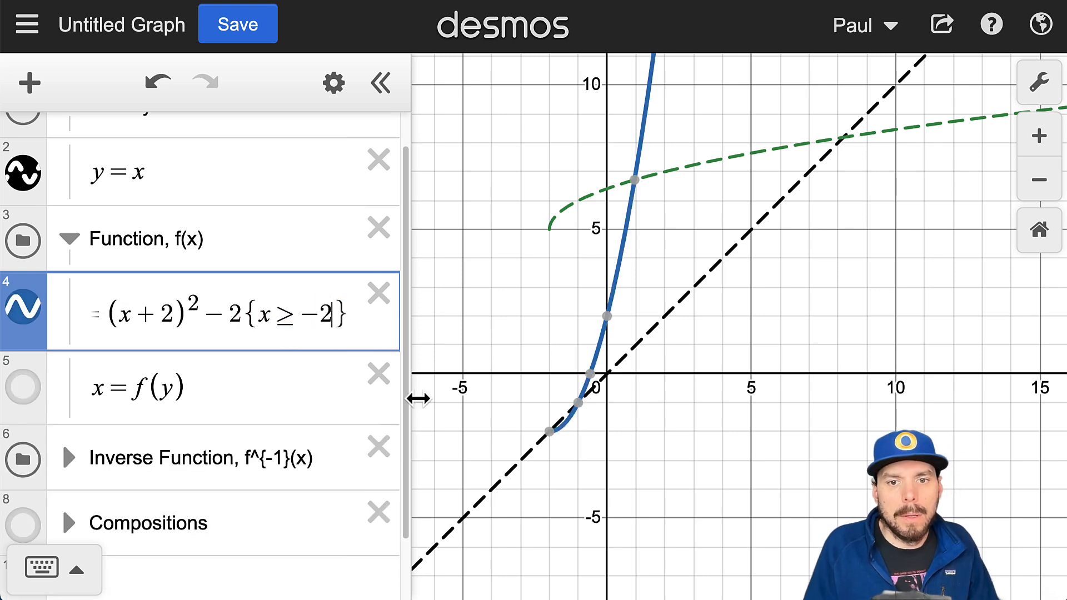
# Step: Inspect the x-intercept, y-intercept and starting point of the f(x) curve on the graph
pyautogui.click(590, 377)
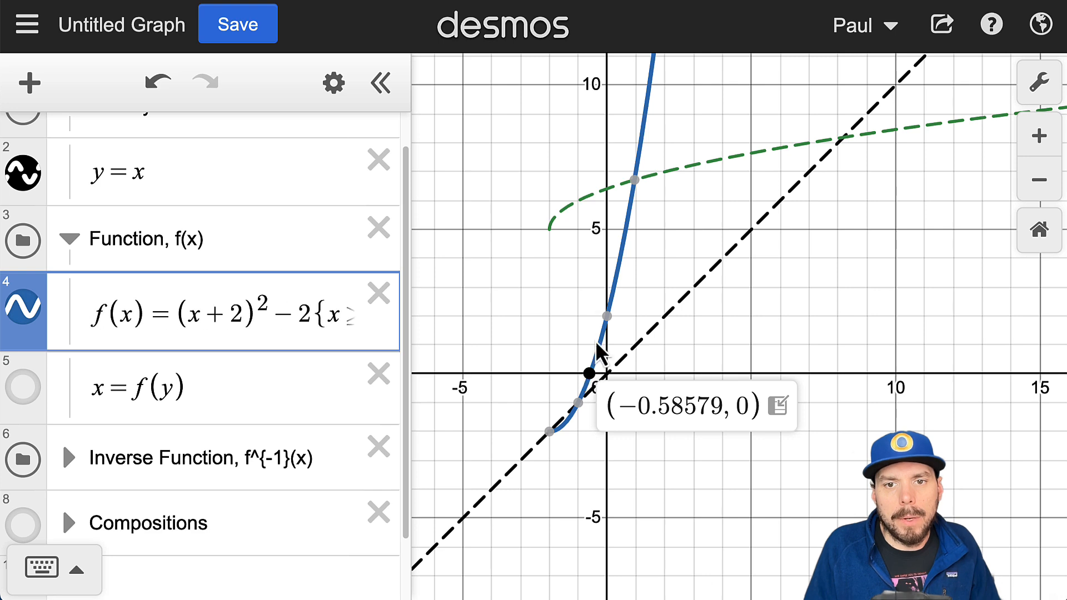
pyautogui.moveTo(607, 318)
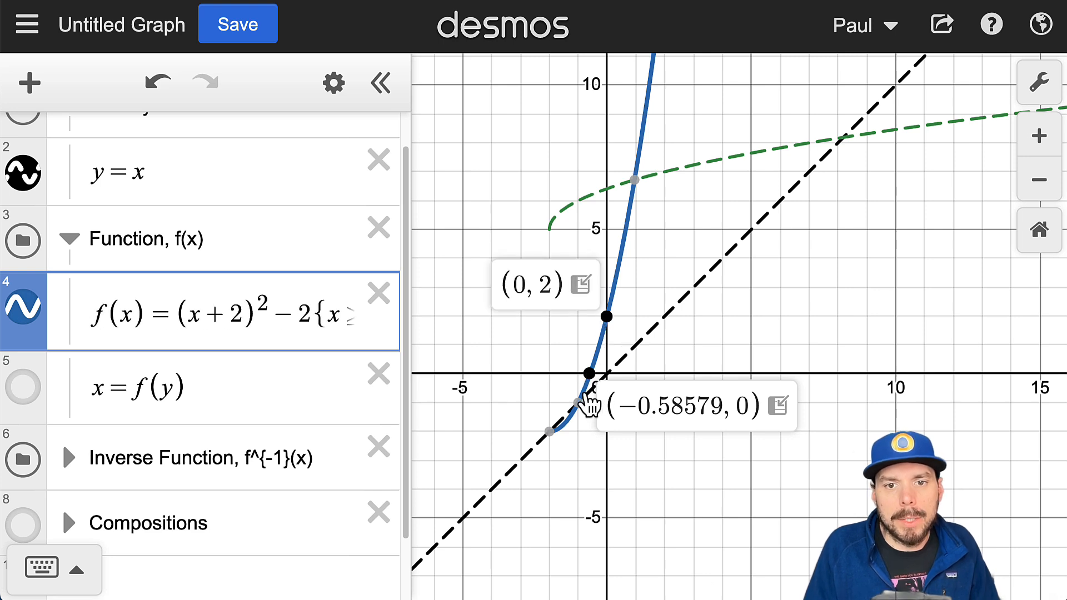
pyautogui.moveTo(581, 464); pyautogui.dragTo(579, 462)
pyautogui.click(550, 441)
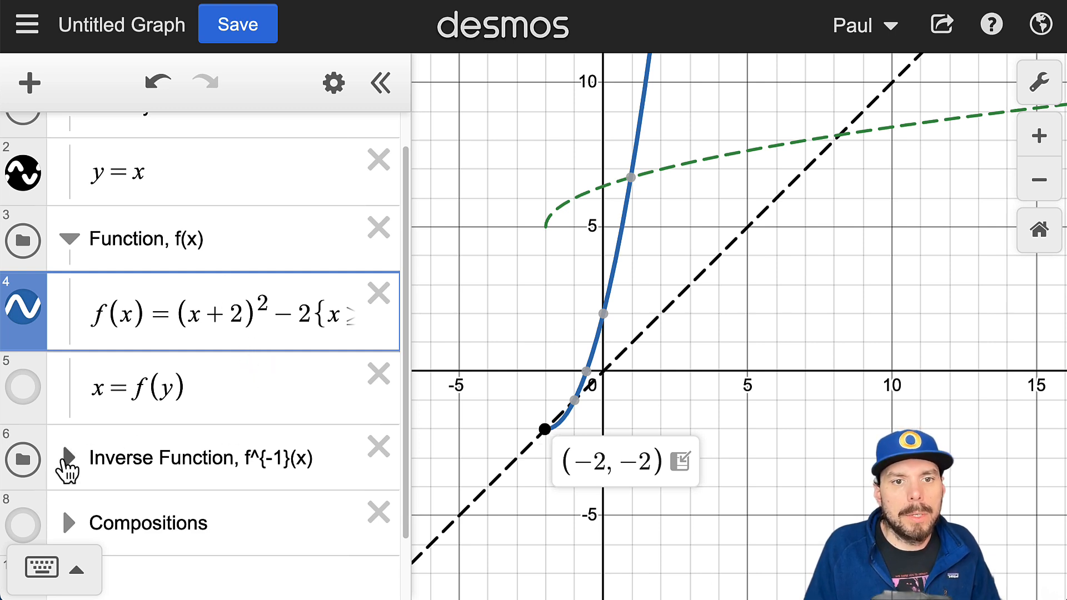
# Step: Expand the Inverse Function, f^{-1}(x) folder and compare f(x)'s vertical shift with the constant under g(x)'s root
pyautogui.click(68, 459)
pyautogui.scroll(-2, 255, 375)
pyautogui.moveTo(300, 194); pyautogui.dragTo(282, 198)
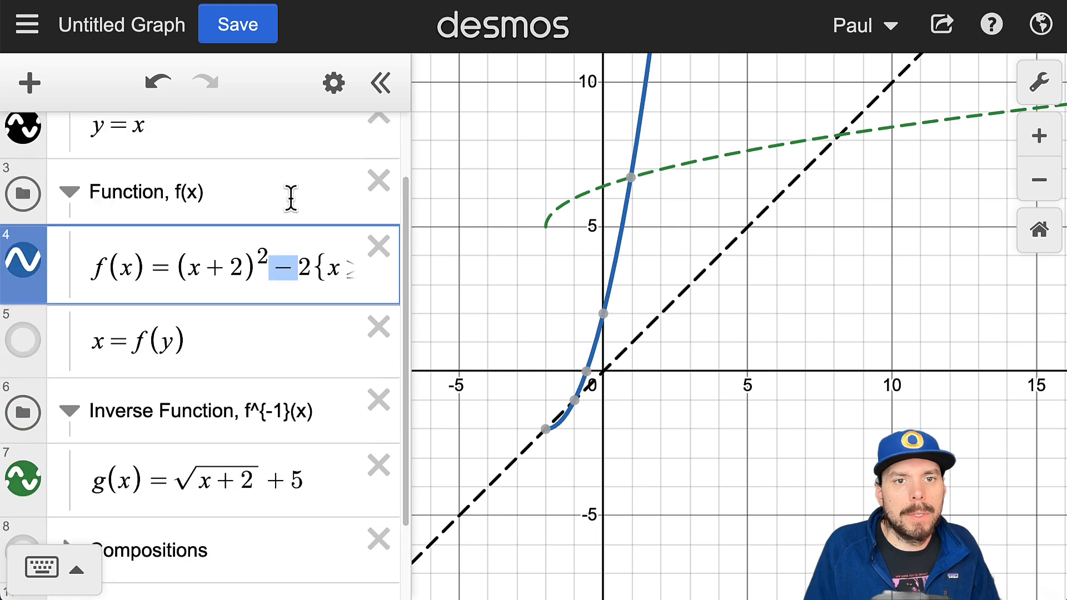
pyautogui.click(306, 263)
pyautogui.moveTo(311, 267); pyautogui.dragTo(276, 269)
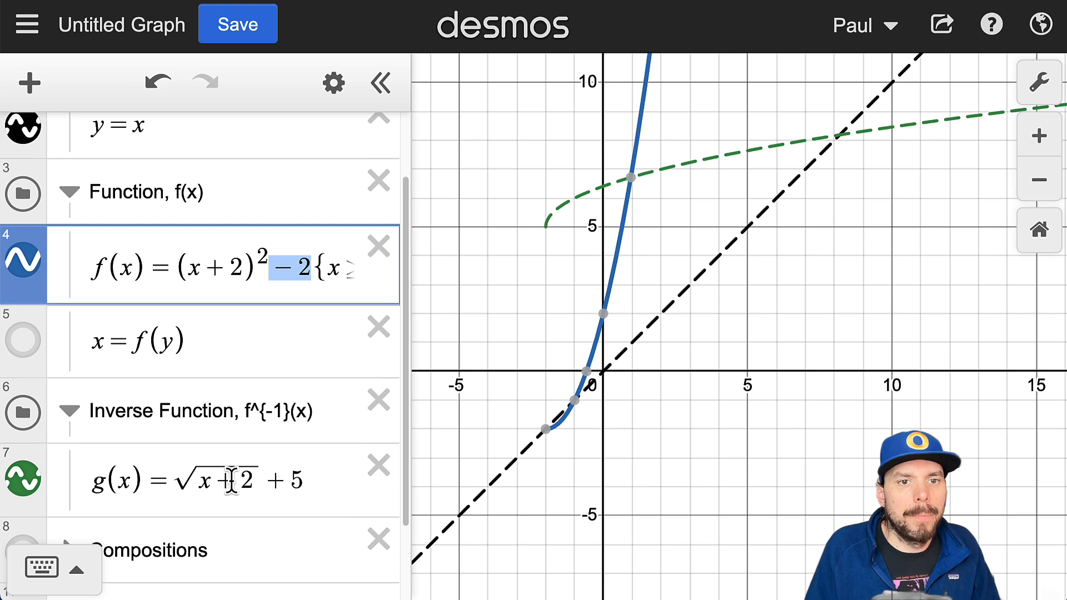
pyautogui.moveTo(254, 480); pyautogui.dragTo(215, 461)
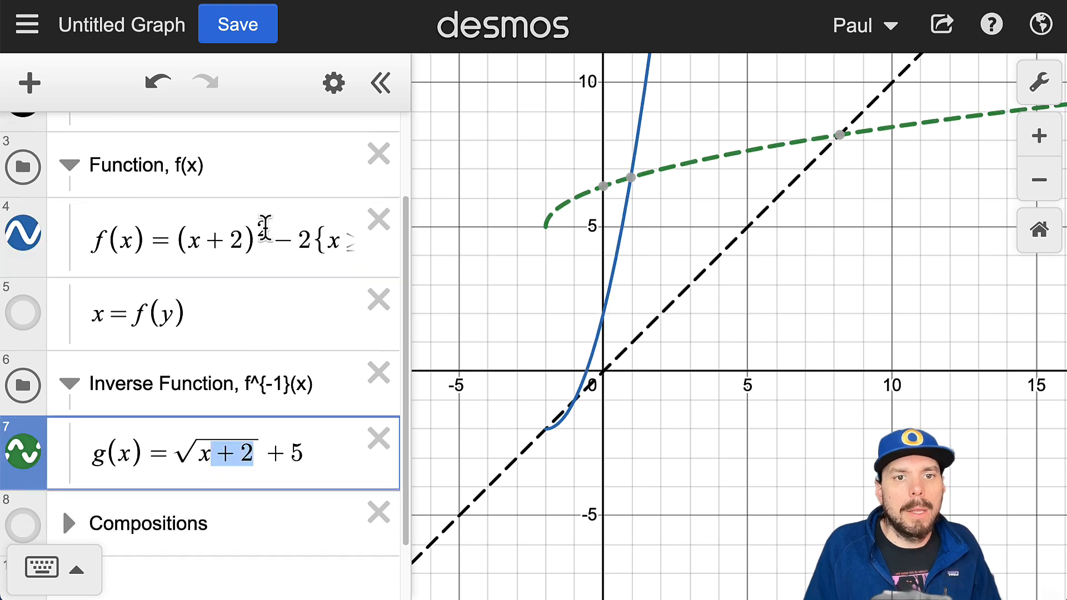
# Step: Match the inverse to f(x)'s horizontal shift by changing it to g(x)=√(x+2)-2
pyautogui.moveTo(269, 250); pyautogui.dragTo(261, 237)
pyautogui.moveTo(191, 470); pyautogui.dragTo(270, 291)
pyautogui.moveTo(238, 243); pyautogui.dragTo(209, 245)
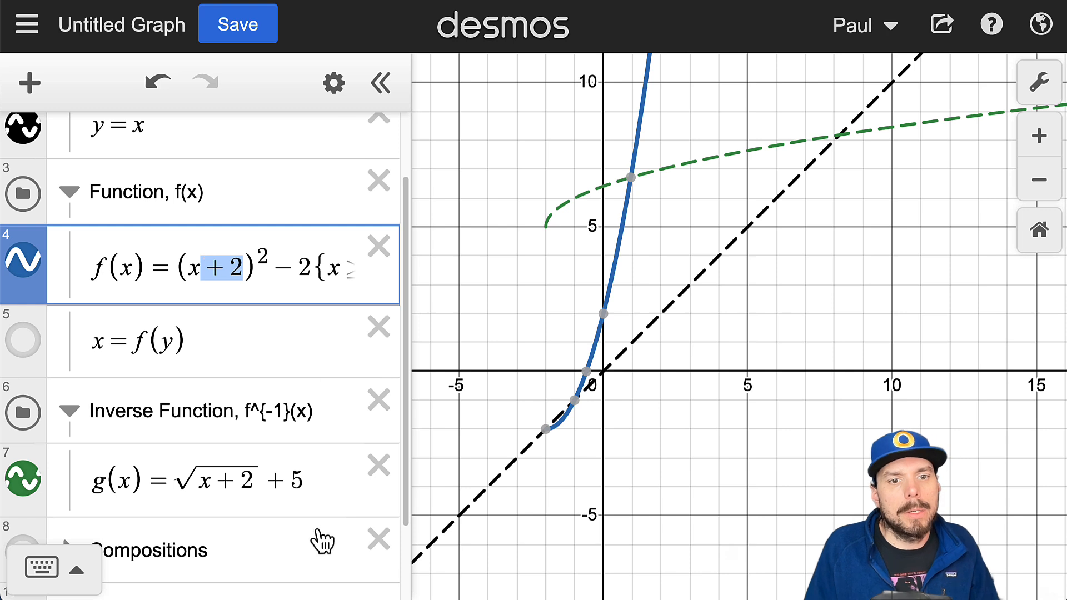
pyautogui.moveTo(277, 495); pyautogui.dragTo(312, 489)
pyautogui.write('-2')
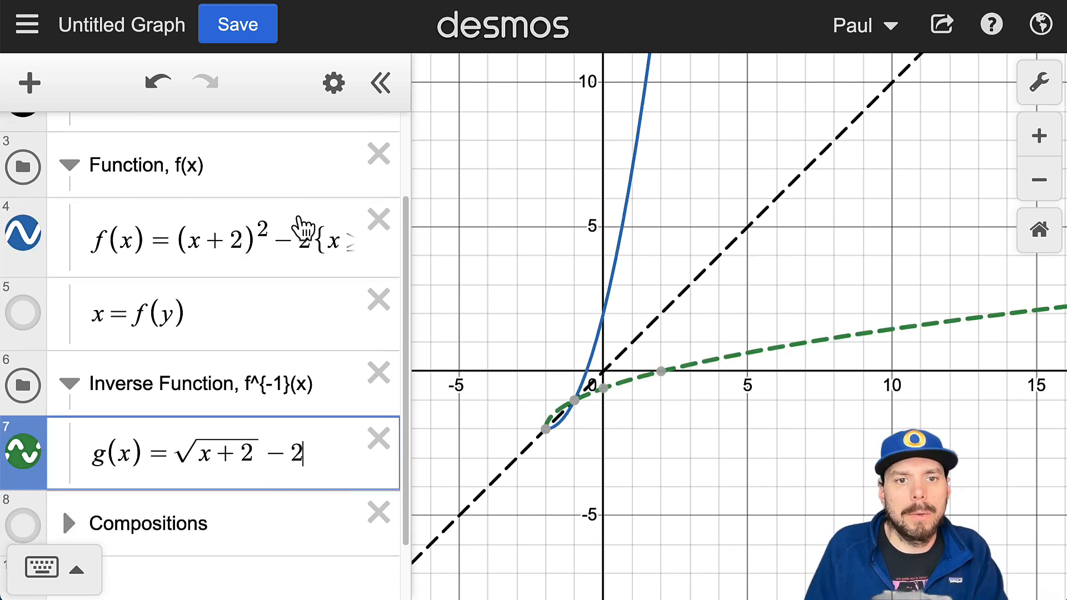
# Step: Briefly show x=f(y) to check it against the g(x) curve, and hide it again
pyautogui.click(281, 245)
pyautogui.moveTo(281, 250); pyautogui.dragTo(310, 262)
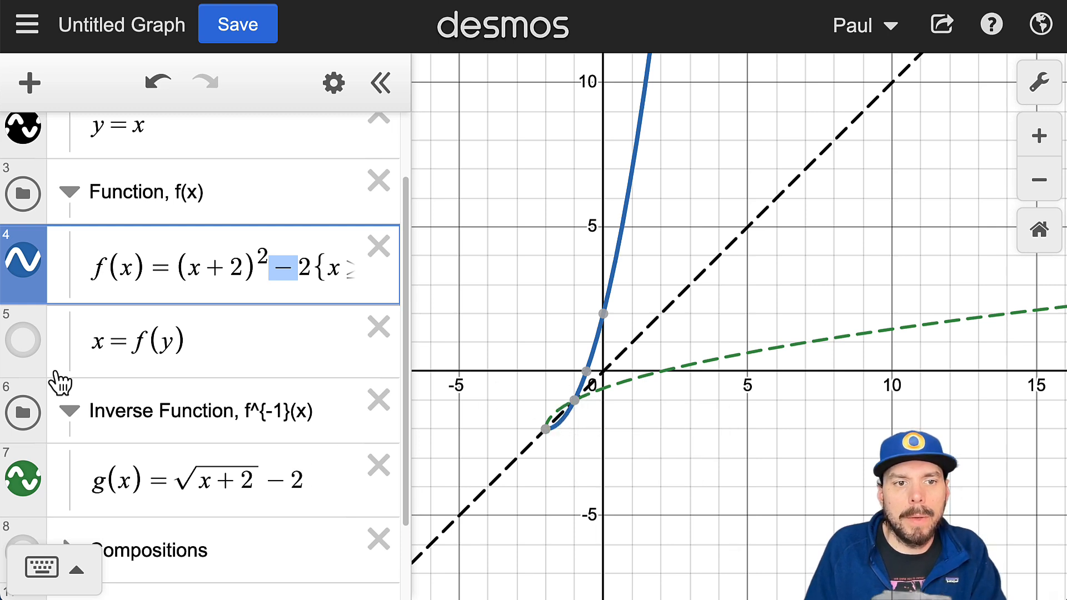
pyautogui.click(25, 342)
pyautogui.click(25, 340)
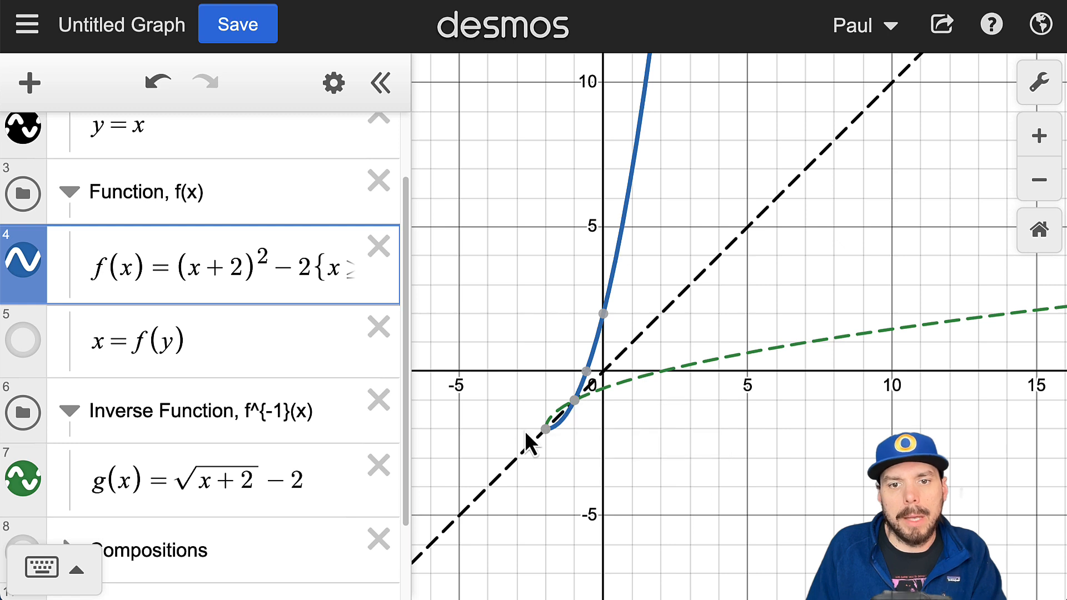
# Step: Inspect the curves' shared starting point, their other intersection on y=x, and the y-intercept of f(x)
pyautogui.click(545, 428)
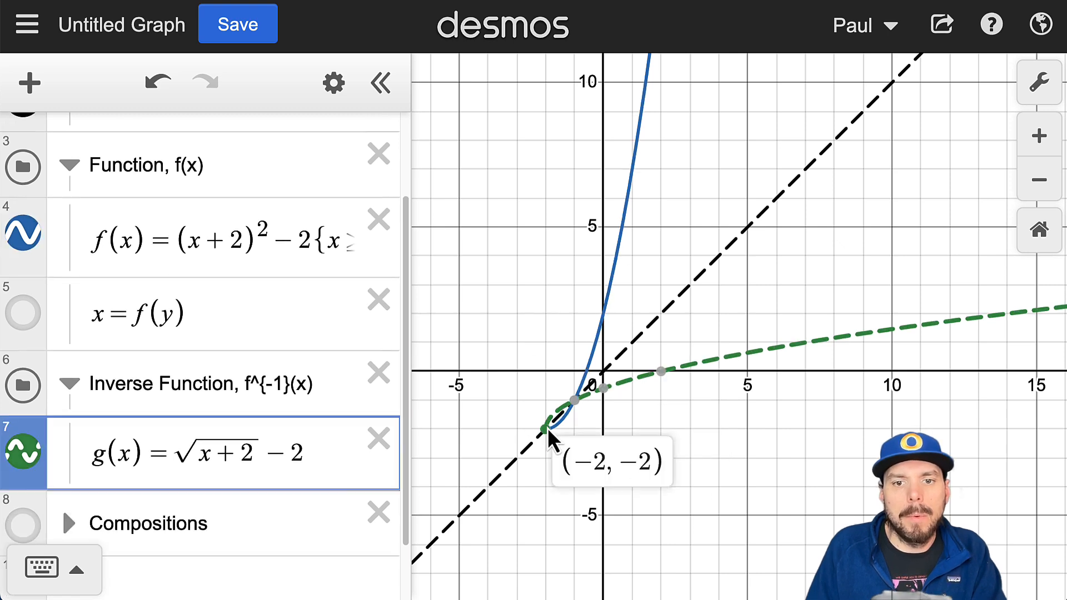
pyautogui.scroll(3, 550, 439)
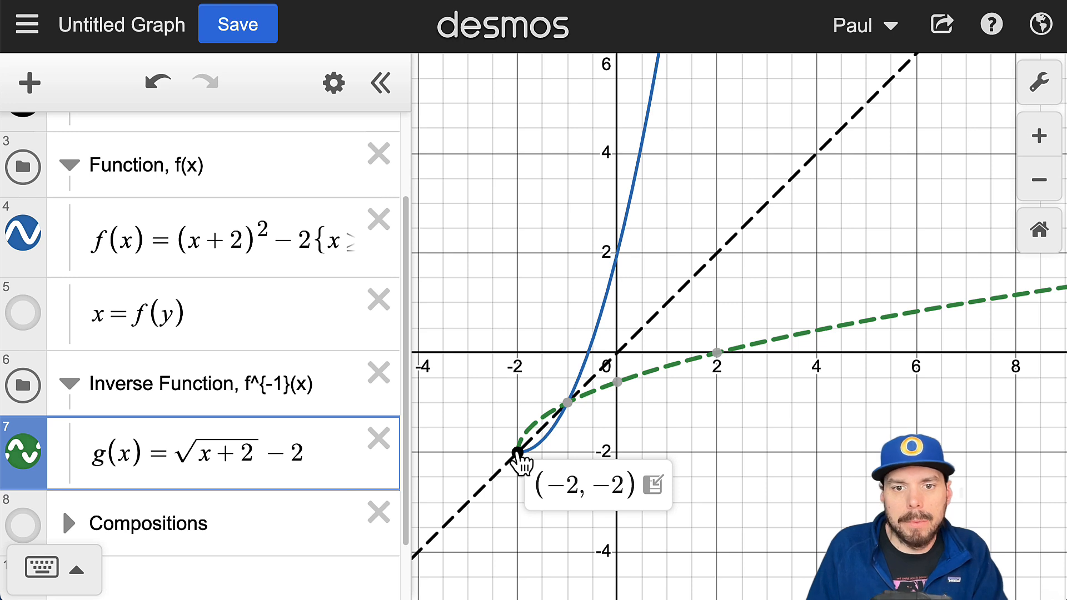
pyautogui.moveTo(568, 403)
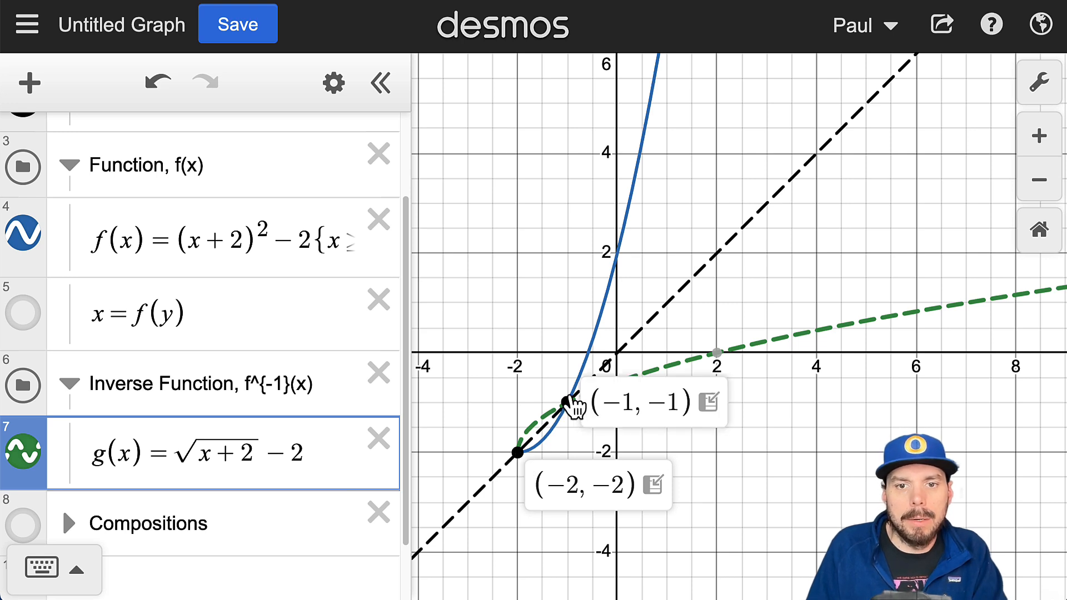
pyautogui.click(617, 254)
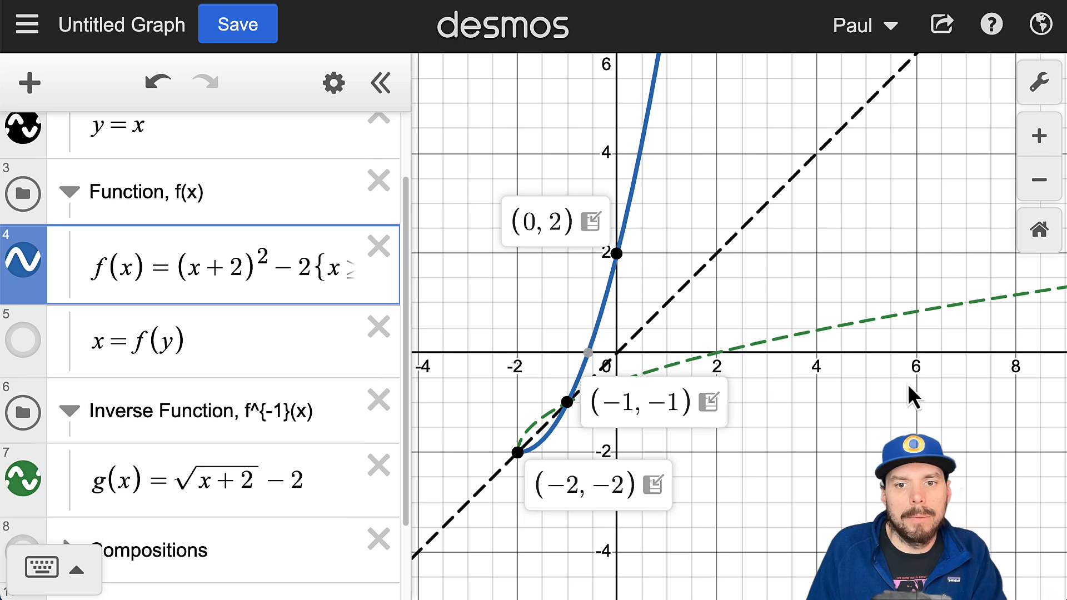
# Step: Review the domain restriction of f(x) and create a table of values from the function
pyautogui.click(86, 269)
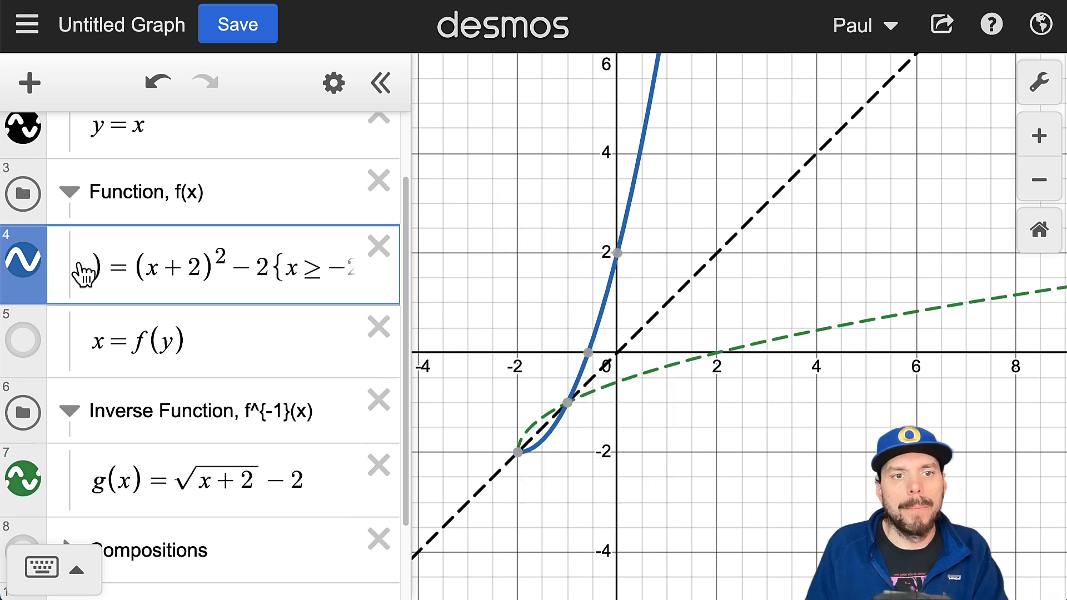
pyautogui.click(332, 269)
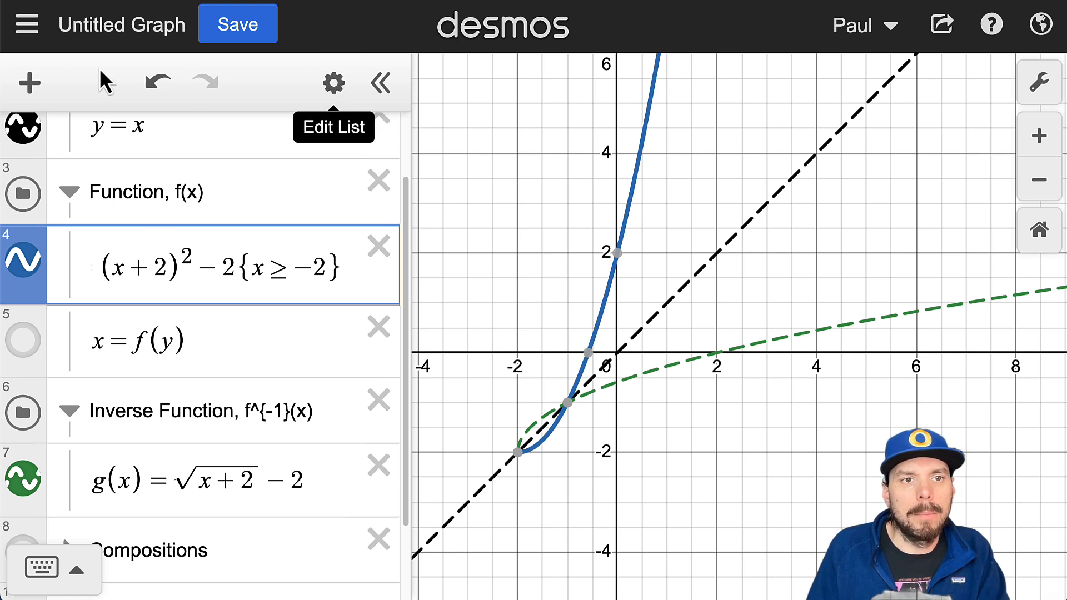
pyautogui.click(29, 83)
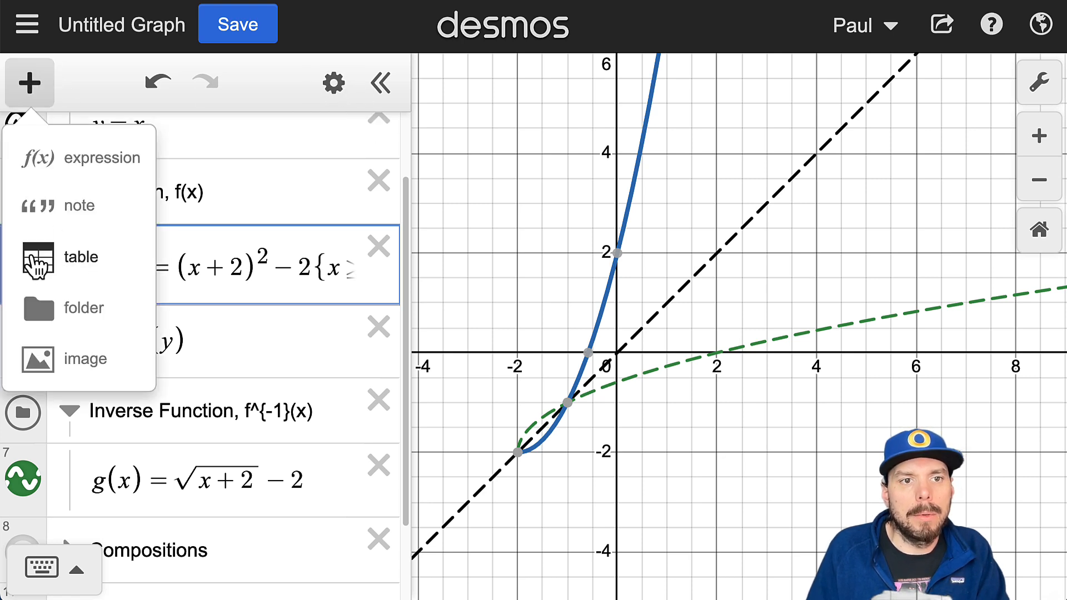
pyautogui.click(29, 88)
pyautogui.click(334, 85)
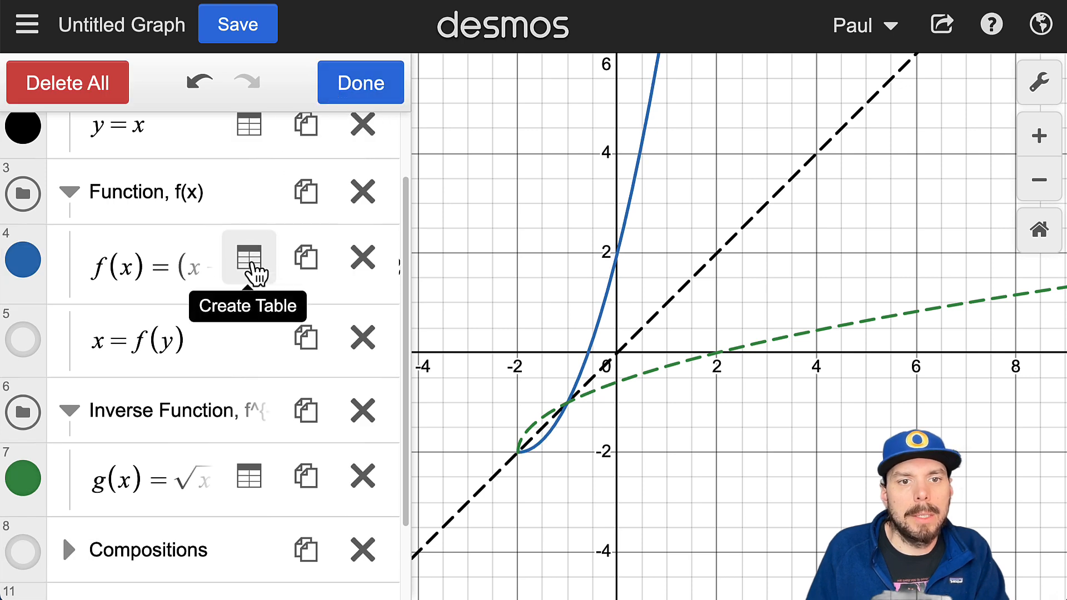
pyautogui.click(251, 259)
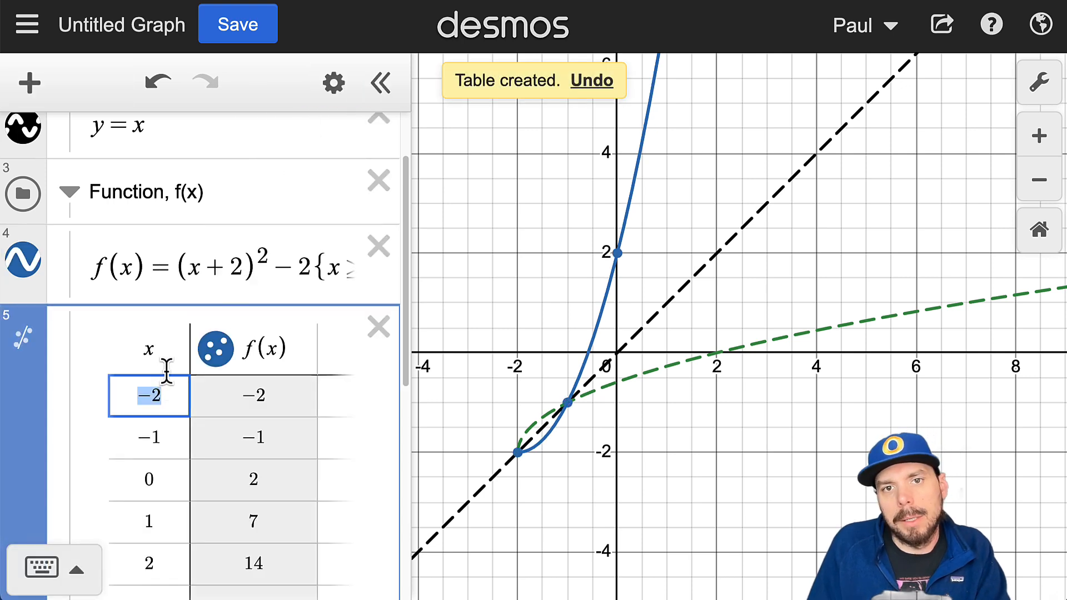
# Step: Examine the table's x-values and compare its first row with the plotted starting point of f(x)
pyautogui.scroll(-2, 353, 419)
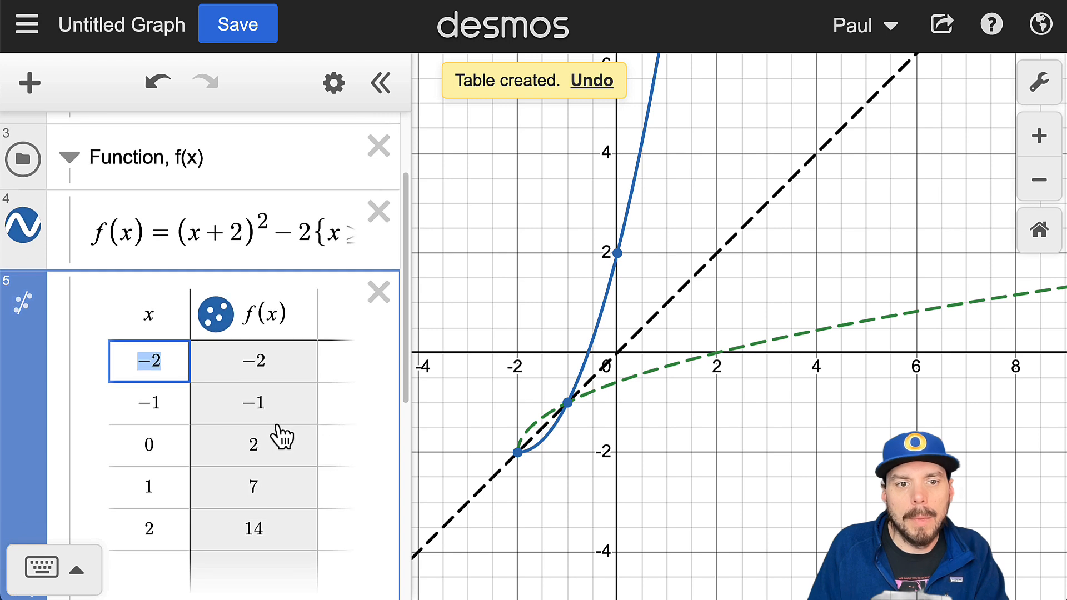
pyautogui.click(160, 337)
pyautogui.moveTo(160, 338); pyautogui.dragTo(133, 337)
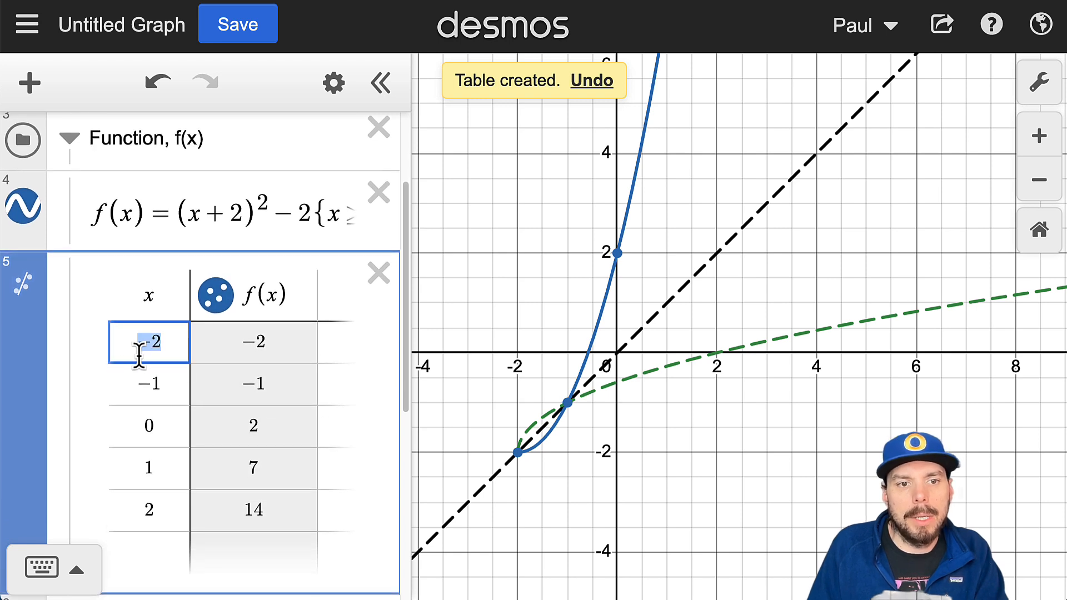
pyautogui.click(143, 509)
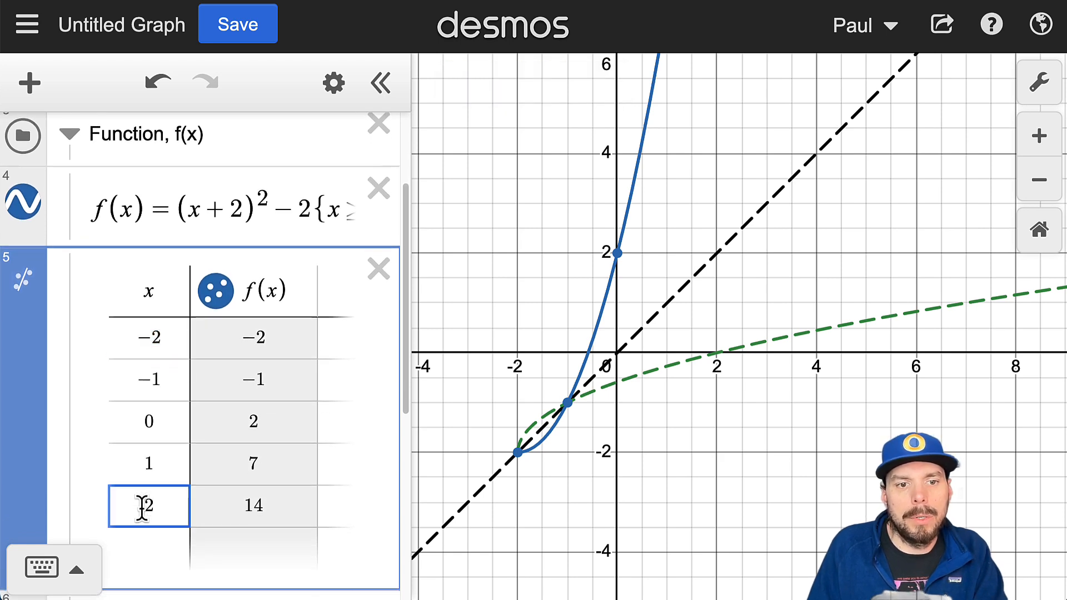
pyautogui.doubleClick(160, 348)
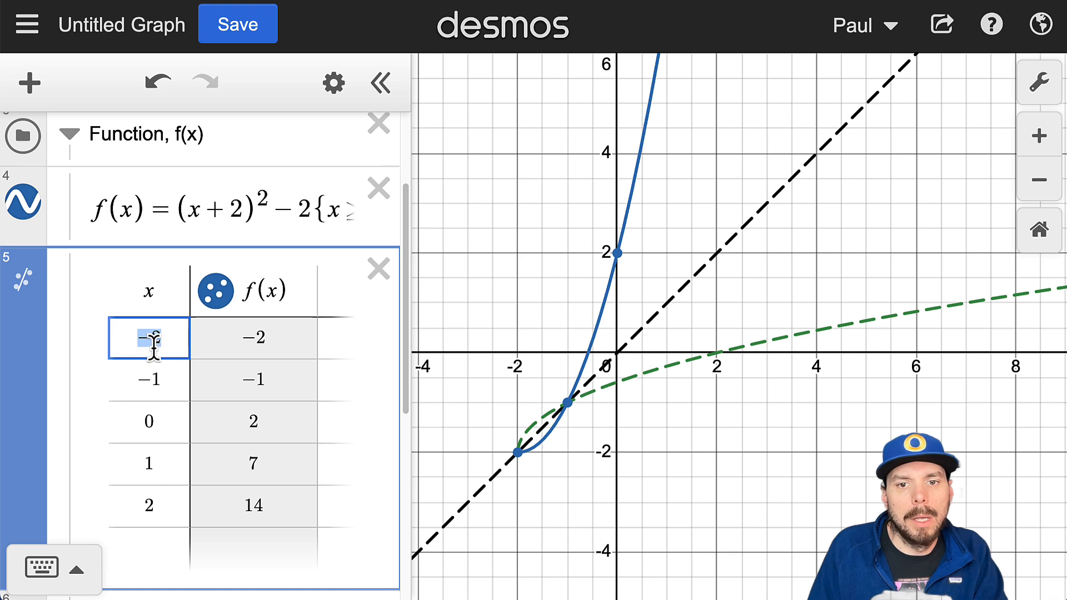
pyautogui.click(518, 453)
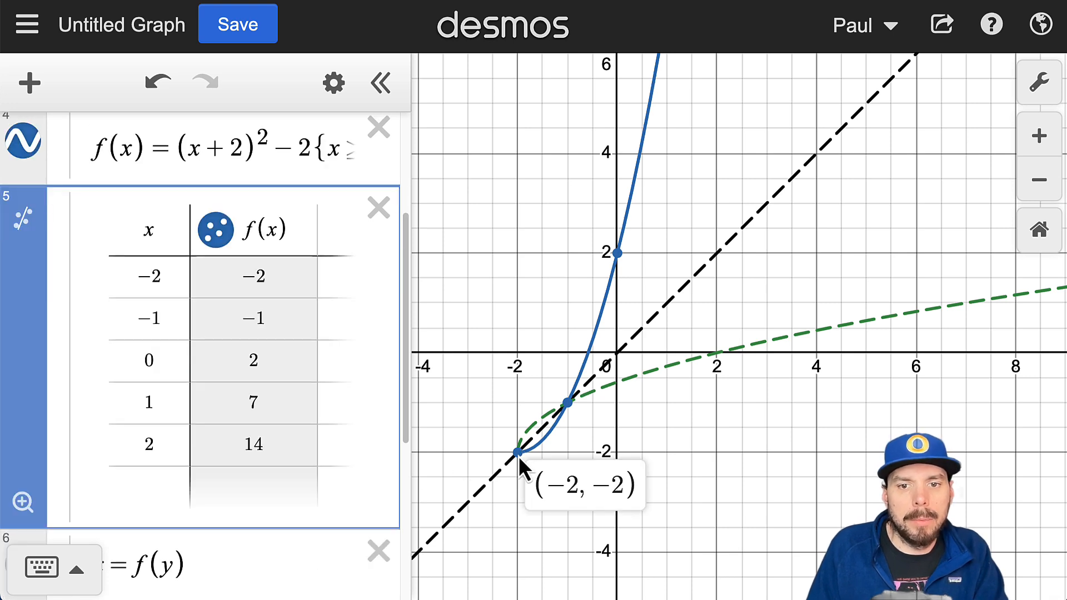
pyautogui.doubleClick(139, 276)
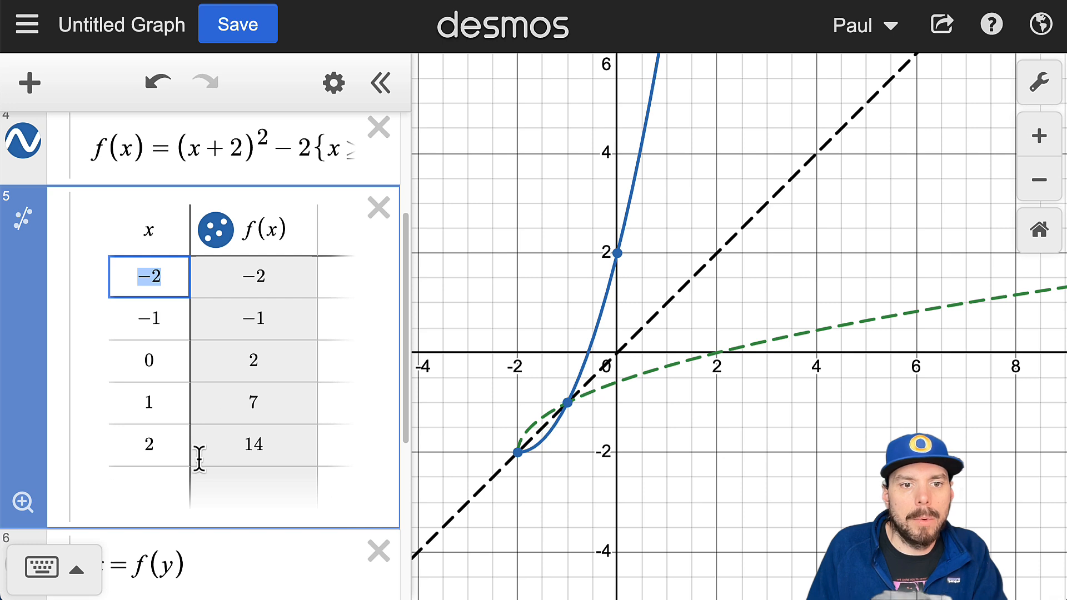
# Step: Delete all x-values from the f(x) table, starting from the last row
pyautogui.click(161, 445)
pyautogui.press('BackSpace')
pyautogui.press('BackSpace')
pyautogui.press('BackSpace')
pyautogui.press('BackSpace')
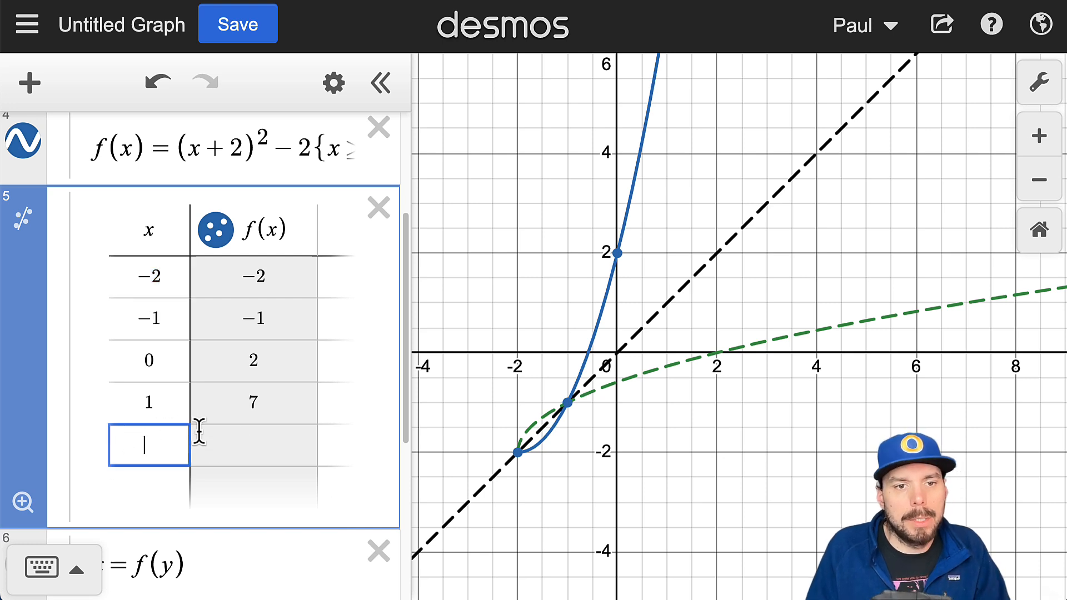
pyautogui.press('BackSpace')
pyautogui.press('BackSpace')
pyautogui.press('BackSpace')
pyautogui.press('BackSpace')
pyautogui.press('BackSpace')
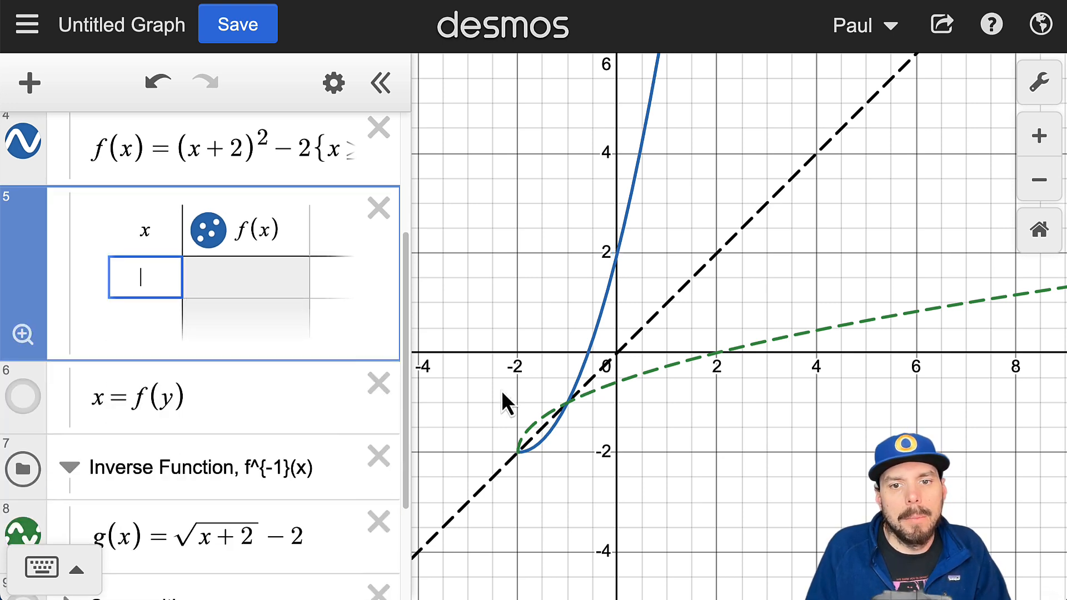
# Step: Refill the f(x) table with the x-values -2, -1, 0, 1 and 2
pyautogui.click(527, 452)
pyautogui.click(157, 396)
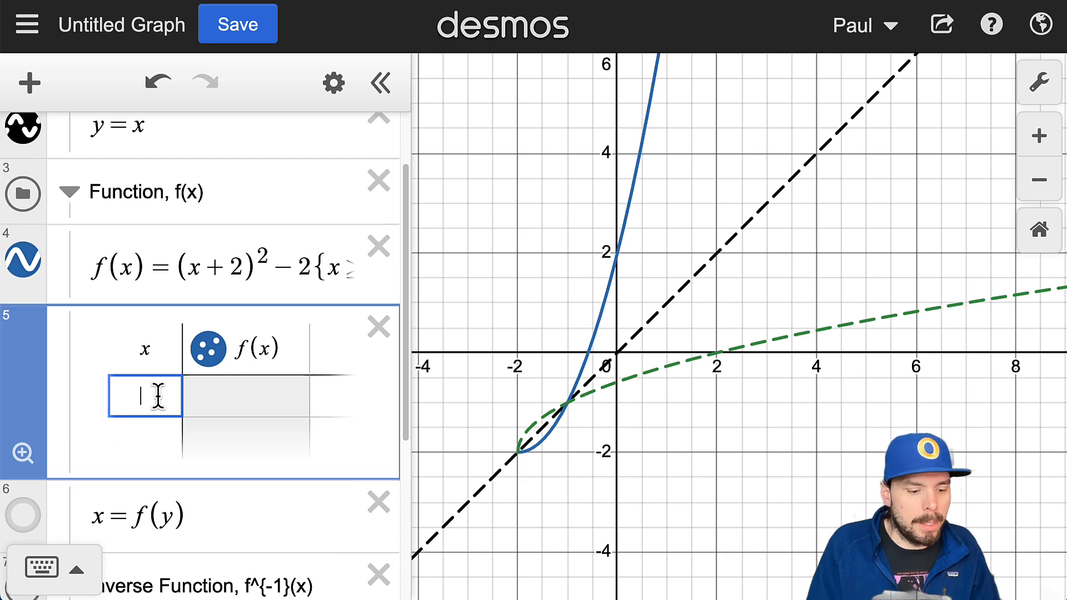
pyautogui.write('-2')
pyautogui.press('Return')
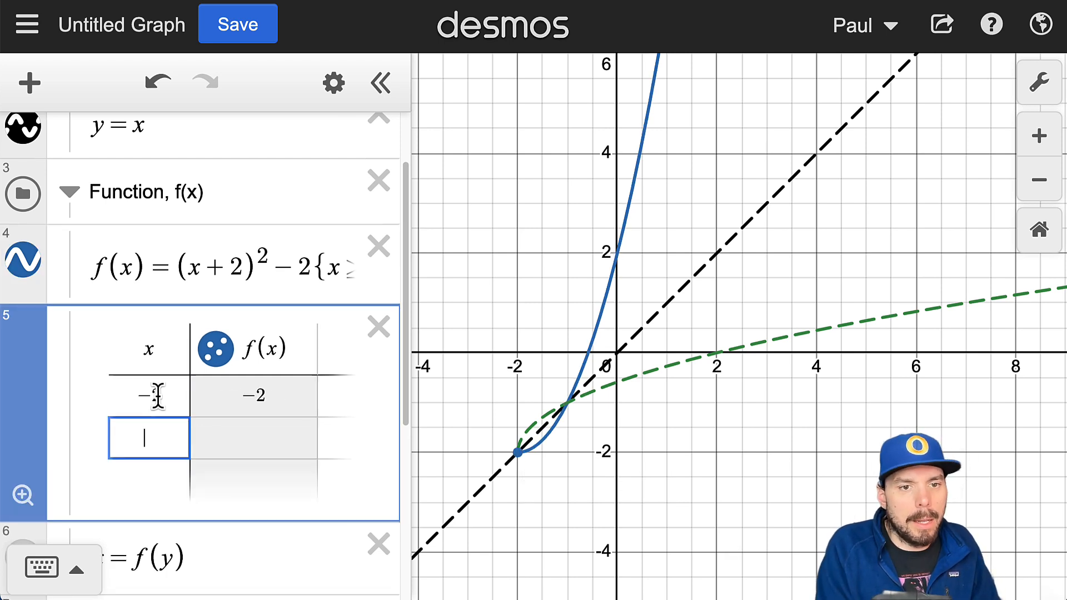
pyautogui.write('-1')
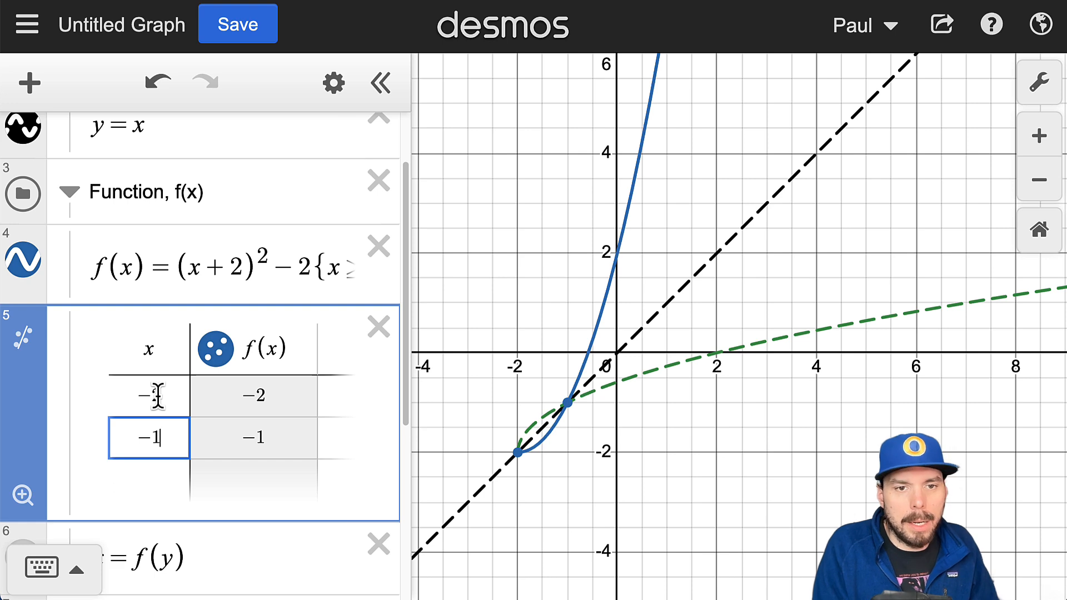
pyautogui.press('Return')
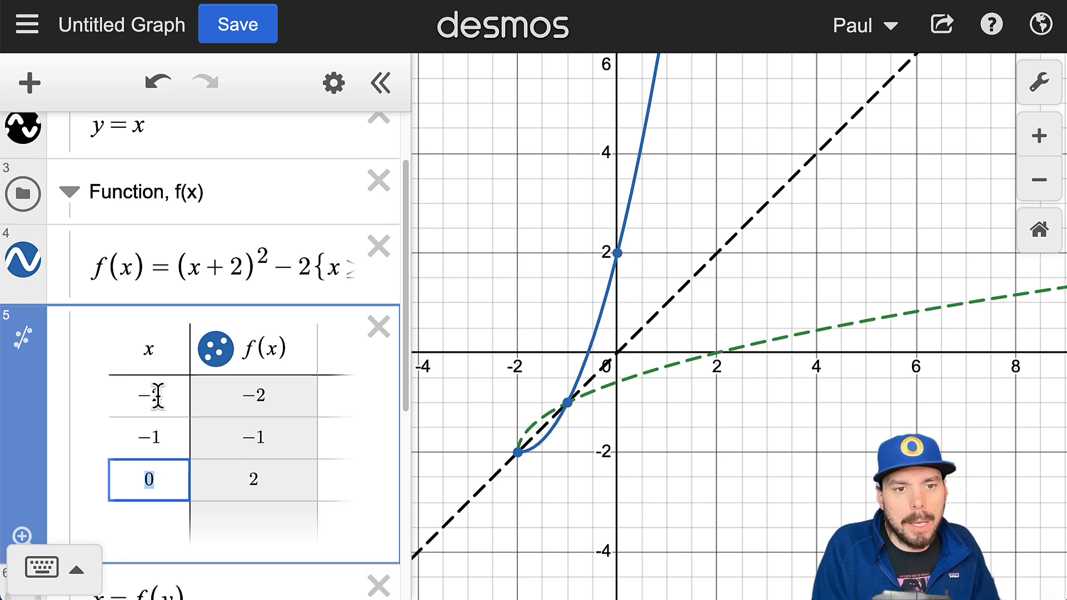
pyautogui.press('Return')
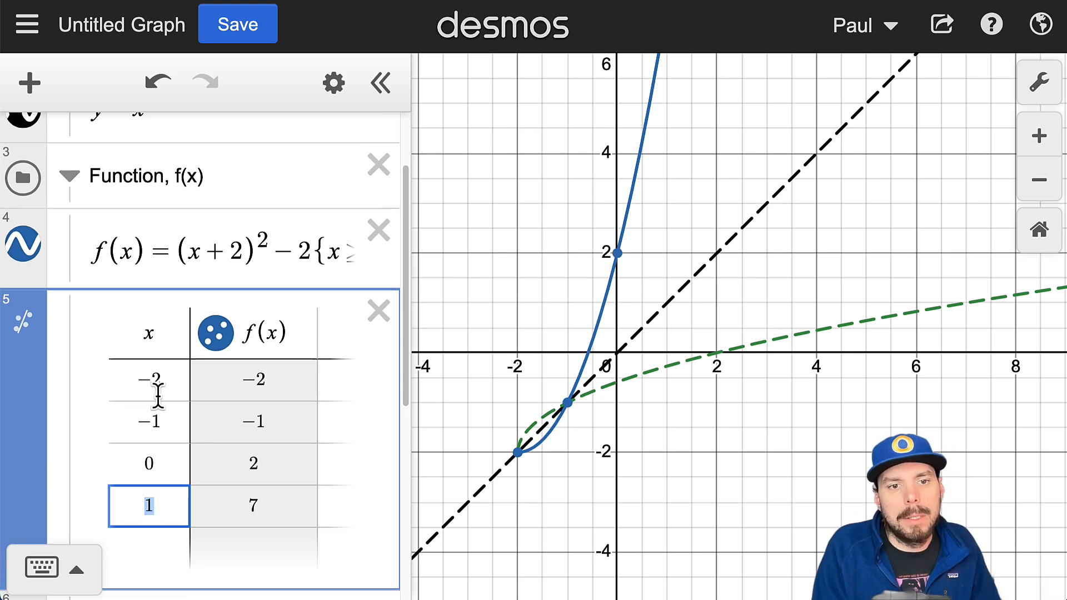
pyautogui.press('Return')
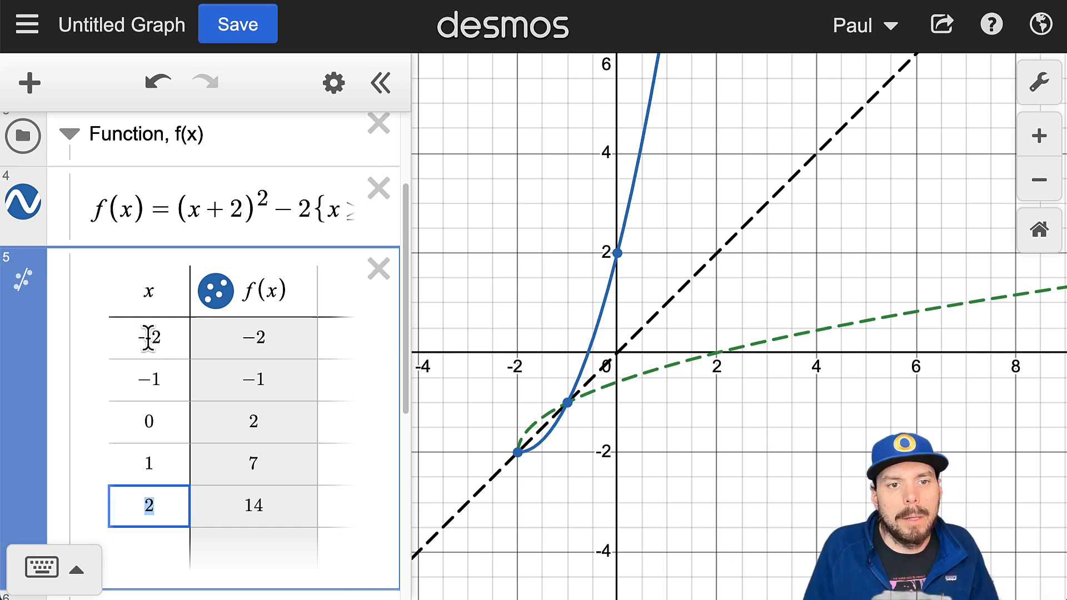
# Step: Review the table's first x-values and zoom the graph to fit all of the table's points
pyautogui.click(130, 340)
pyautogui.click(173, 382)
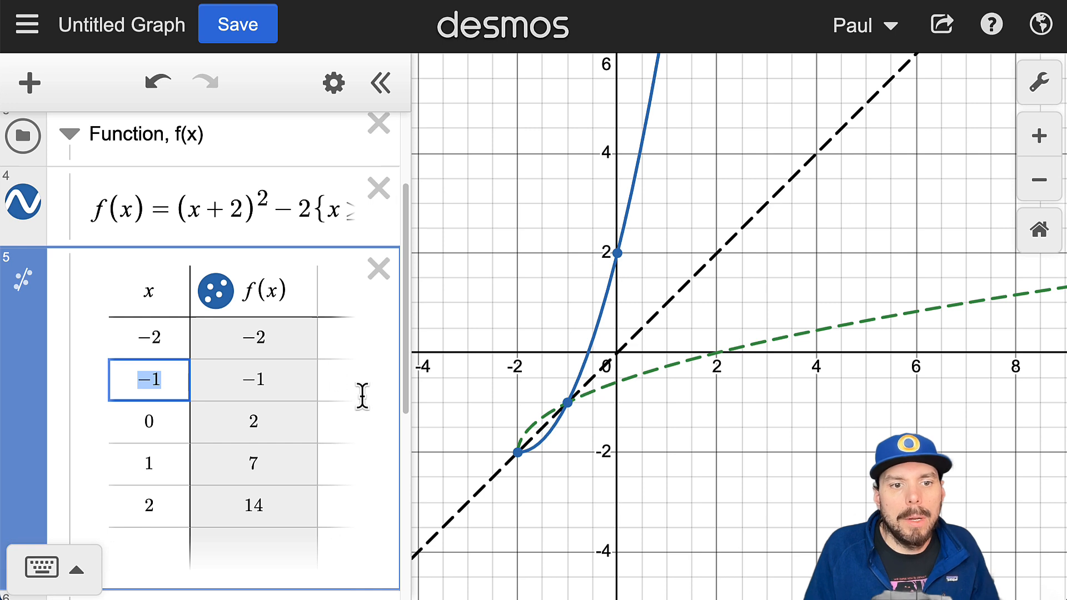
pyautogui.scroll(-3, 252, 410)
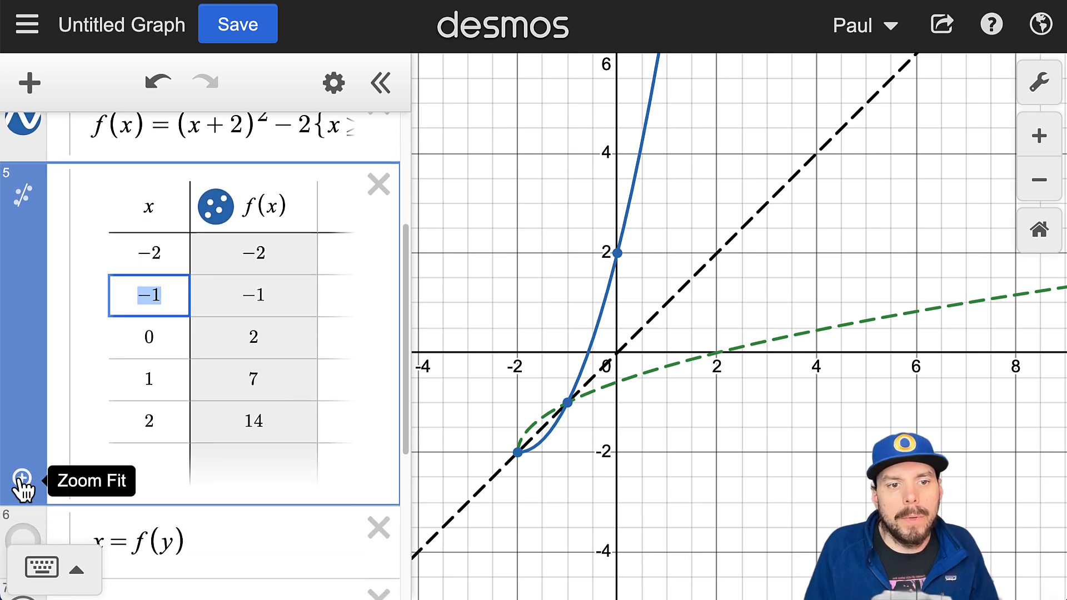
pyautogui.click(23, 479)
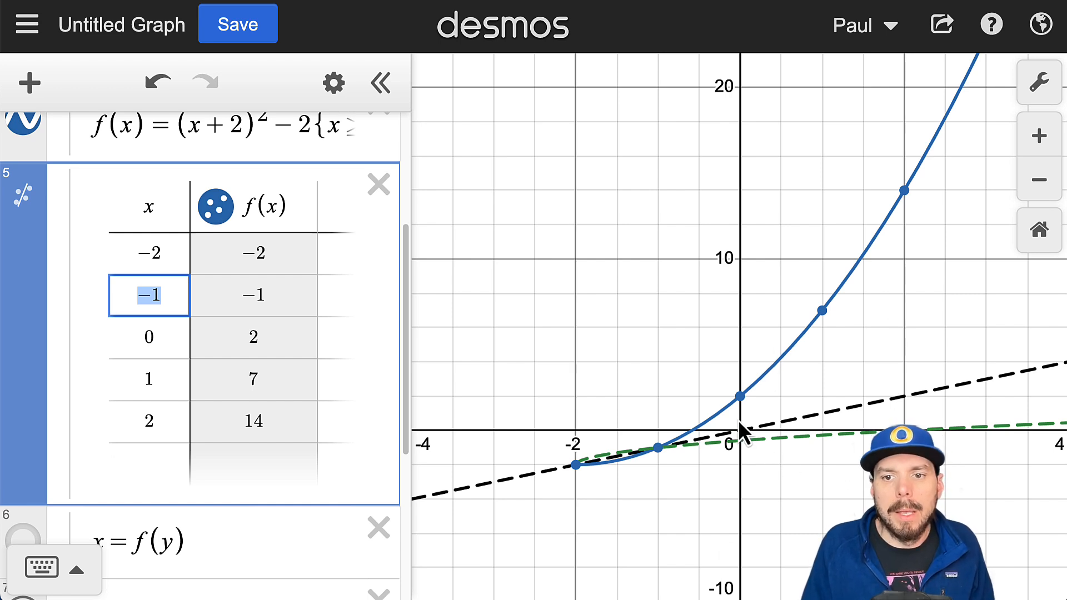
# Step: Reset the graph to its default view and zoom it back to fit the f(x) table's points
pyautogui.moveTo(739, 428); pyautogui.dragTo(893, 398)
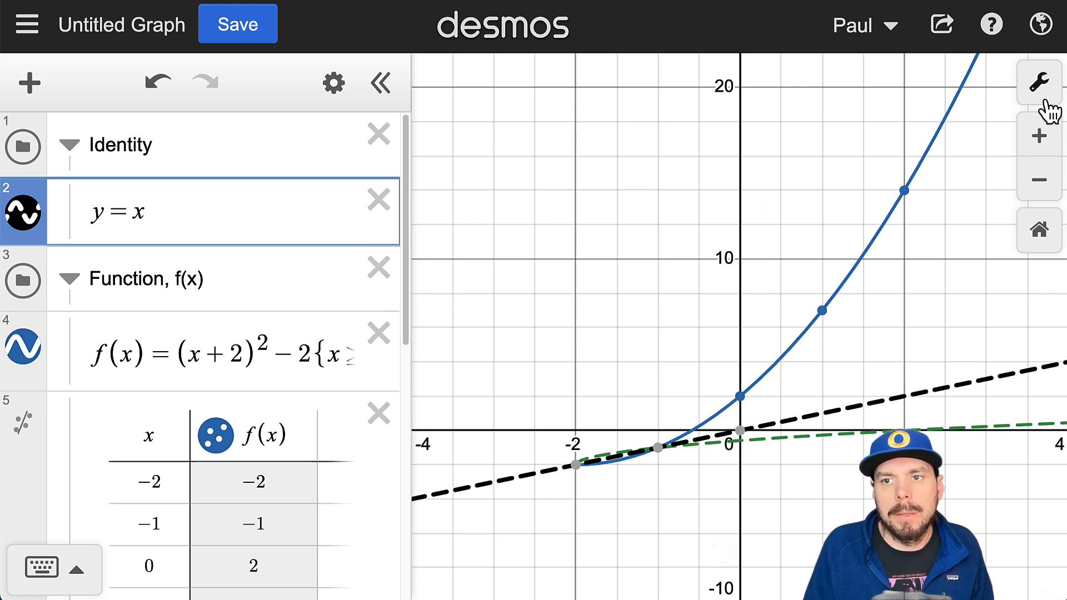
pyautogui.click(1040, 83)
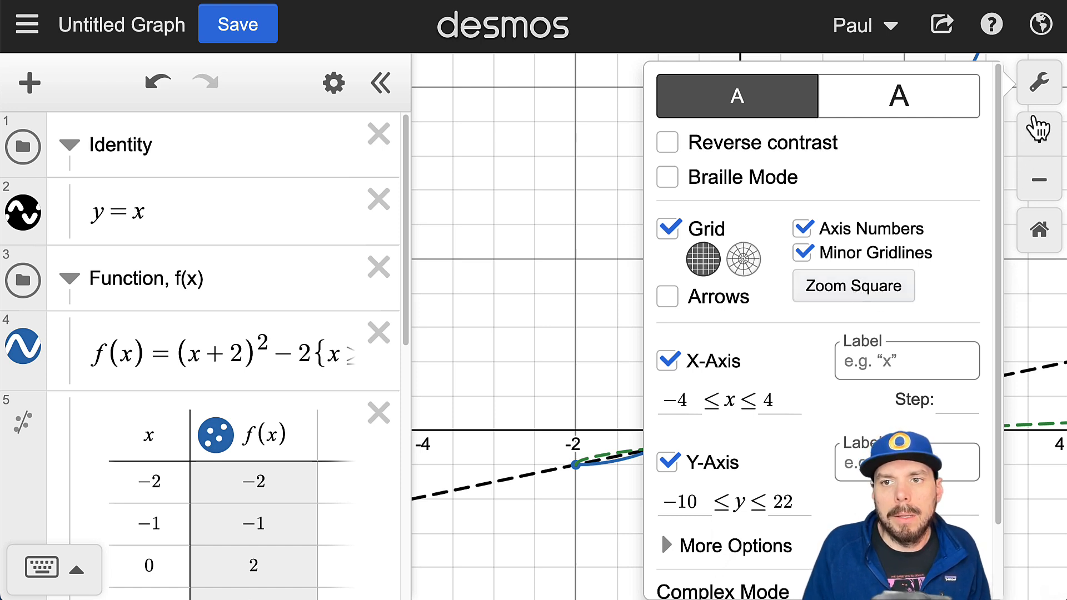
pyautogui.click(1041, 86)
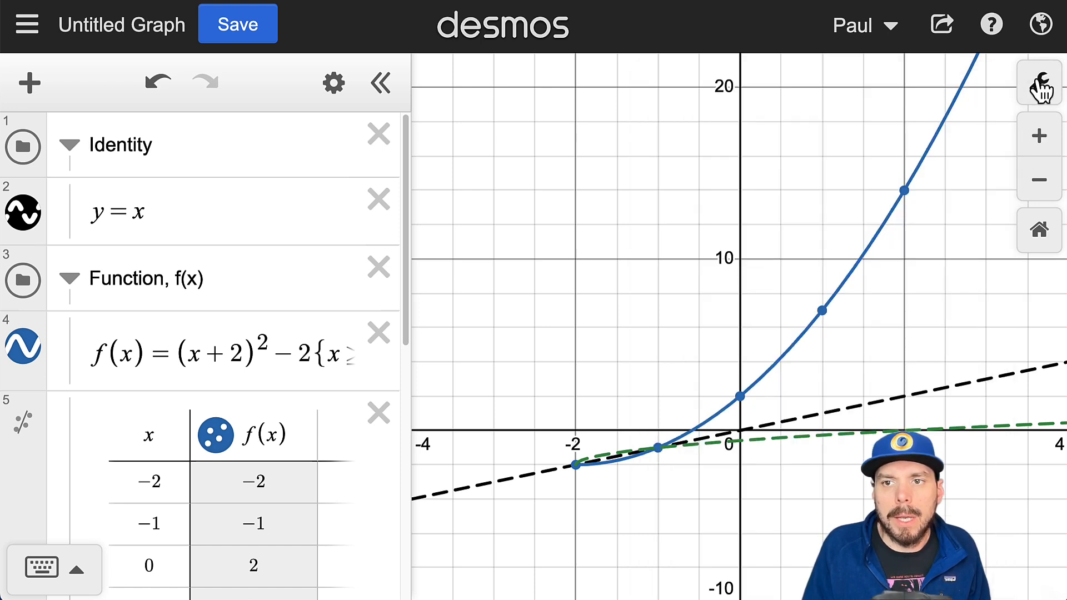
pyautogui.click(1039, 230)
pyautogui.moveTo(829, 416); pyautogui.dragTo(768, 502)
pyautogui.scroll(-8, 178, 361)
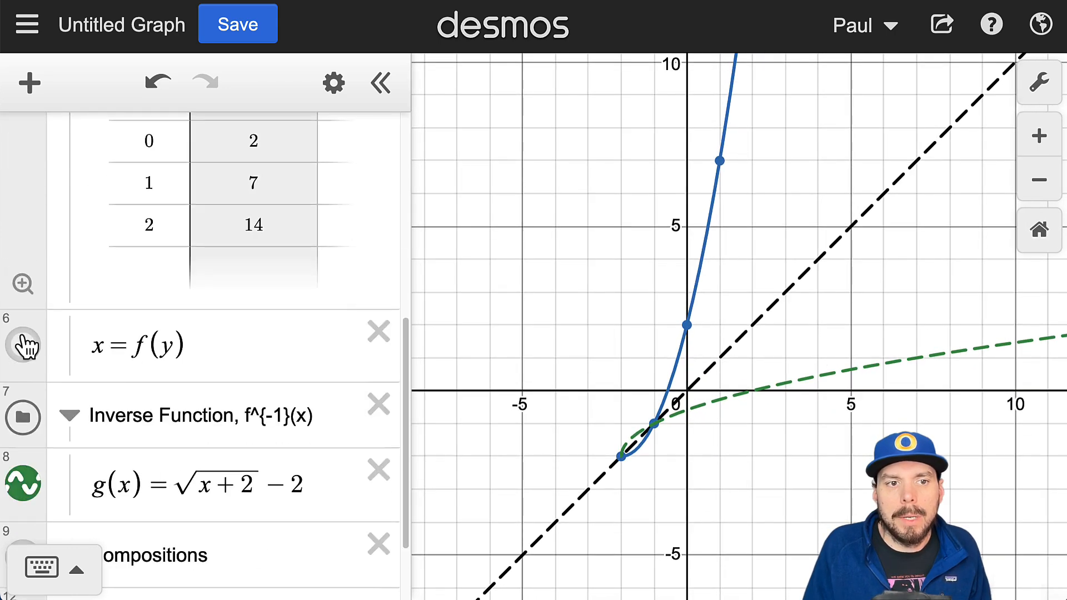
pyautogui.click(22, 284)
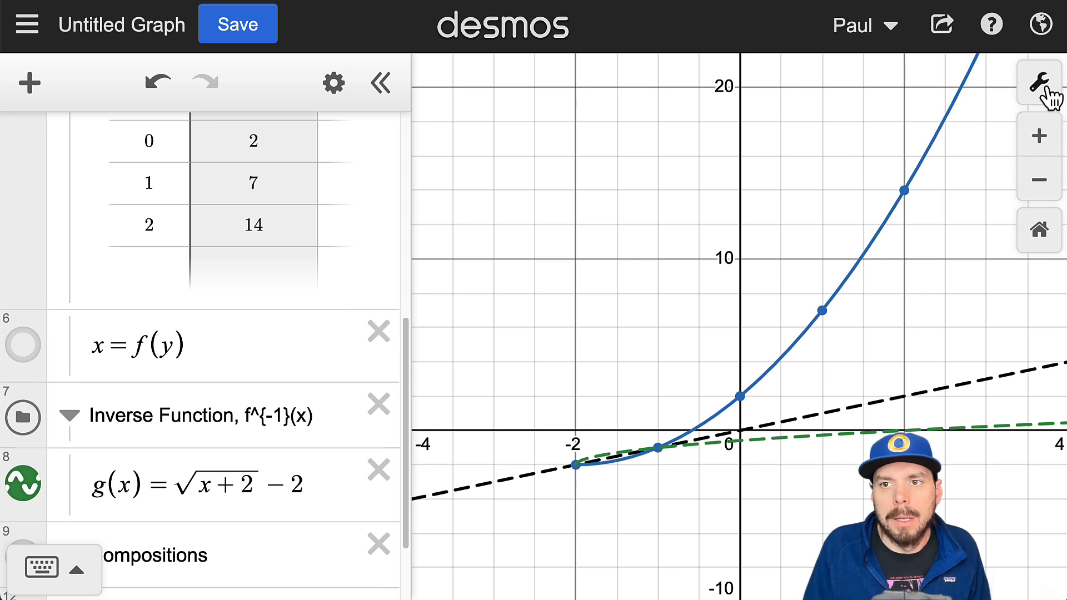
pyautogui.click(591, 464)
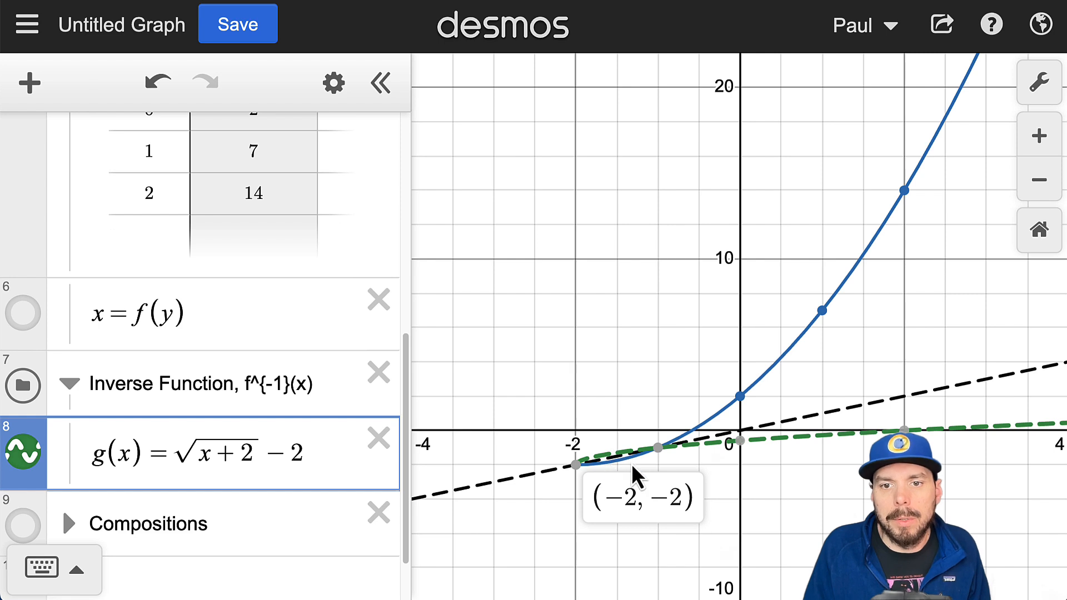
# Step: Set the graph's y-axis range from -5 to 5, trying upper limits of 12 and 10 first
pyautogui.click(1047, 93)
pyautogui.scroll(-1, 810, 389)
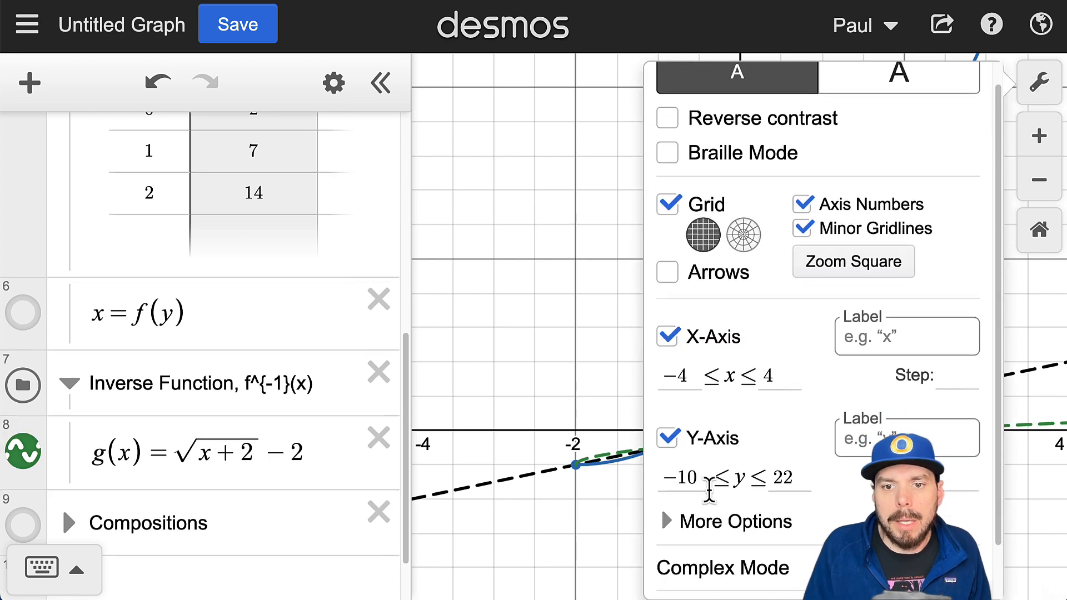
pyautogui.moveTo(711, 478); pyautogui.dragTo(663, 478)
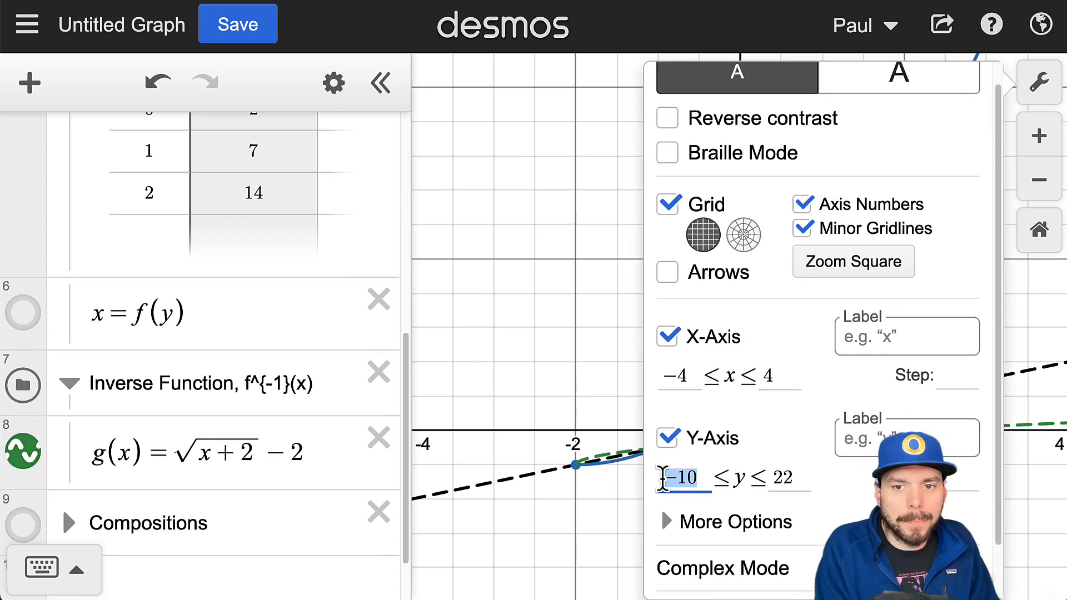
pyautogui.write('-5')
pyautogui.press('Tab')
pyautogui.write('12')
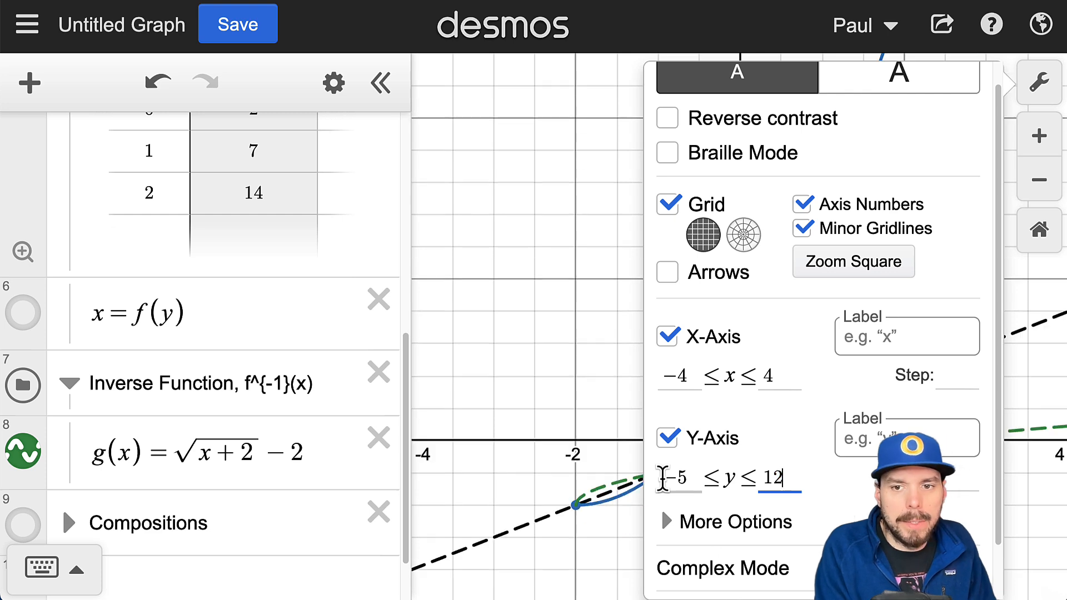
pyautogui.press('BackSpace')
pyautogui.write('0')
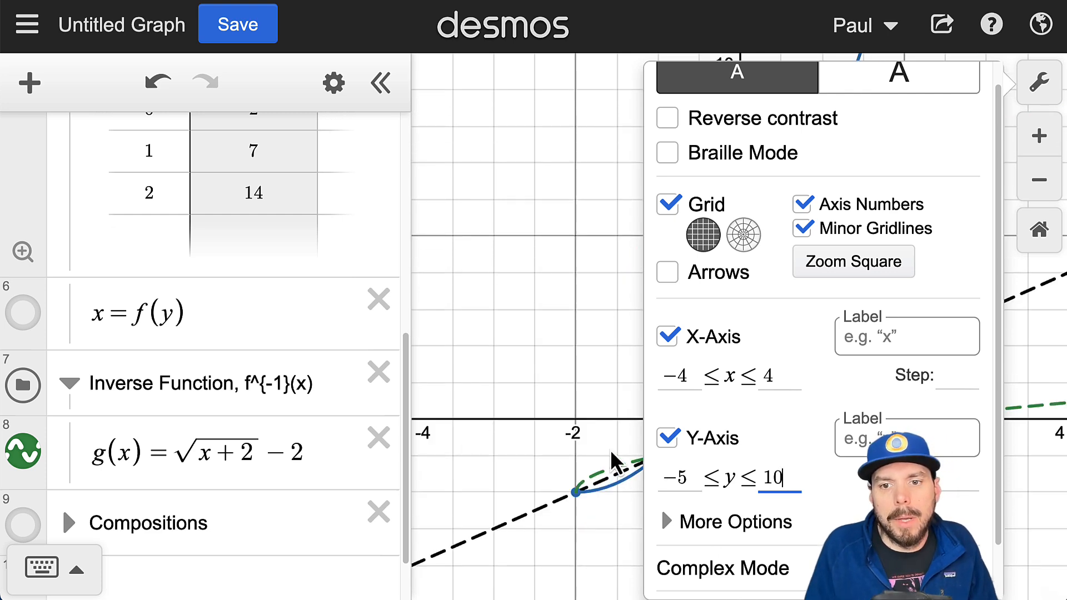
pyautogui.press('BackSpace')
pyautogui.write('5')
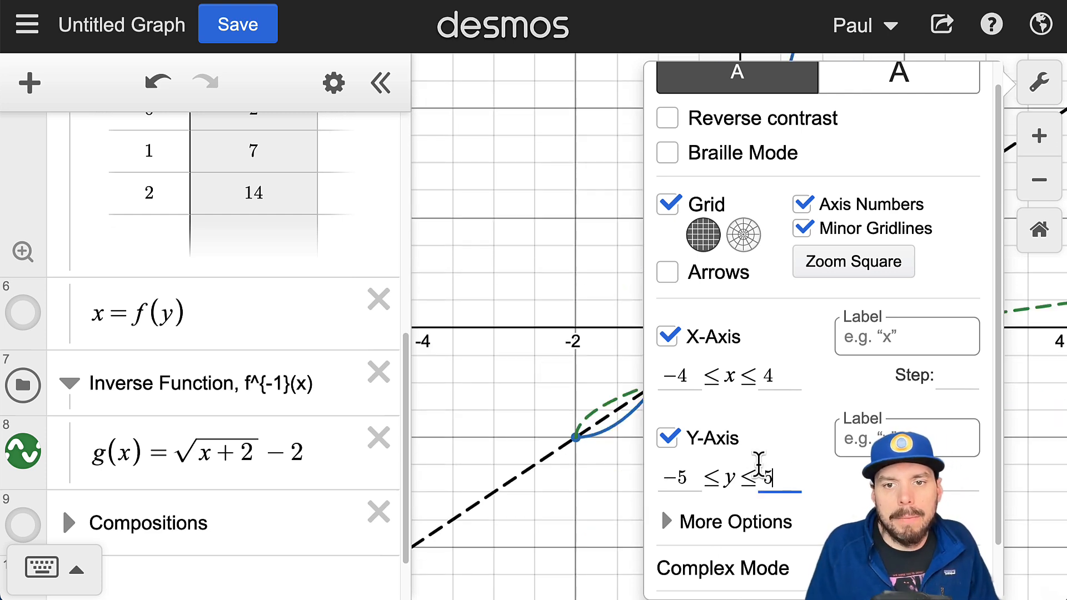
pyautogui.click(543, 312)
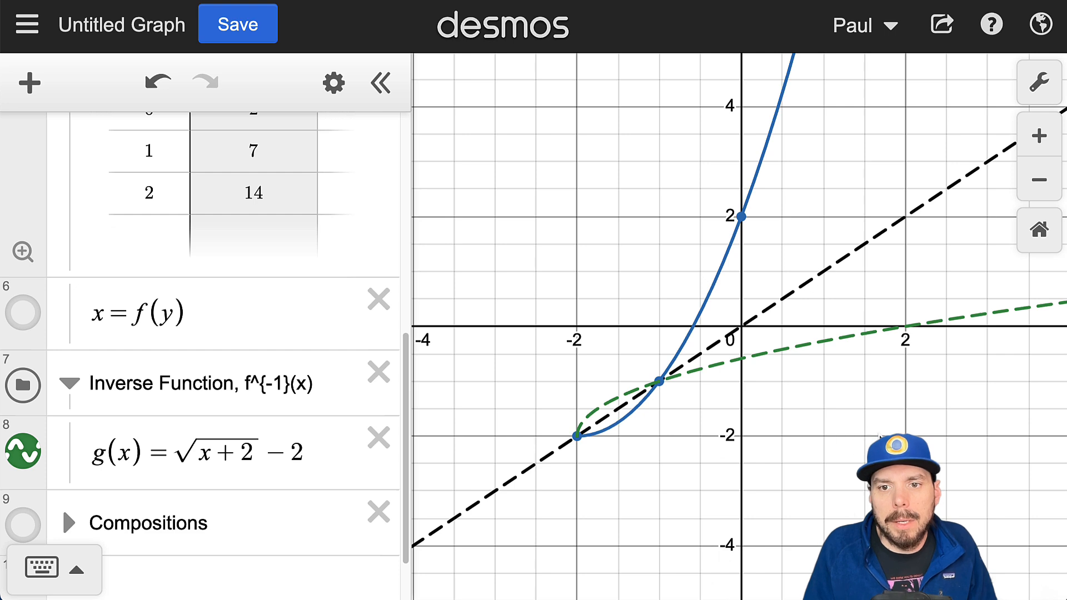
pyautogui.moveTo(851, 461); pyautogui.dragTo(810, 493)
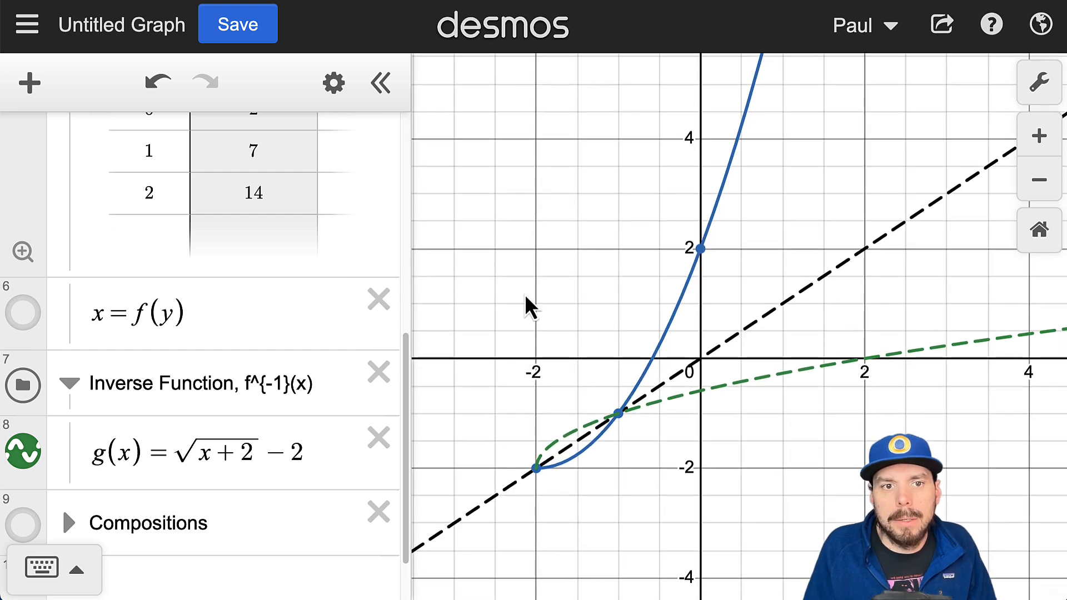
# Step: Examine the last row of the f(x) table and compare the table with the points visible on the graph
pyautogui.scroll(1, 238, 244)
pyautogui.scroll(2, 238, 244)
pyautogui.click(155, 302)
pyautogui.moveTo(266, 302); pyautogui.dragTo(212, 302)
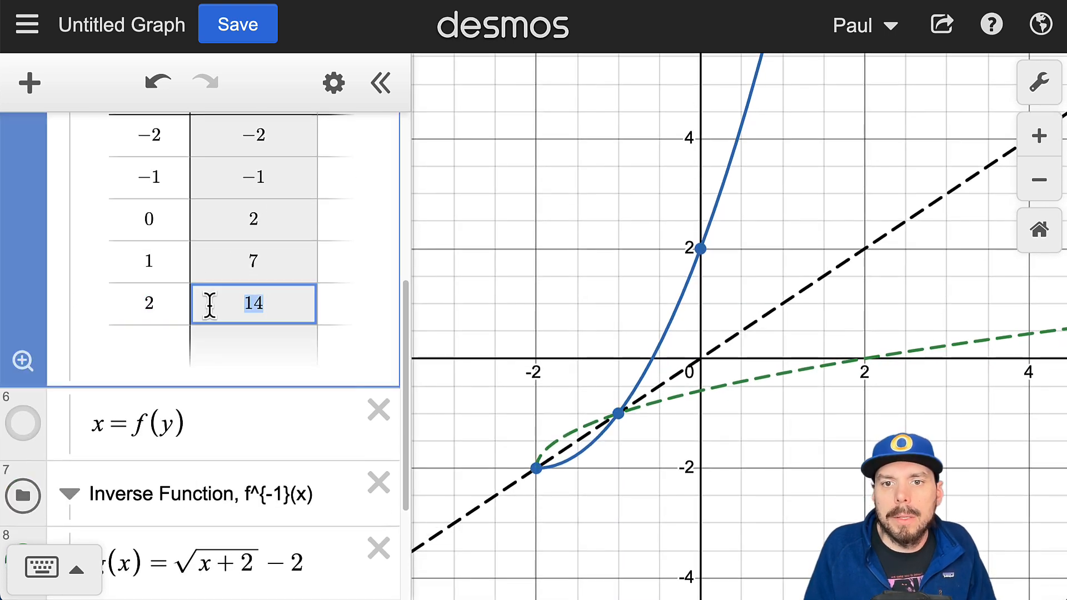
pyautogui.doubleClick(149, 303)
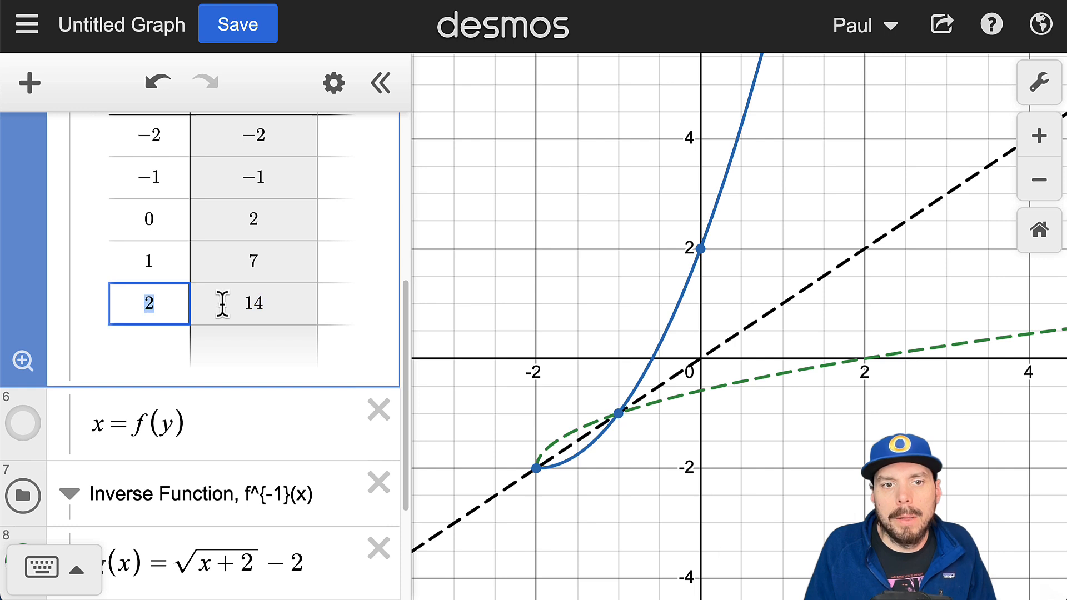
pyautogui.scroll(1, 255, 310)
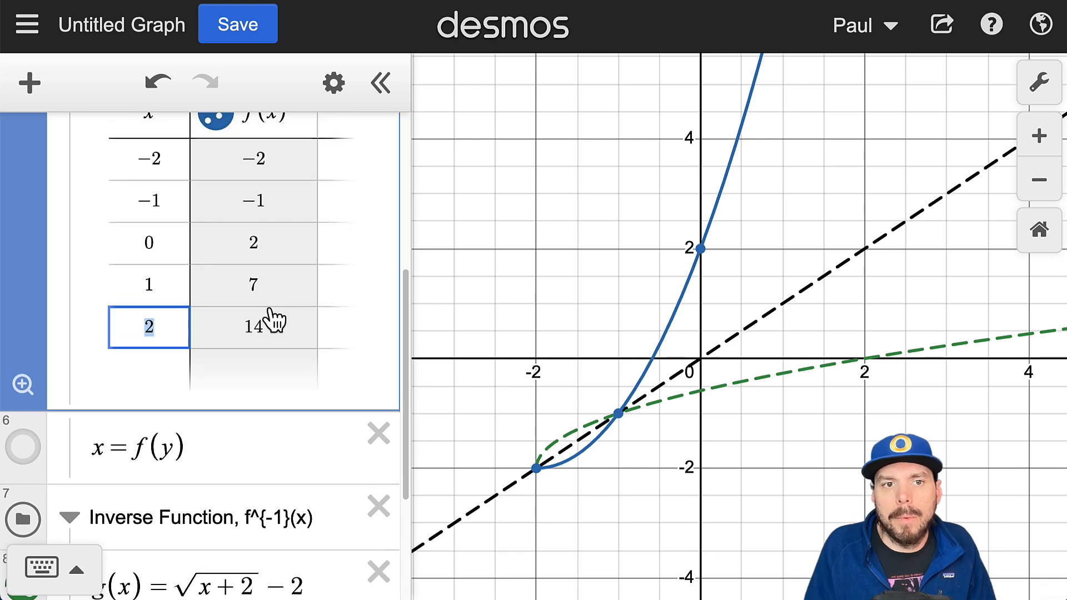
pyautogui.click(810, 405)
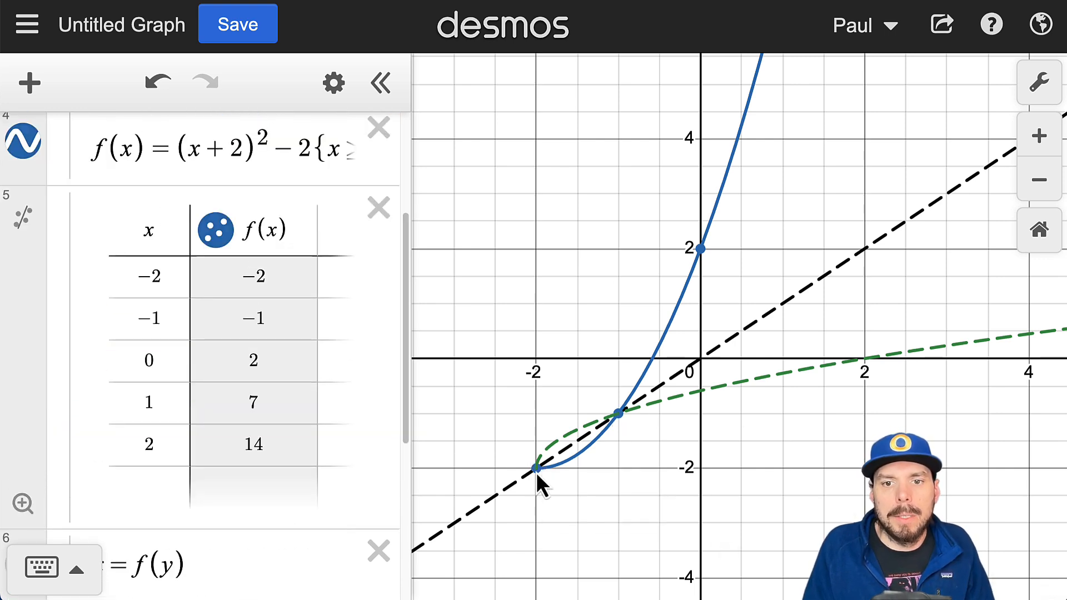
pyautogui.moveTo(793, 468); pyautogui.dragTo(756, 506)
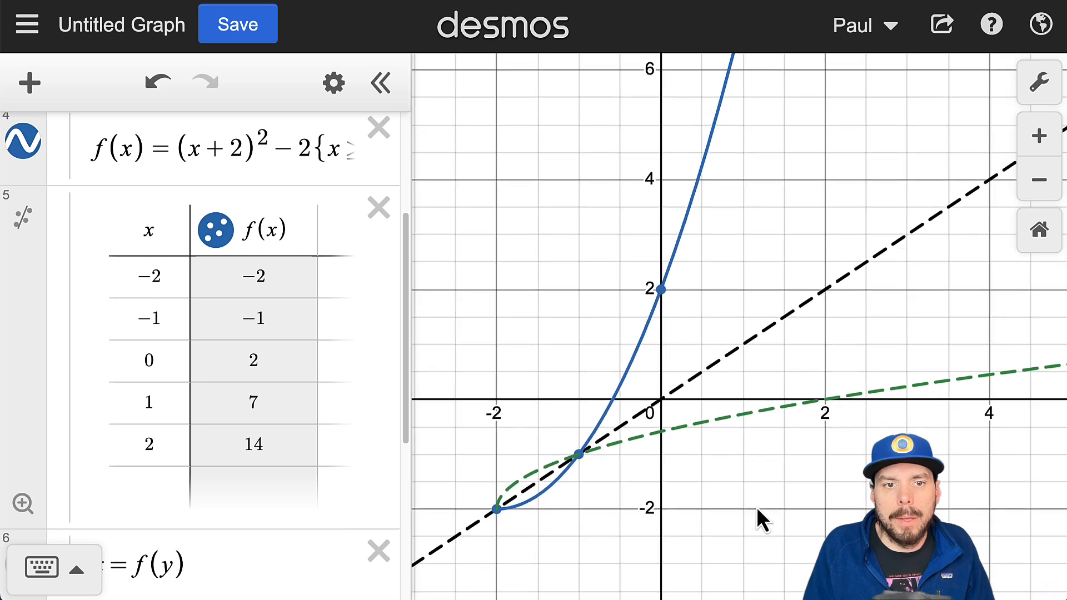
# Step: Create a table of values for g(x) in the Inverse Function folder
pyautogui.scroll(-2, 322, 312)
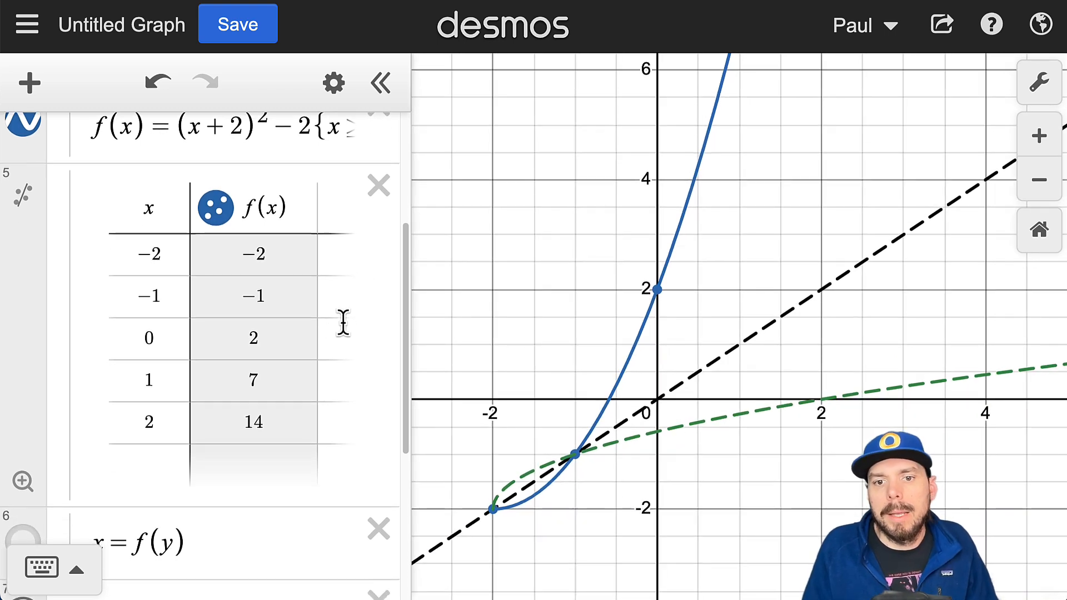
pyautogui.scroll(-5, 340, 332)
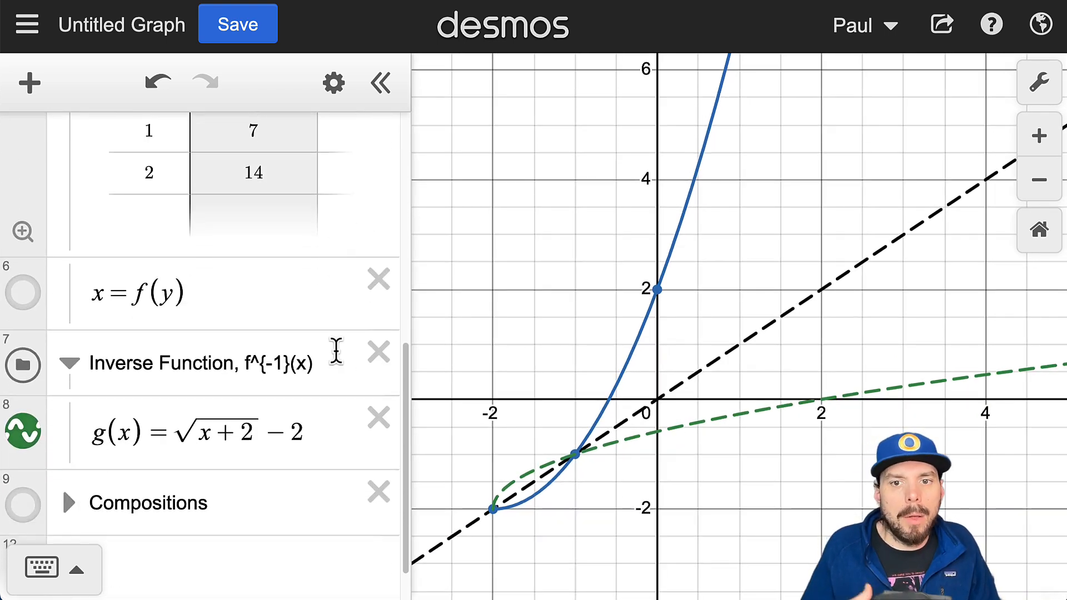
pyautogui.click(335, 350)
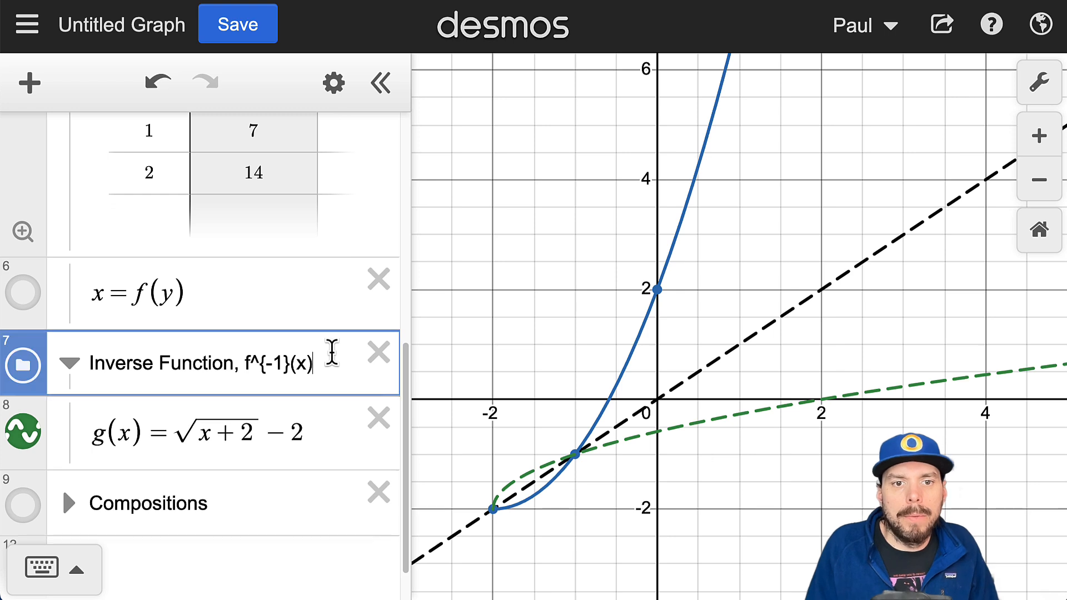
pyautogui.scroll(-1, 317, 362)
pyautogui.scroll(-2, 315, 354)
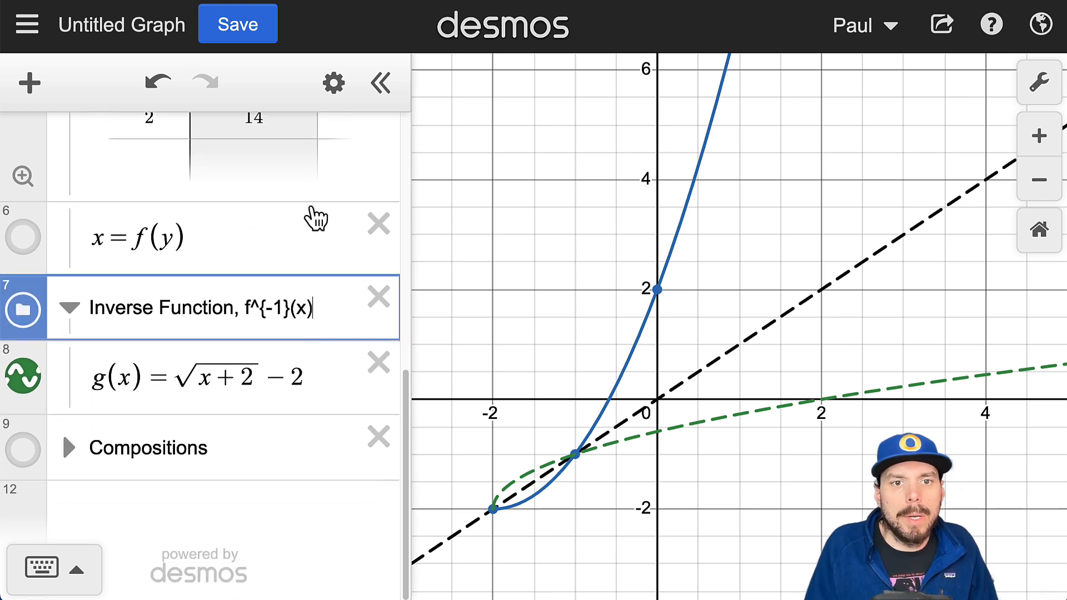
pyautogui.click(334, 88)
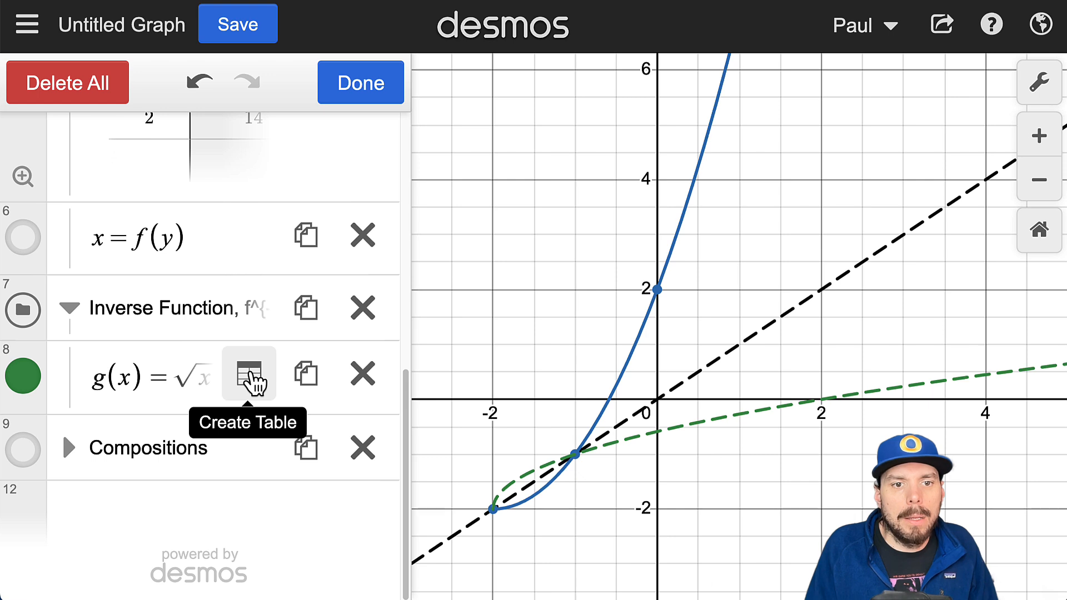
pyautogui.click(253, 382)
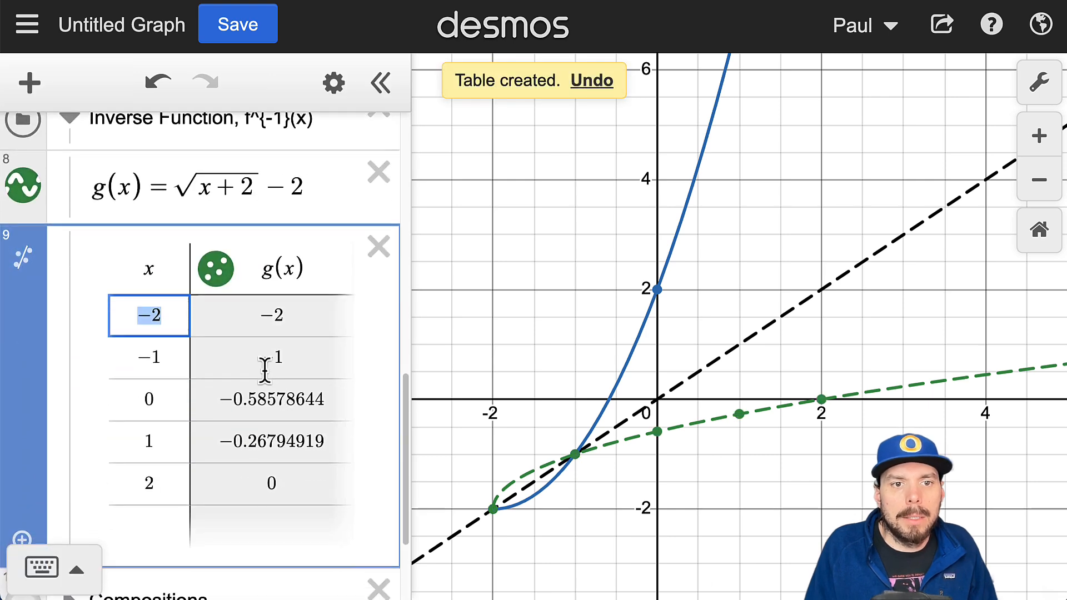
# Step: Review the output values in the f(x) table row by row, down to the last row
pyautogui.scroll(10, 234, 334)
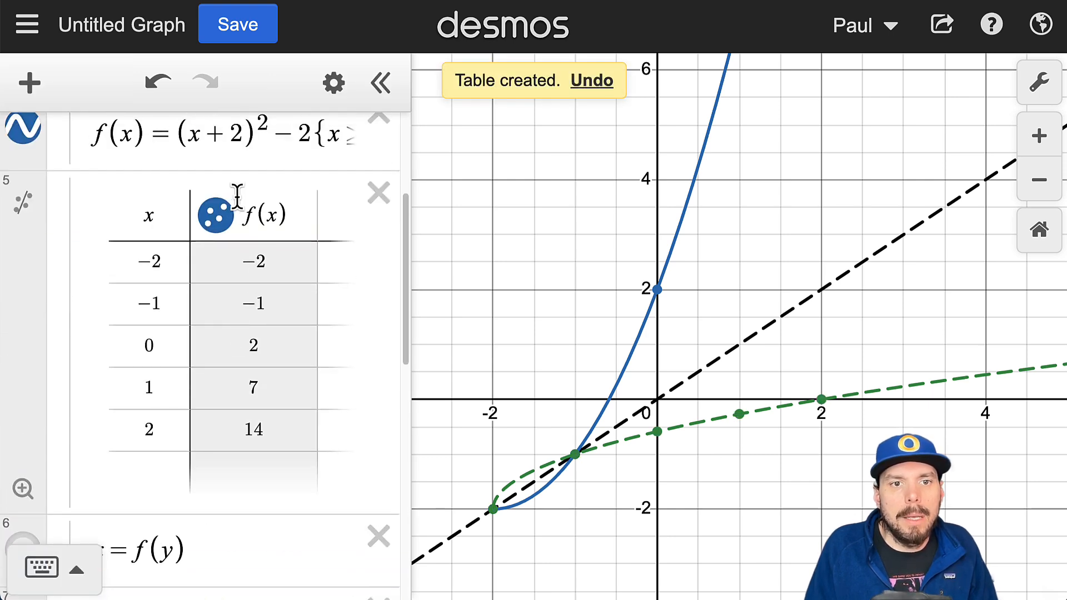
pyautogui.click(239, 260)
pyautogui.click(263, 259)
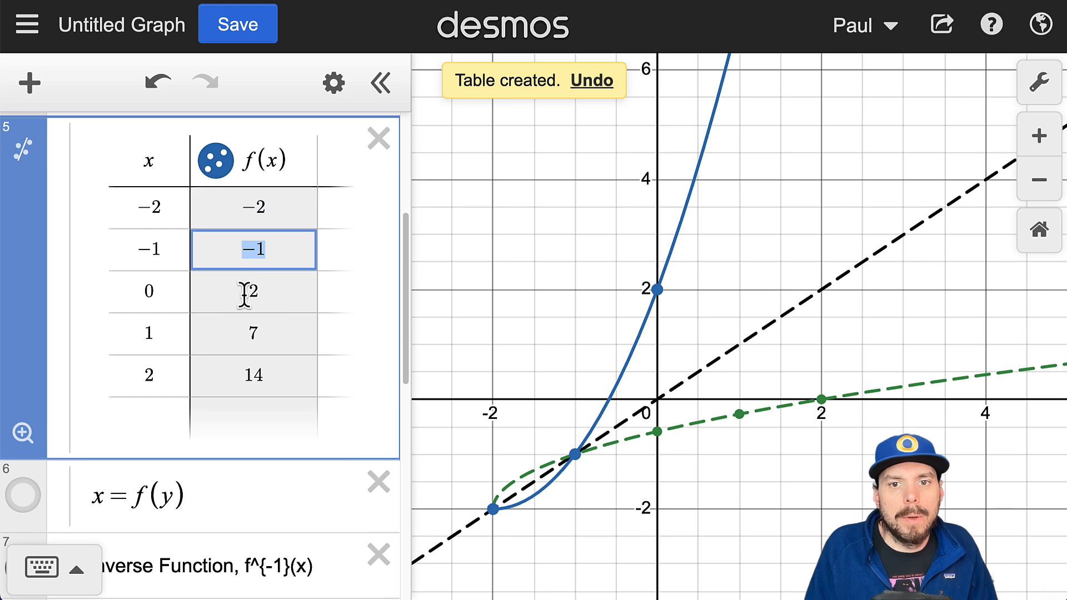
pyautogui.click(273, 294)
pyautogui.click(309, 336)
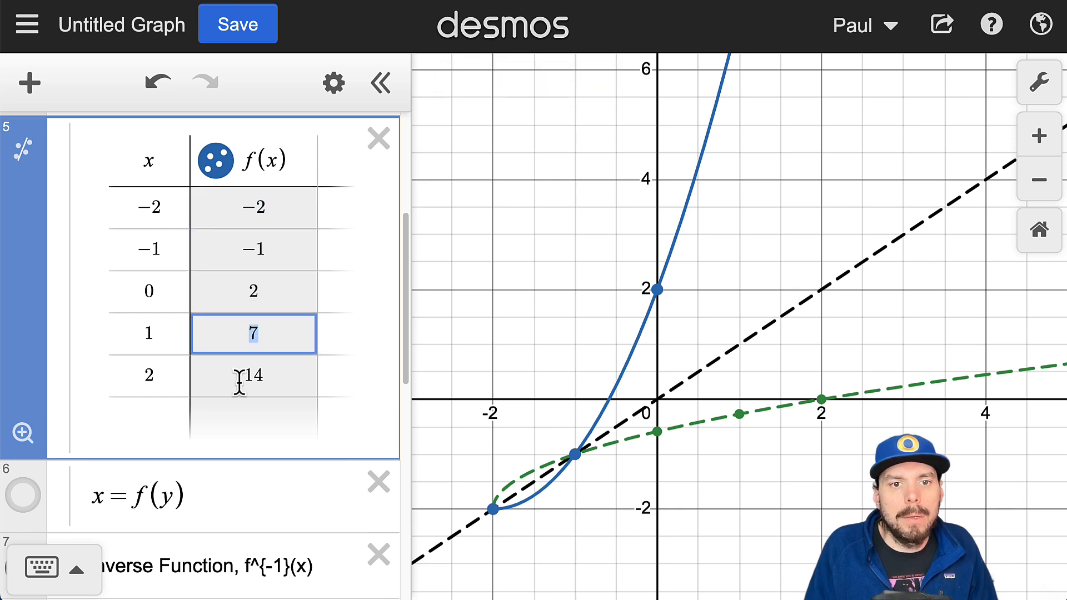
pyautogui.click(305, 384)
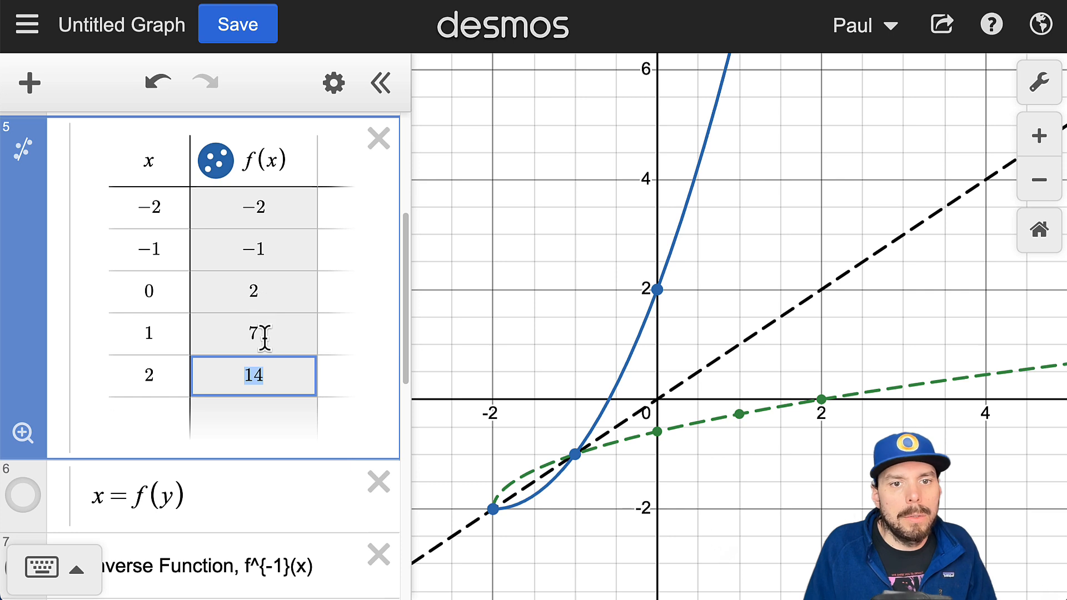
# Step: Change the last three x-values of the g(x) table to 2, 7 and 14
pyautogui.scroll(-8, 261, 339)
pyautogui.click(154, 395)
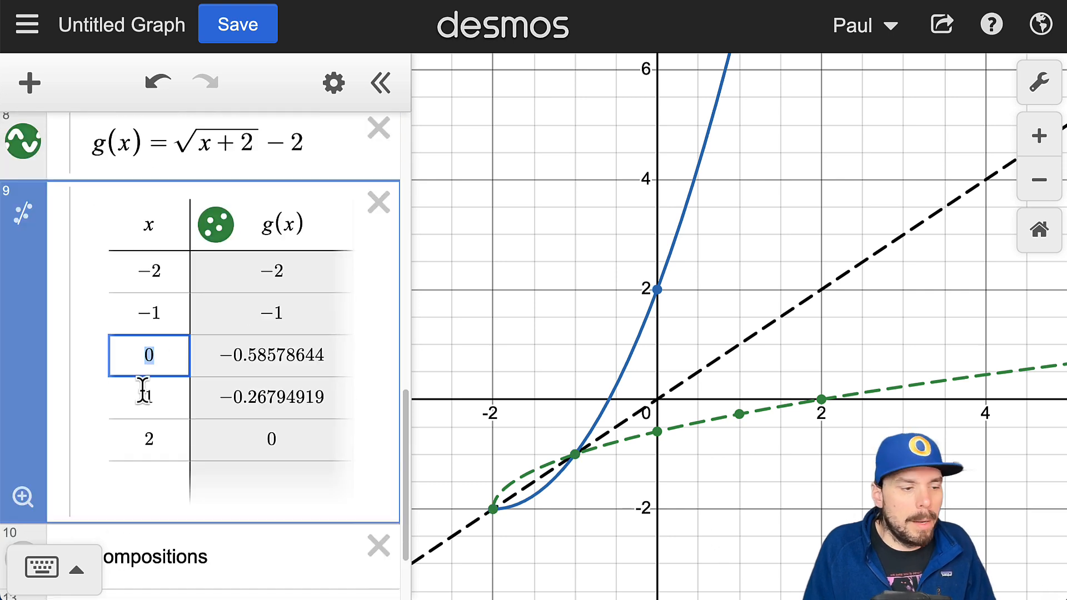
pyautogui.write('2')
pyautogui.click(149, 403)
pyautogui.write('7')
pyautogui.click(123, 438)
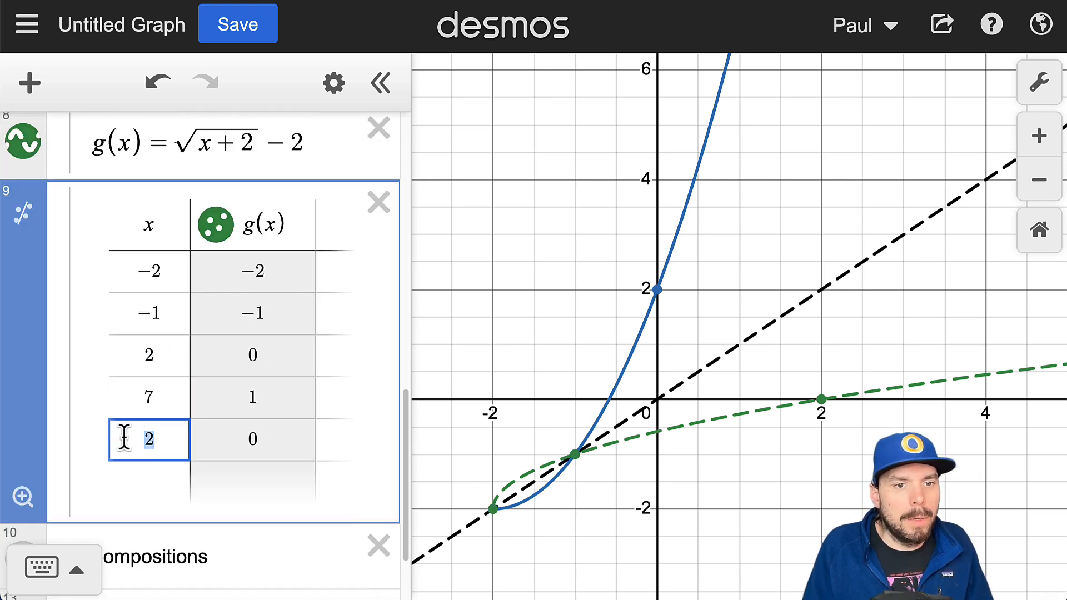
pyautogui.write('14')
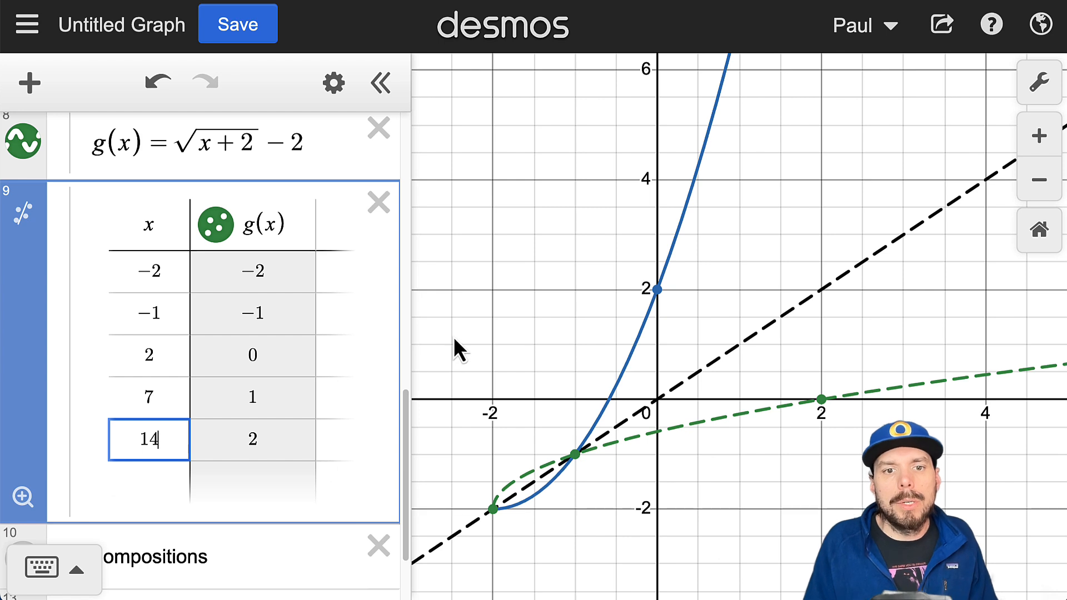
pyautogui.click(454, 337)
# Step: Check each output of the g(x) table, row by row, and compare with the graph
pyautogui.click(228, 276)
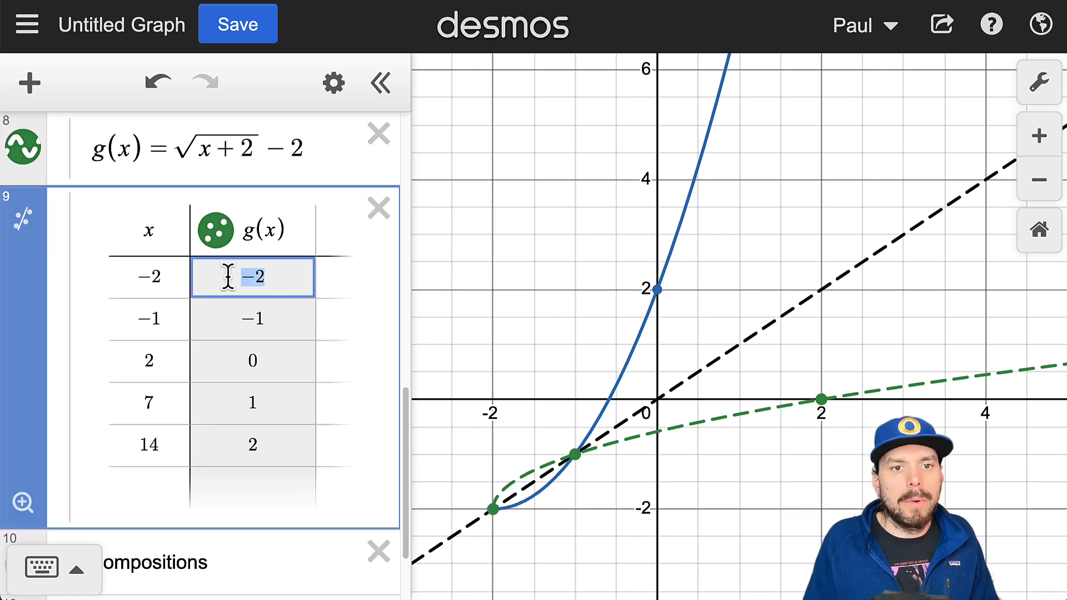
pyautogui.click(268, 318)
pyautogui.click(234, 361)
pyautogui.click(245, 399)
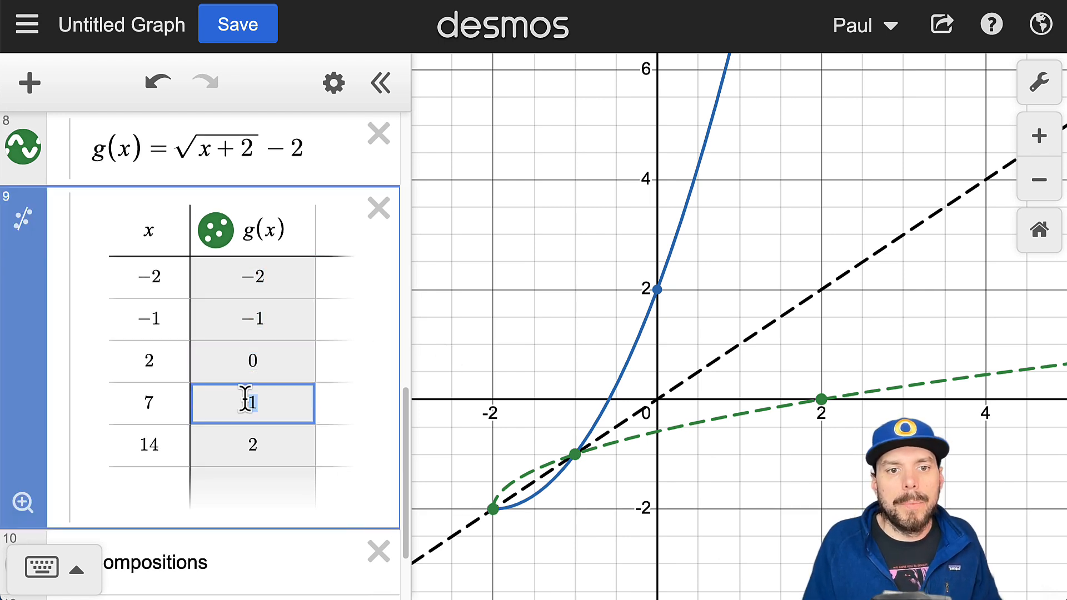
pyautogui.click(267, 445)
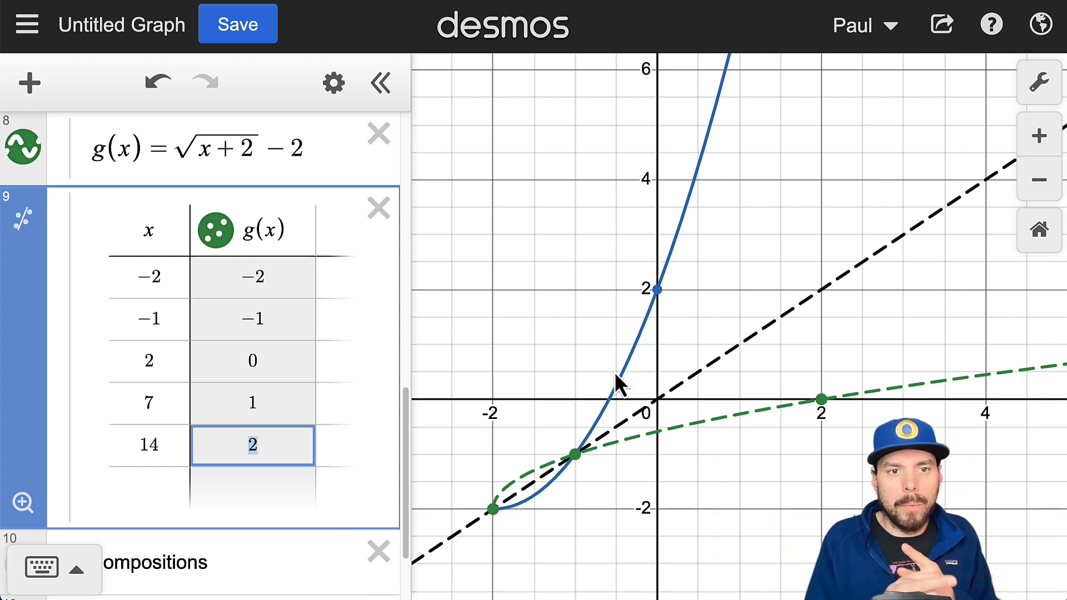
pyautogui.scroll(1, 606, 361)
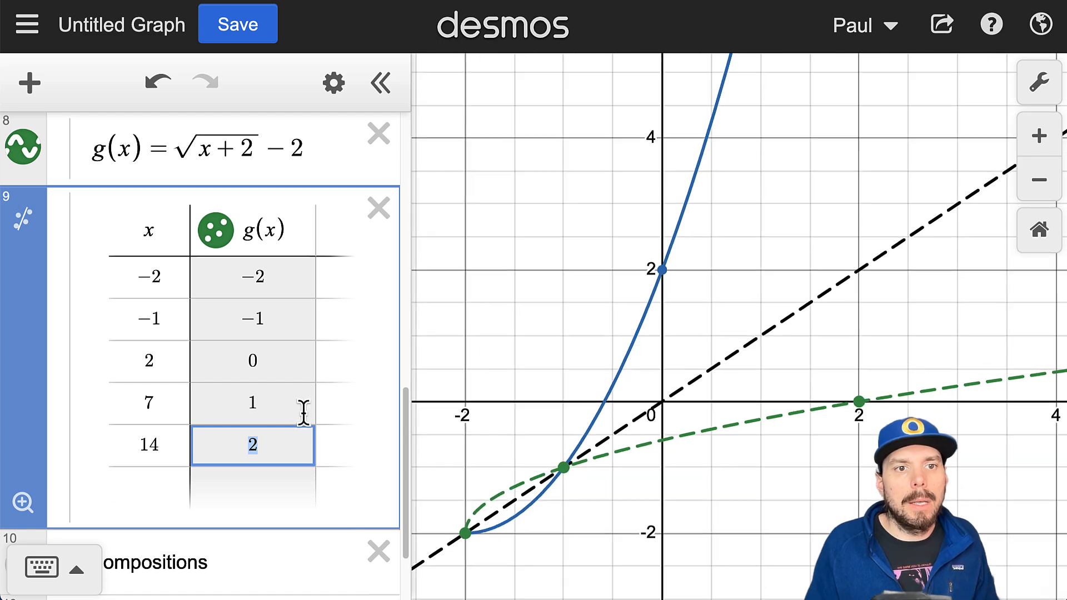
# Step: Show the coordinates of the two points where the g(x) curve meets f(x) on the line y=x
pyautogui.scroll(5, 255, 400)
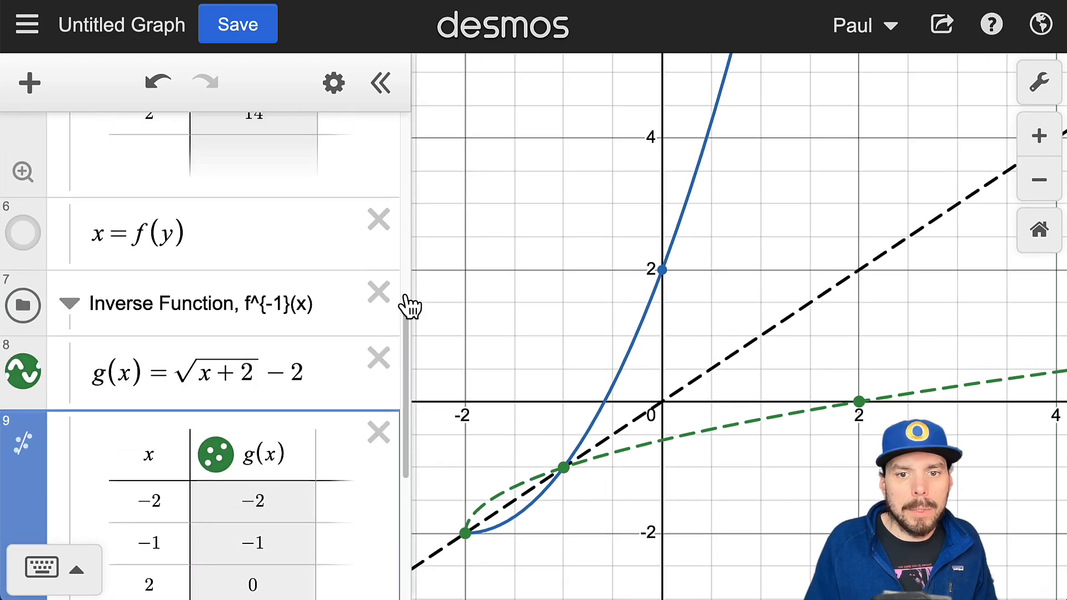
pyautogui.scroll(-3, 484, 294)
pyautogui.moveTo(487, 317); pyautogui.dragTo(525, 344)
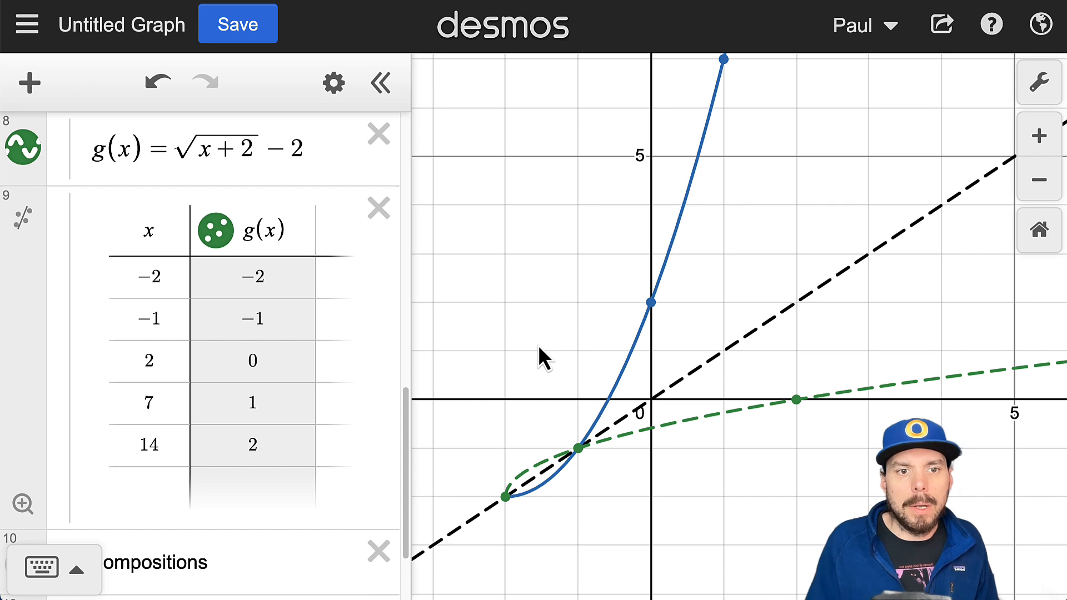
pyautogui.click(591, 450)
pyautogui.click(579, 451)
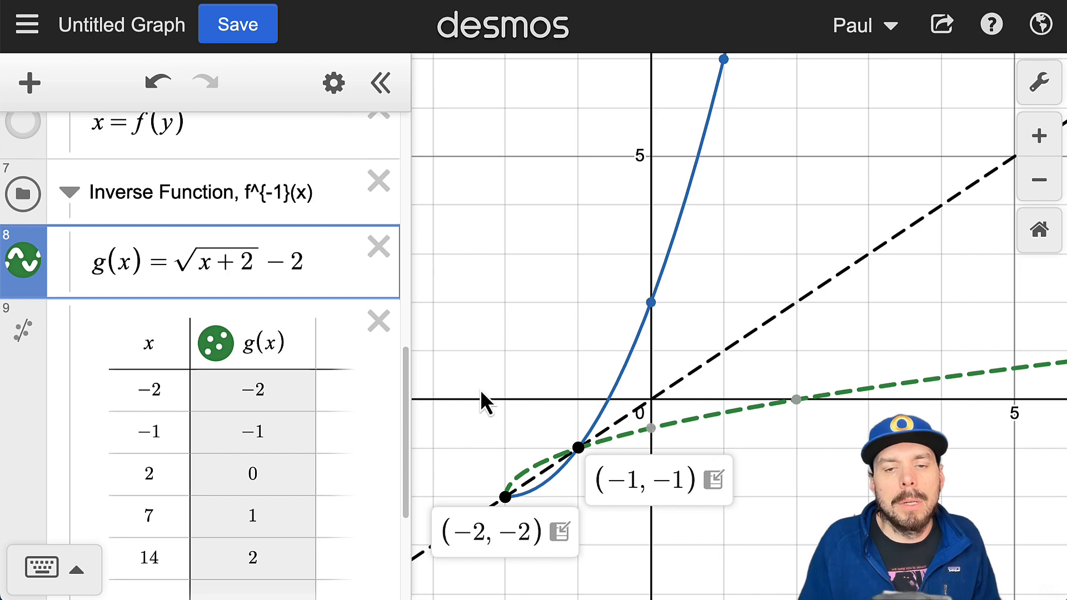
# Step: Label the last g(x) table point and its mirrored f(x) table point with their coordinates to compare them
pyautogui.click(506, 303)
pyautogui.scroll(-10, 613, 463)
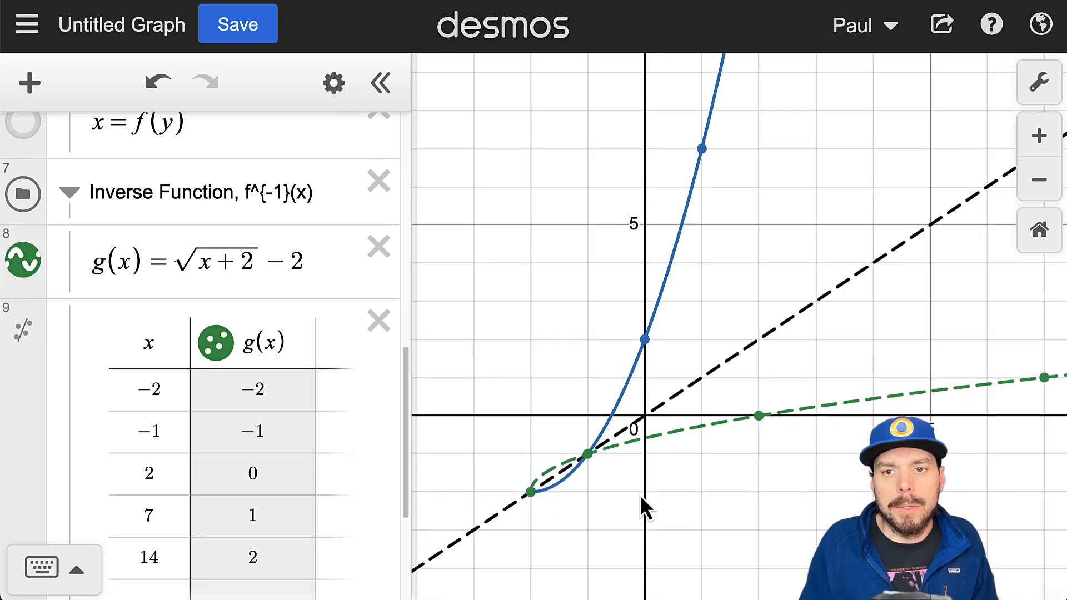
pyautogui.hscroll(5, 749, 528)
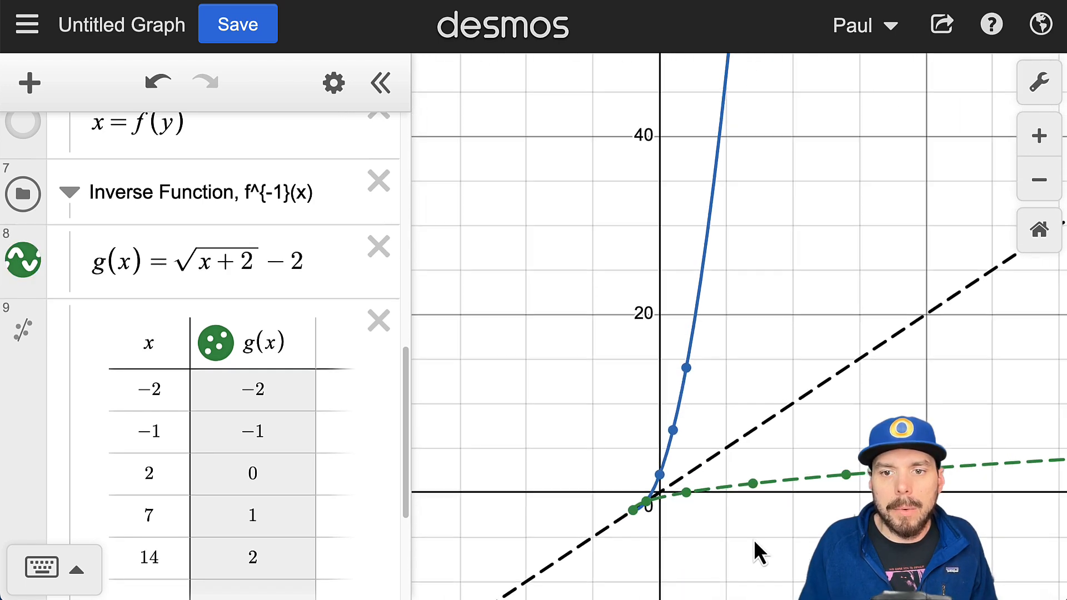
pyautogui.click(777, 461)
pyautogui.click(614, 356)
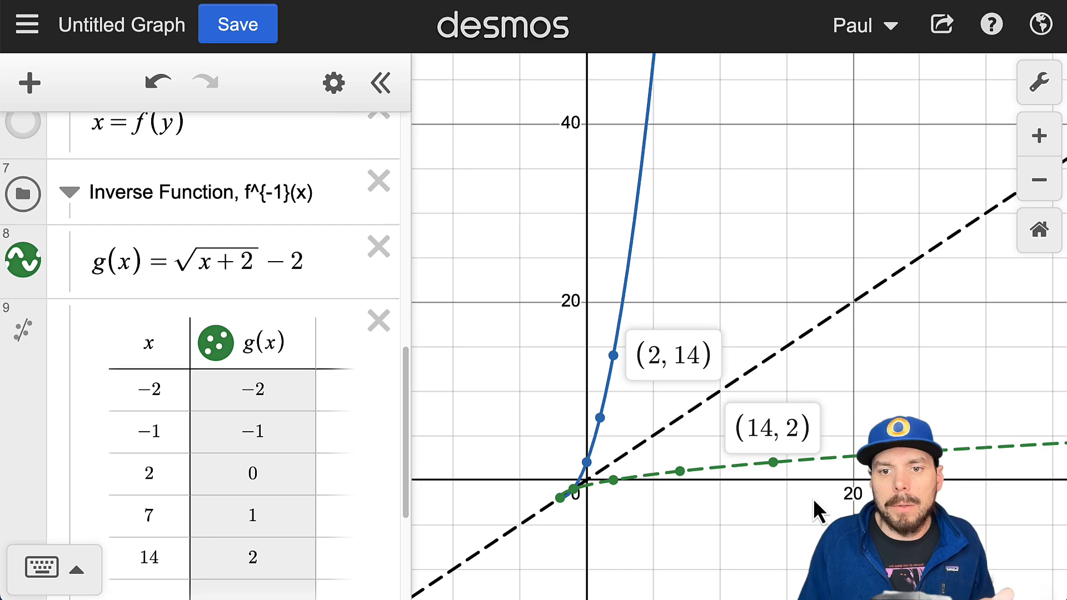
# Step: Restore the graph's default axis proportions and compare the last table points of f(x) and g(x) across the line y=x
pyautogui.click(1040, 241)
pyautogui.moveTo(867, 367); pyautogui.dragTo(639, 565)
pyautogui.scroll(-2, 681, 513)
pyautogui.scroll(-2, 680, 512)
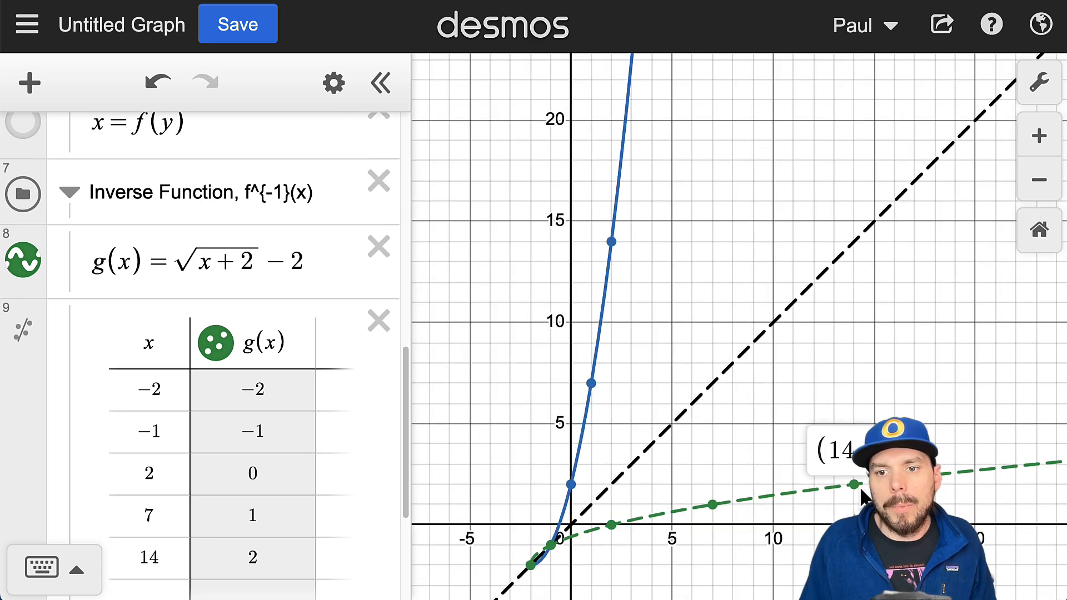
pyautogui.moveTo(612, 244)
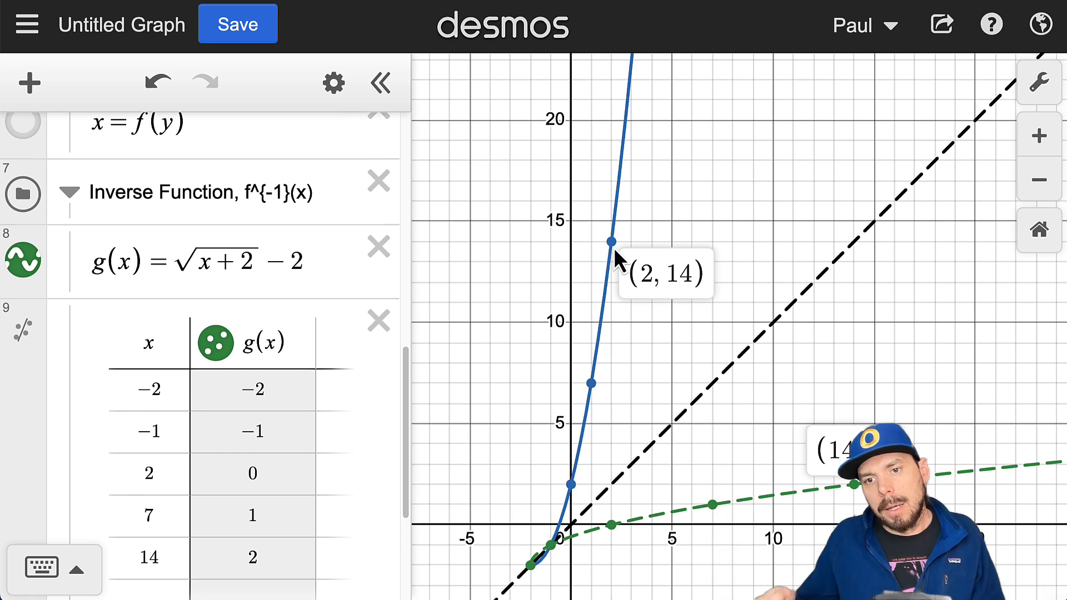